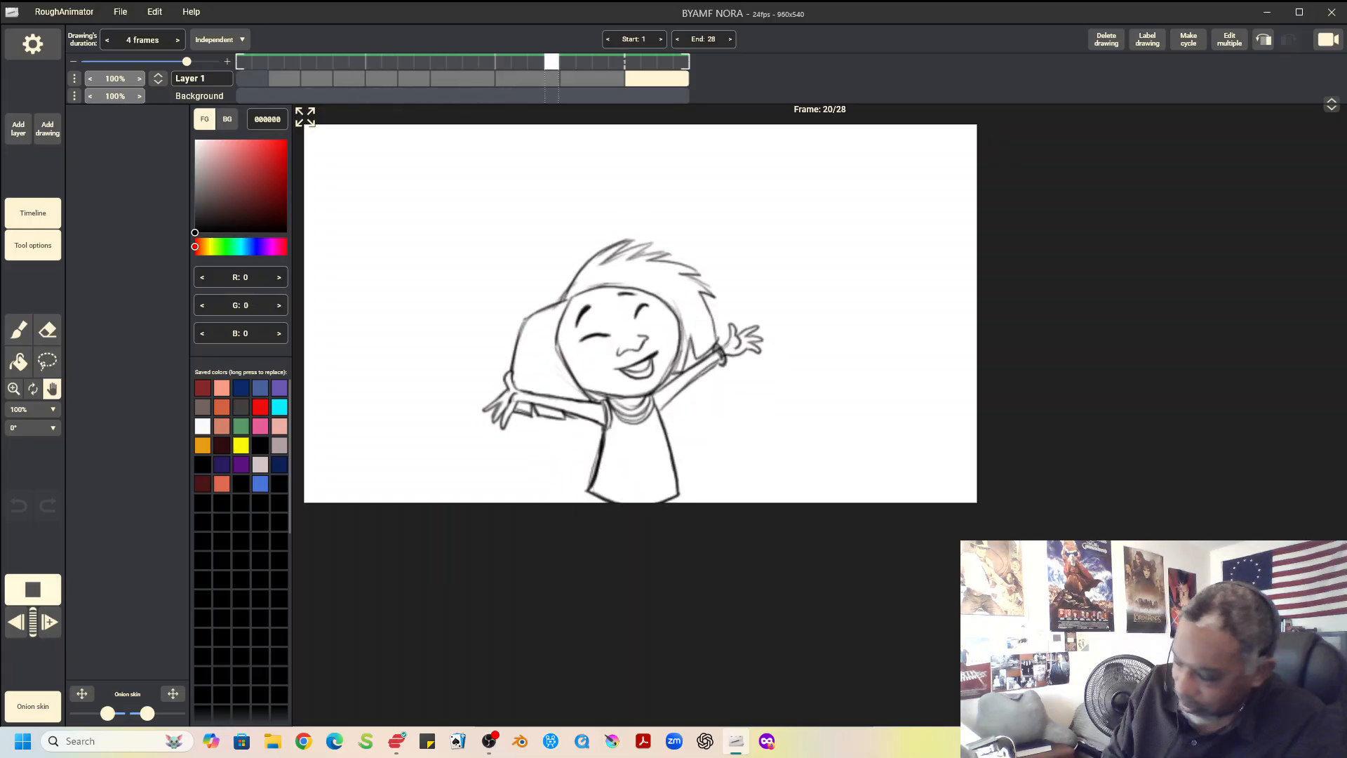
# Play the animation and step through its drawings between frames 3 and 21 to review the arm movement
pyautogui.press('space')
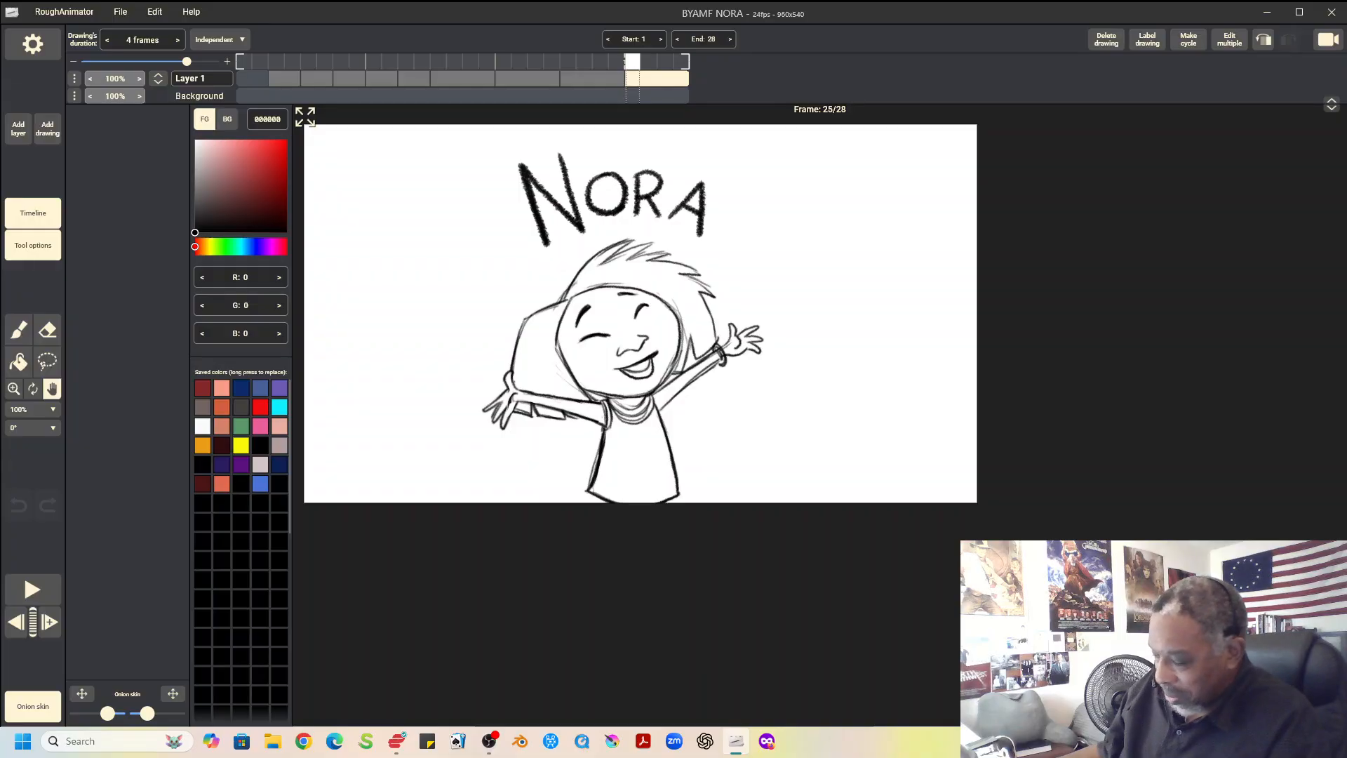
pyautogui.click(277, 77)
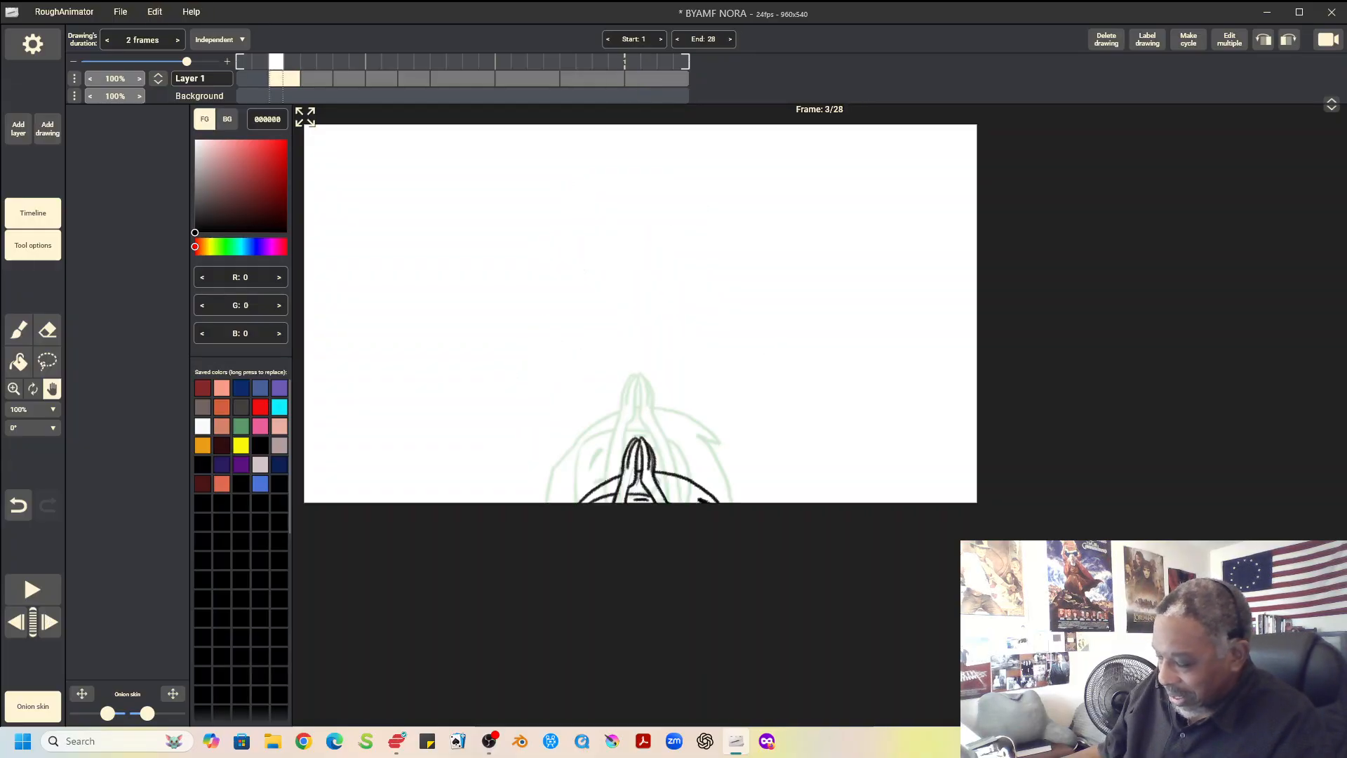
pyautogui.press('Right')
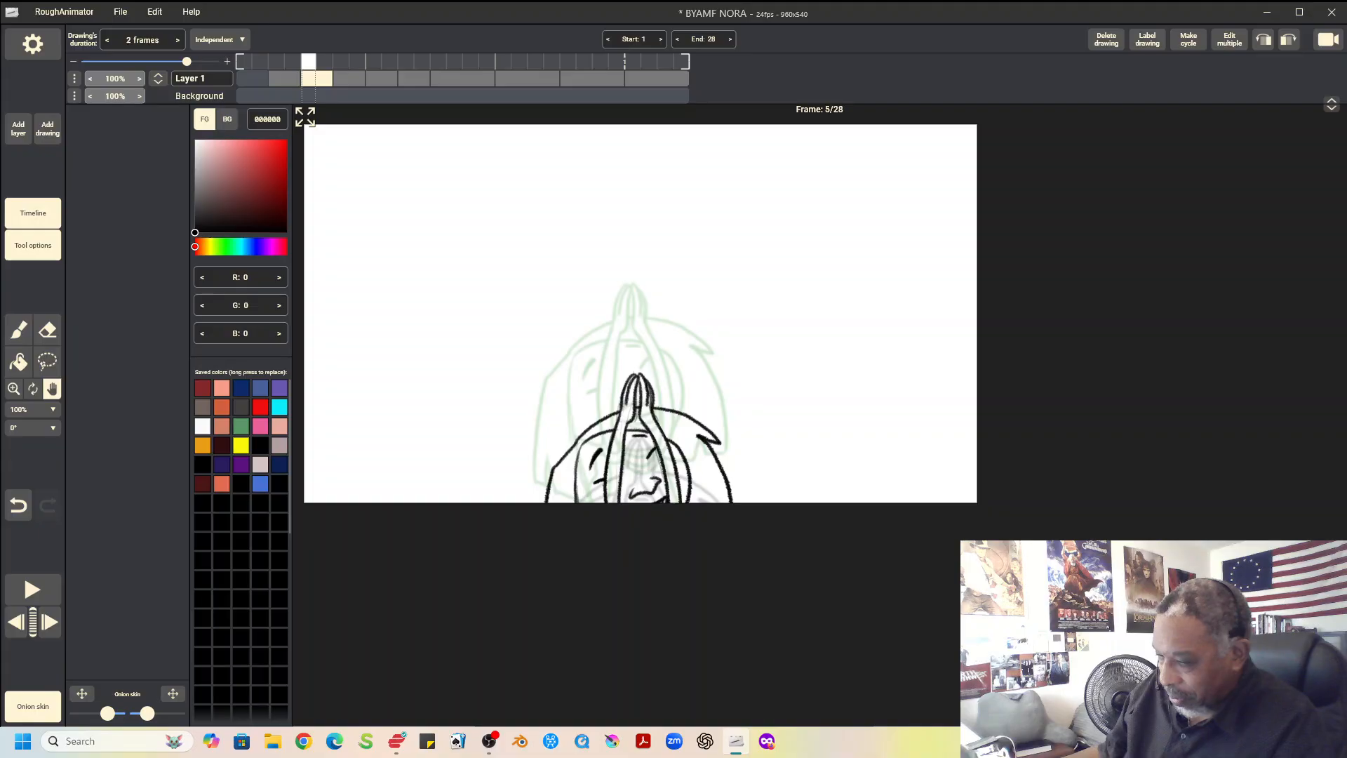
pyautogui.press('Right')
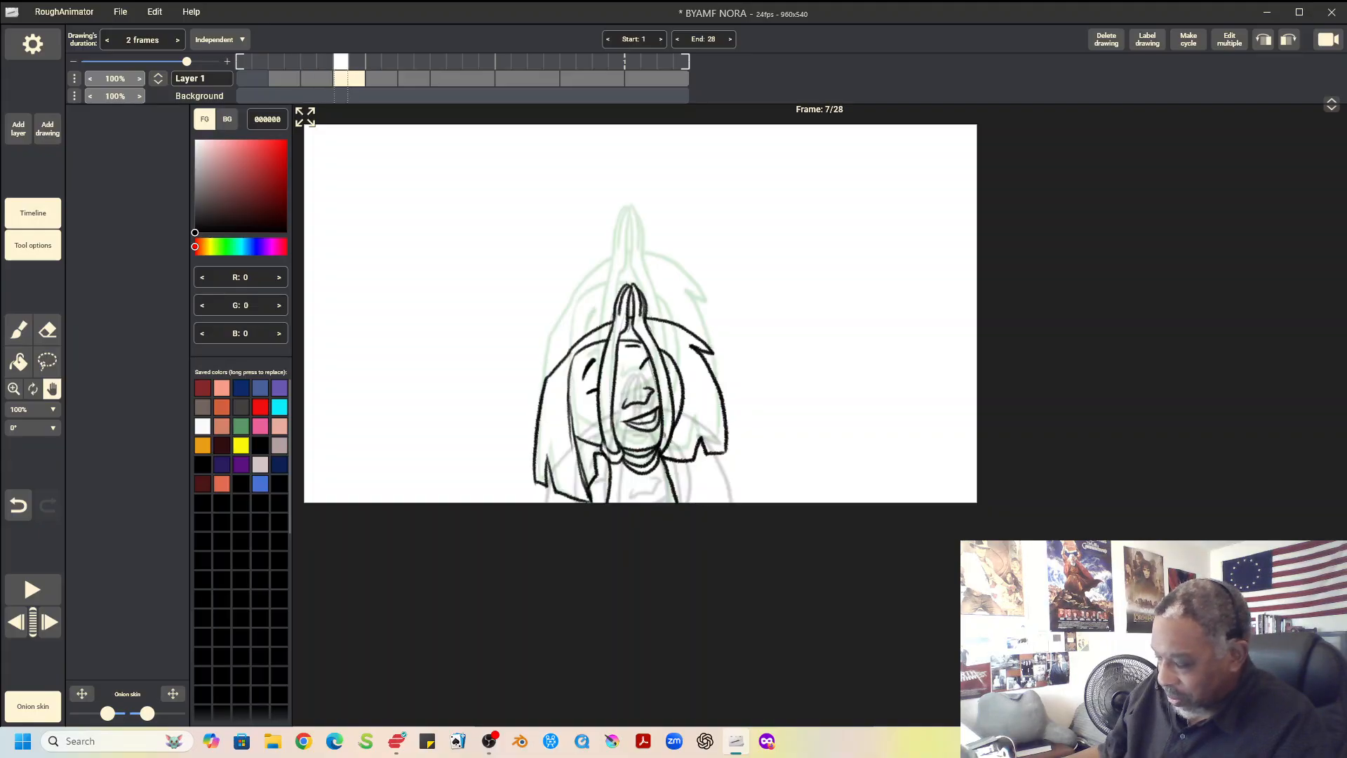
pyautogui.press('Right')
pyautogui.press('Right')
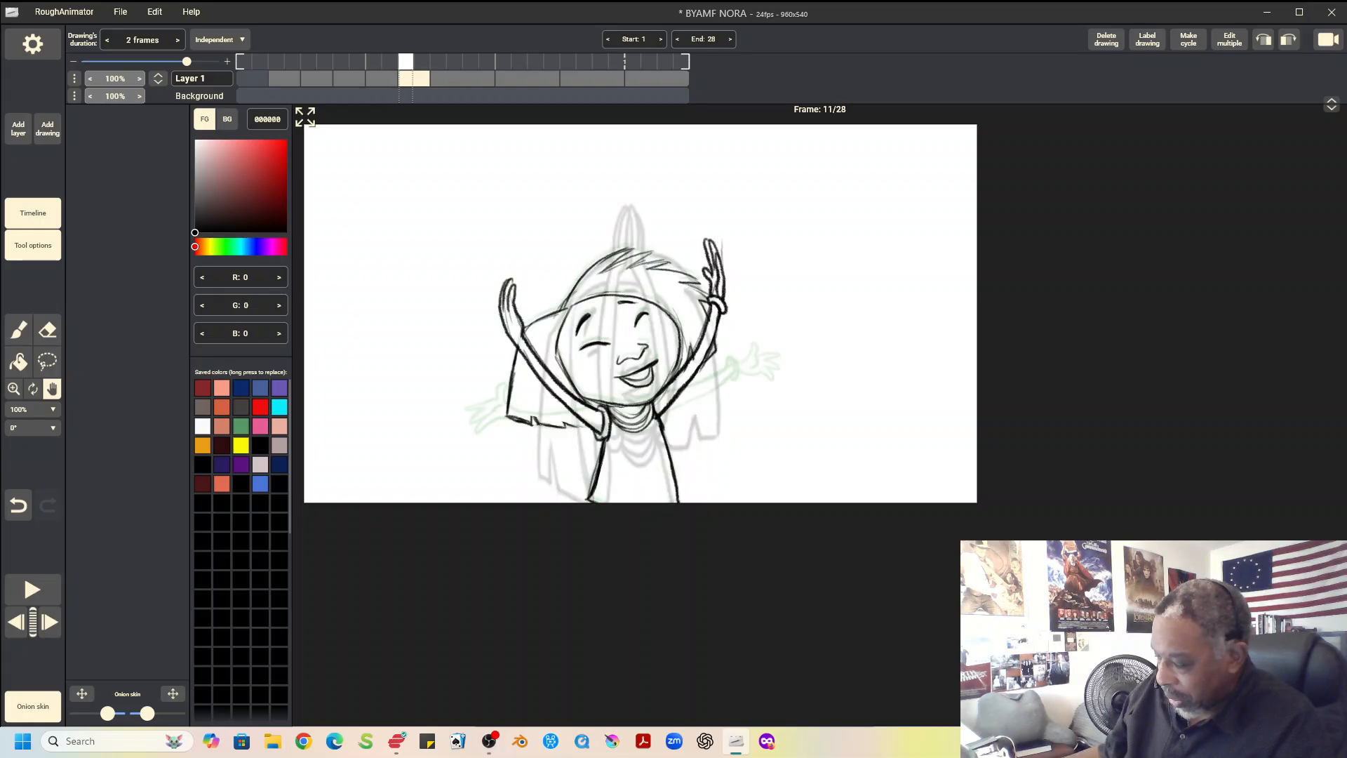
pyautogui.press('Right')
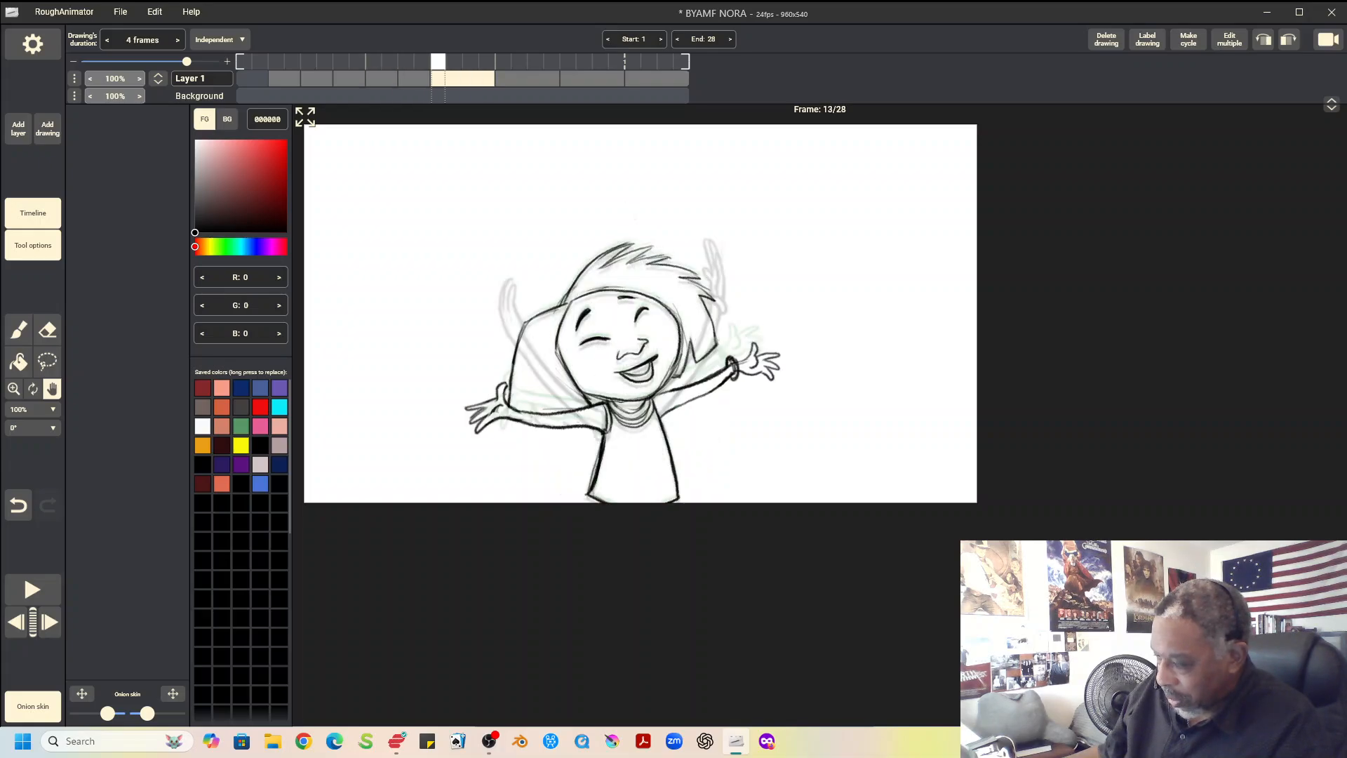
pyautogui.press('Right')
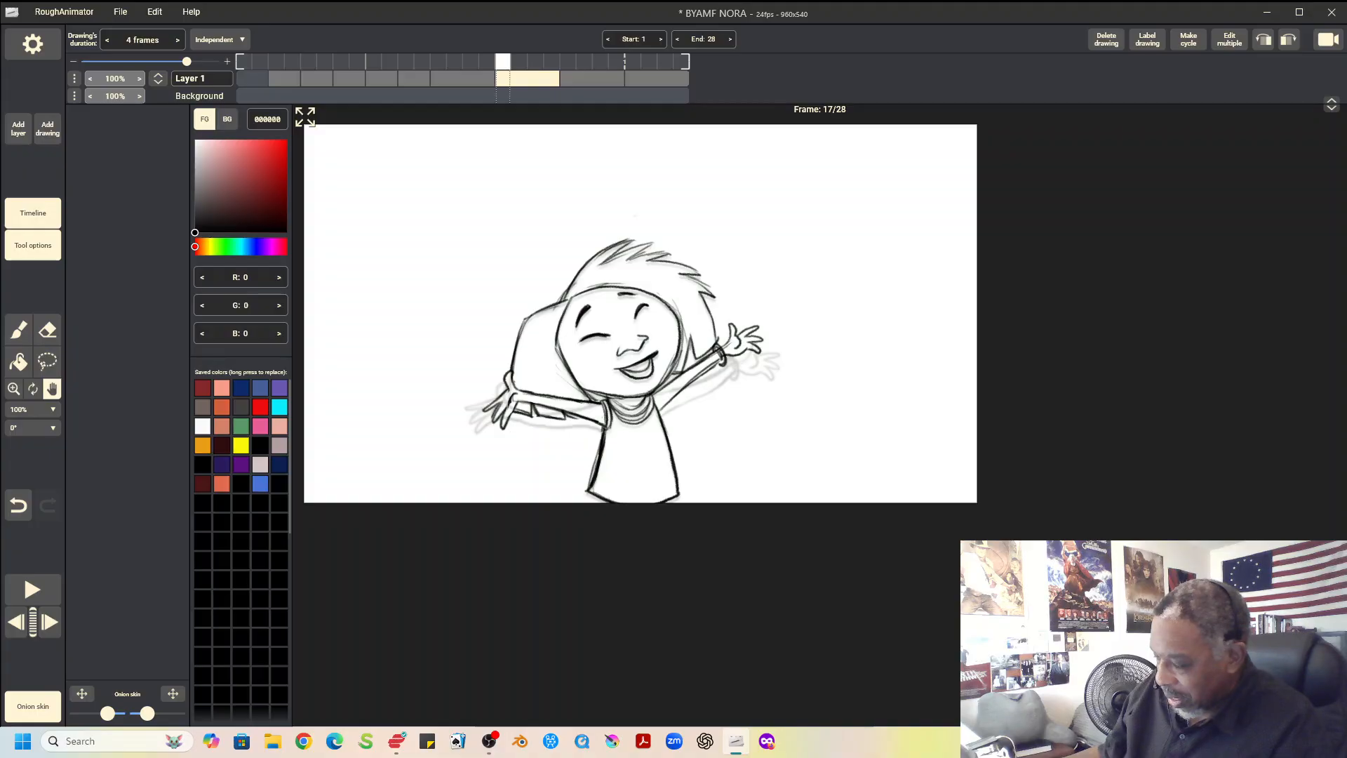
pyautogui.press('Right')
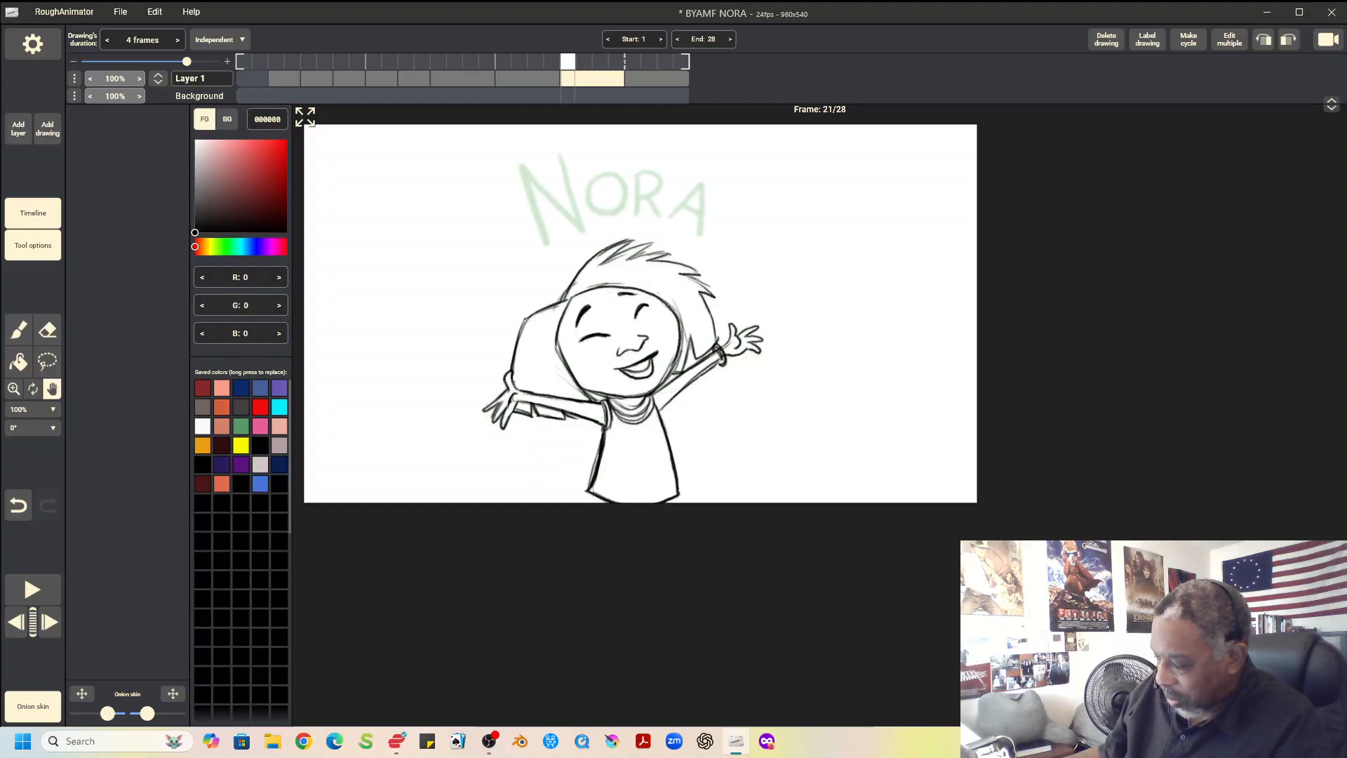
pyautogui.press('Left')
pyautogui.press('Left')
pyautogui.press('Left')
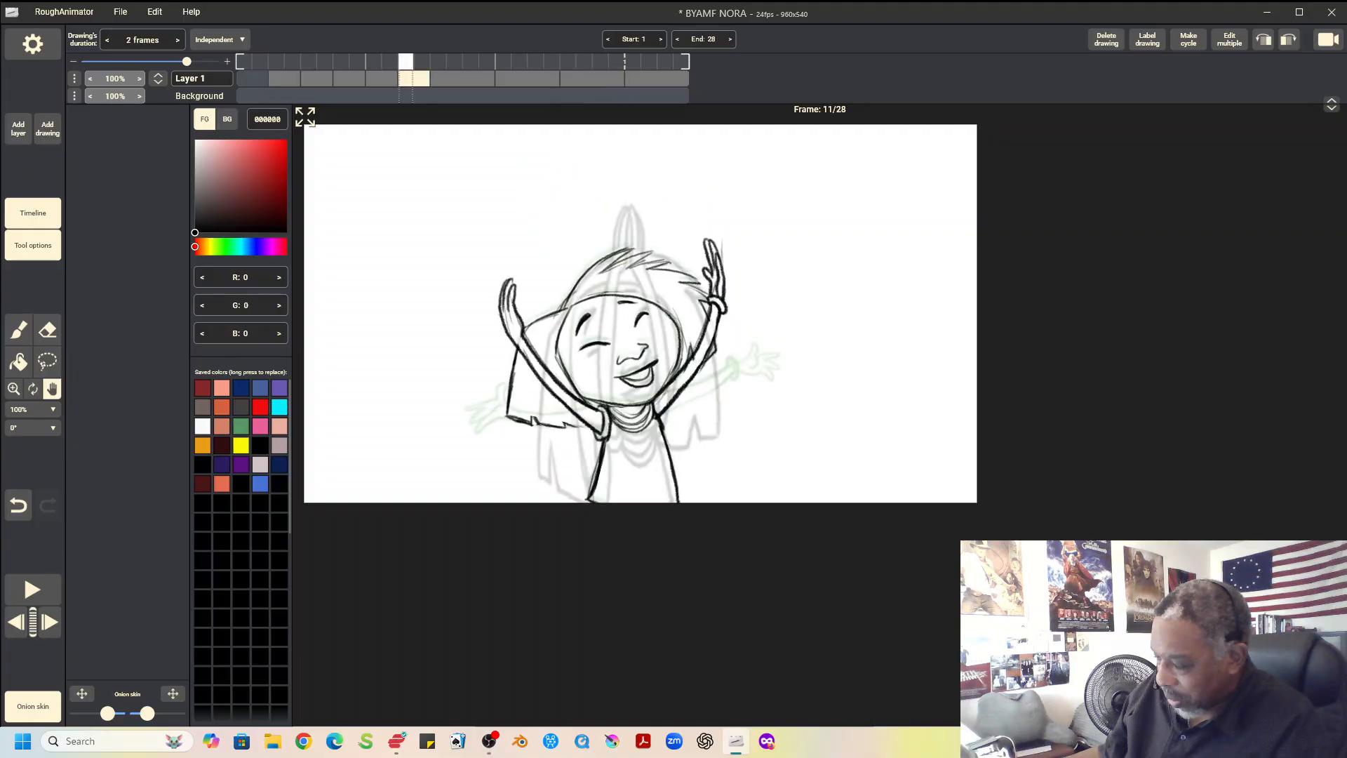
pyautogui.press('Left')
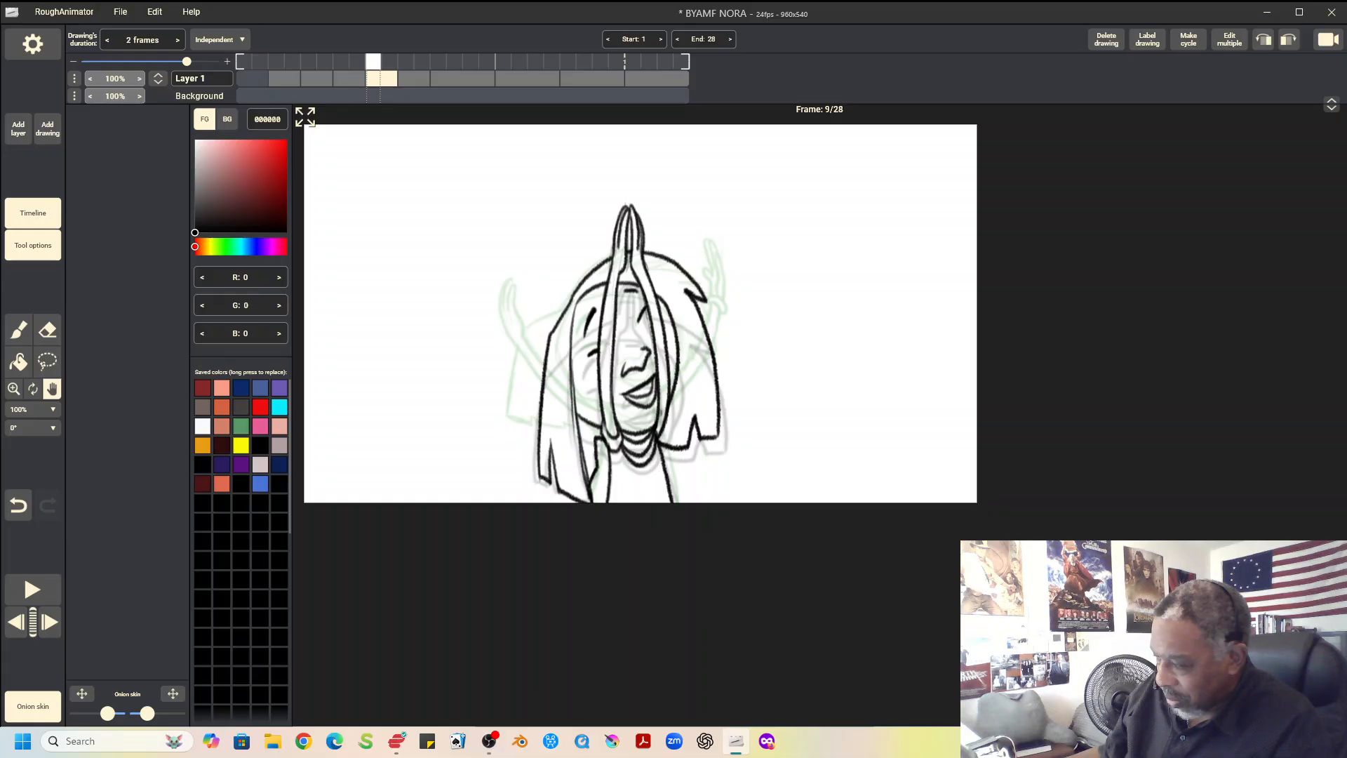
pyautogui.press('space')
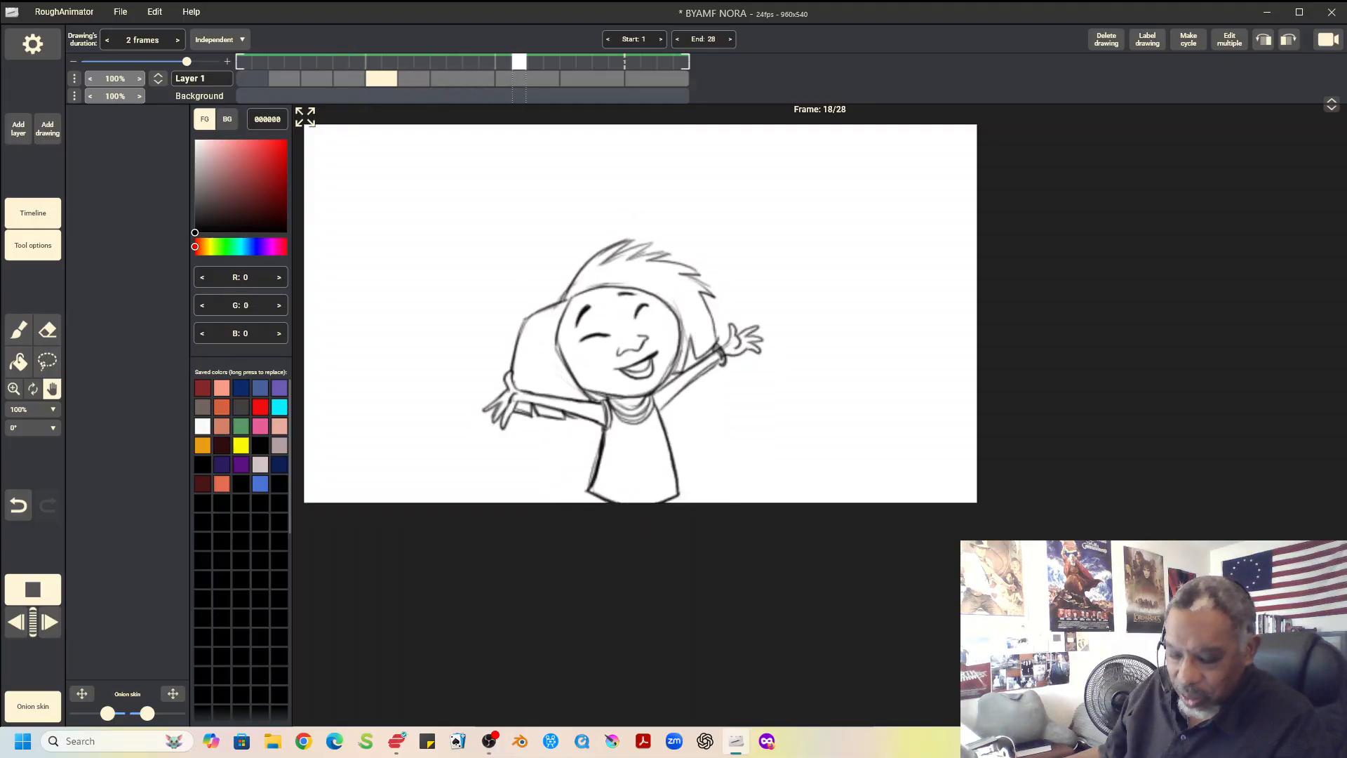
pyautogui.press('space')
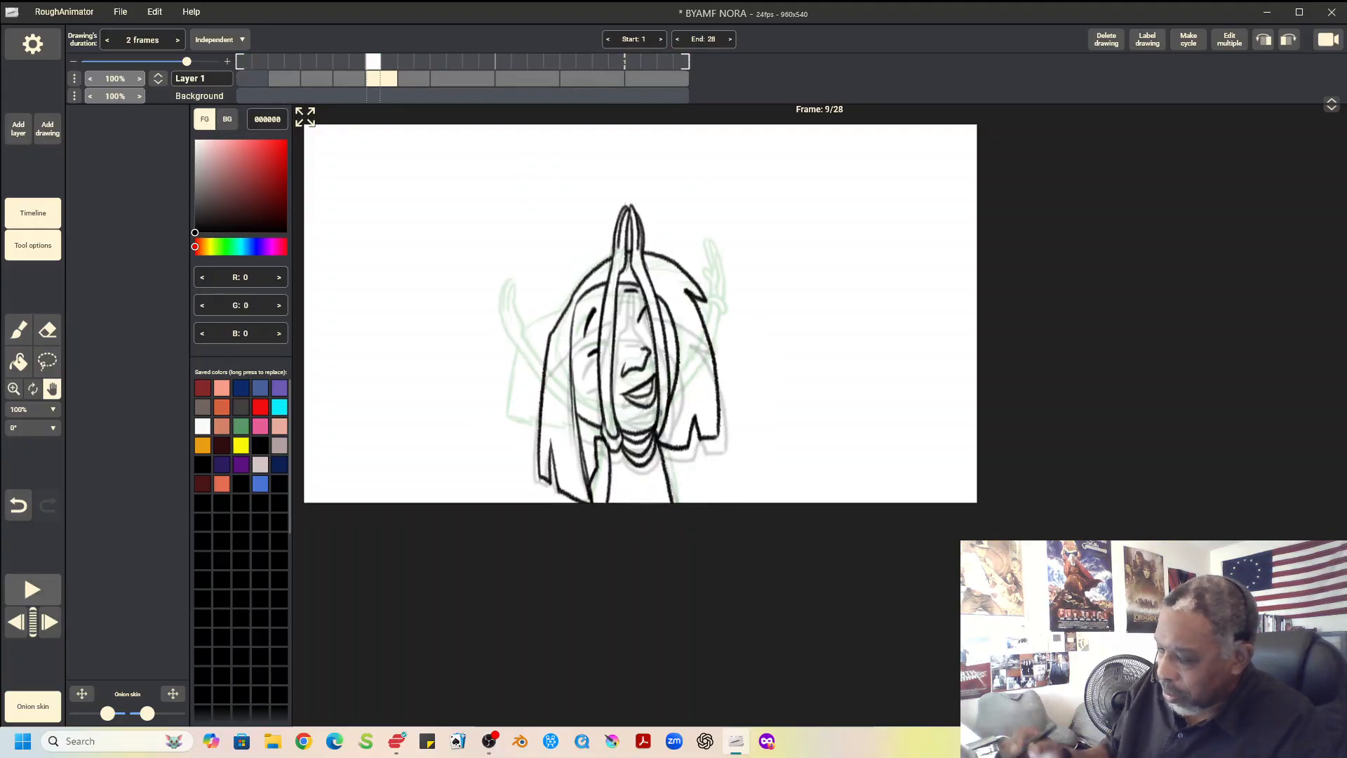
# Duplicate the outstretched-arms drawing at frame 13 with a halfway split
pyautogui.press('Right')
pyautogui.press('Right')
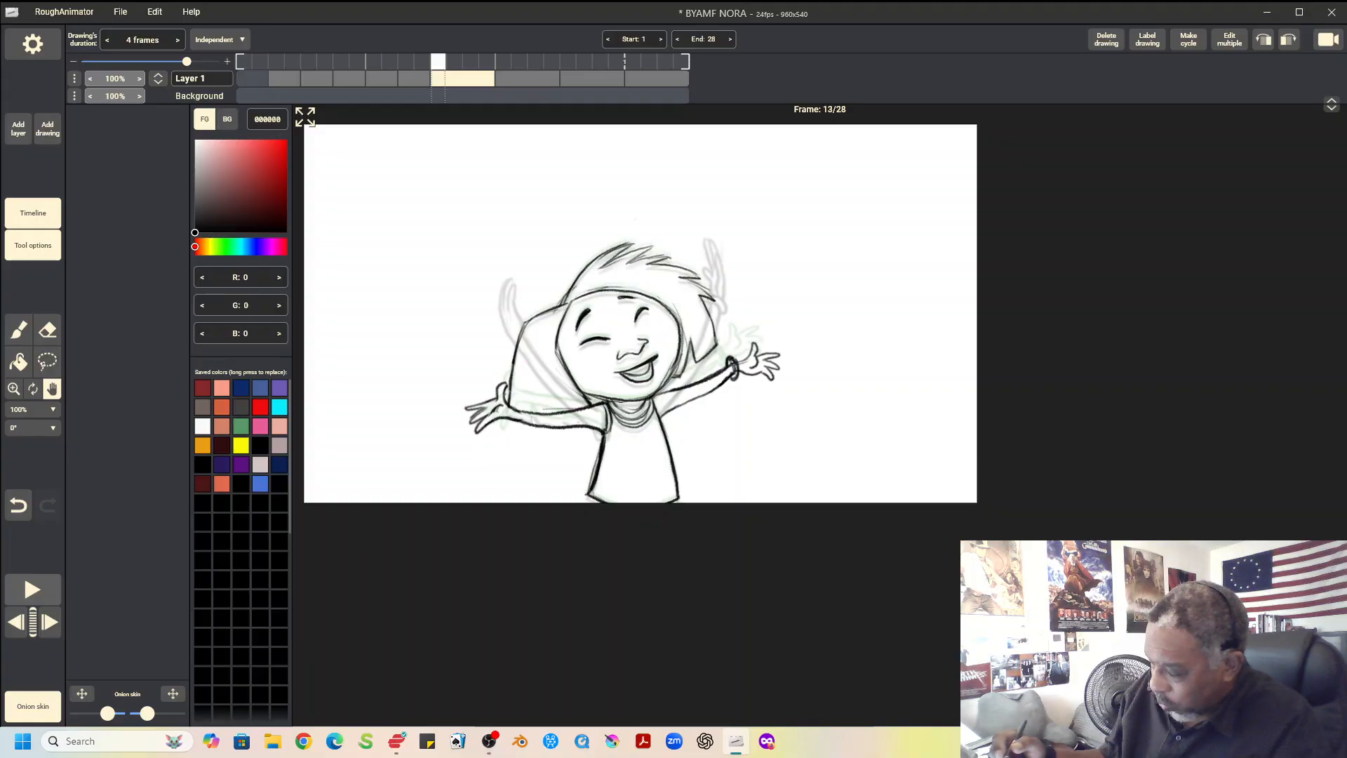
pyautogui.press('Left')
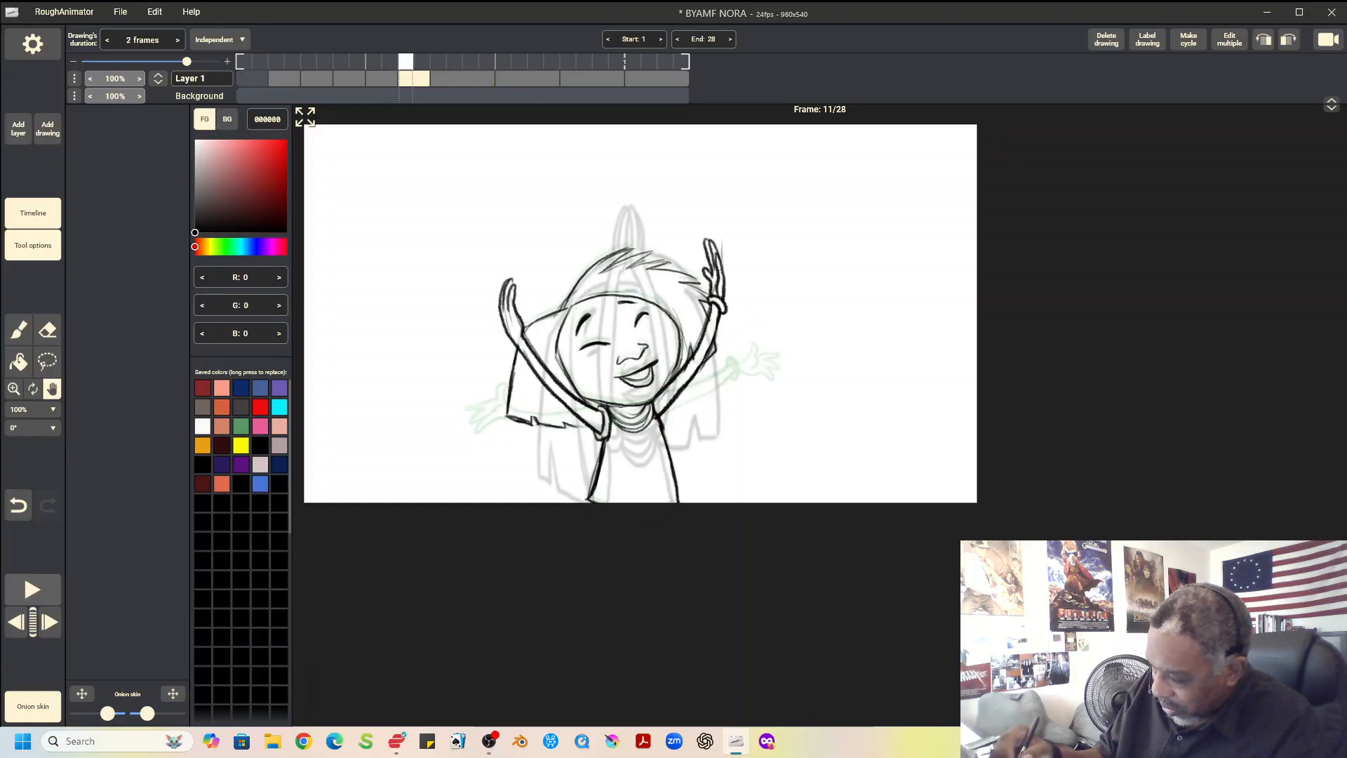
pyautogui.press('Right')
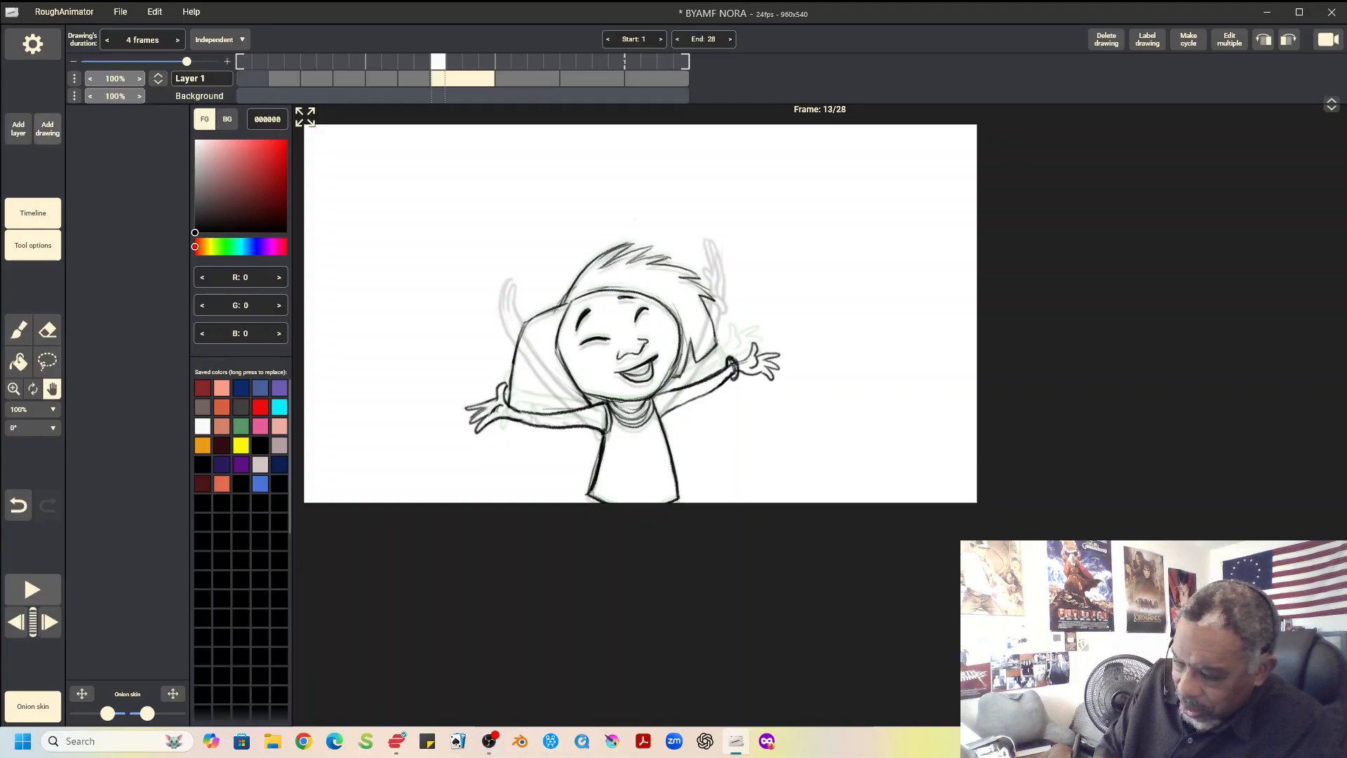
pyautogui.click(47, 129)
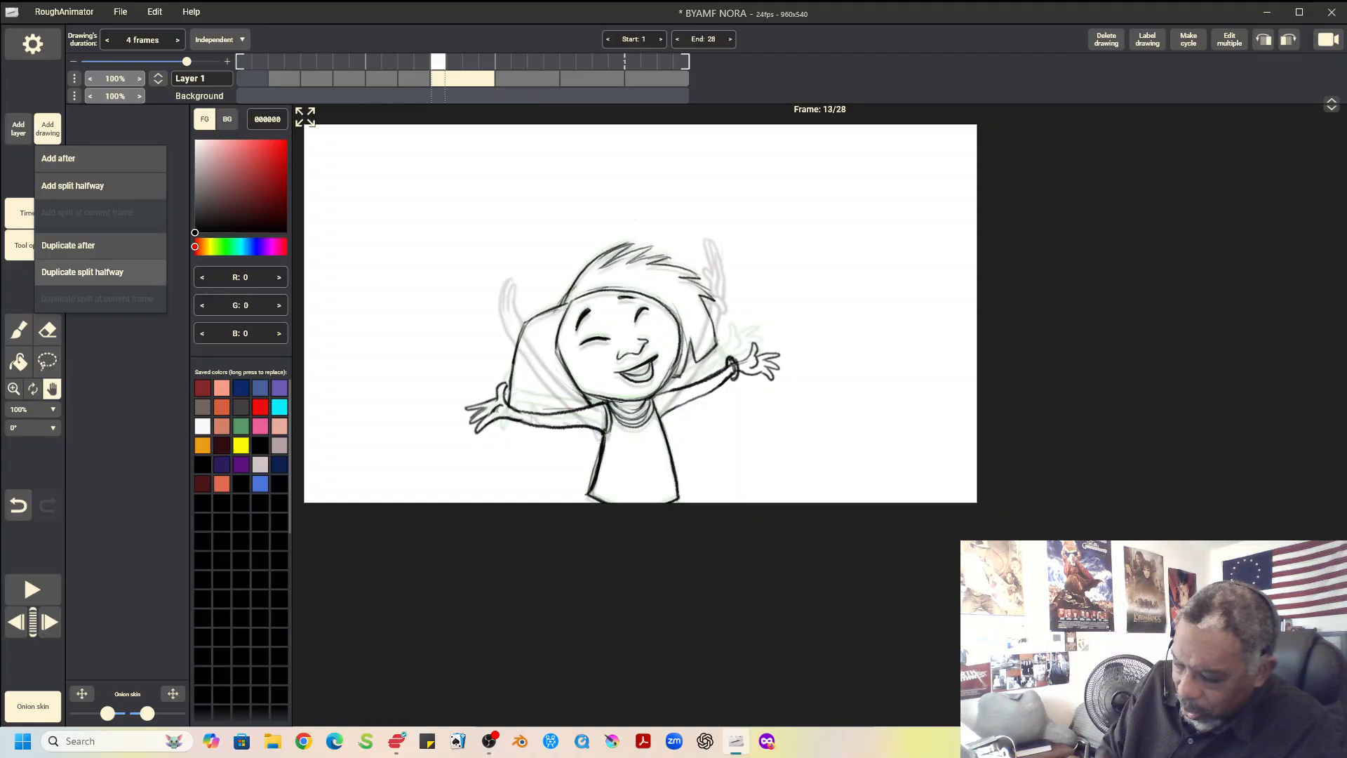
pyautogui.click(82, 272)
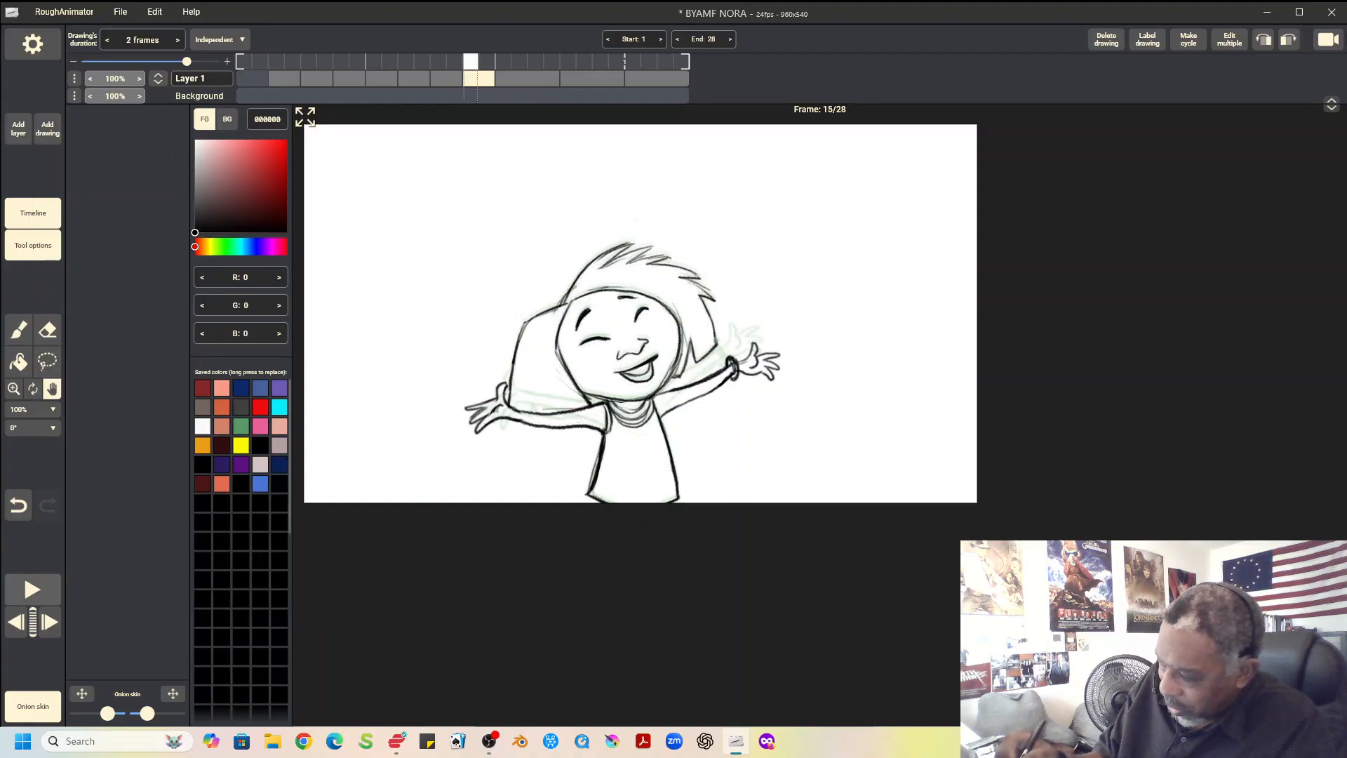
# On the frame 13 drawing, erase the lines joining the arm on the drawing's left side to the shoulder and hair with the 18 px eraser
pyautogui.press('Left')
pyautogui.press('Left')
pyautogui.press('Right')
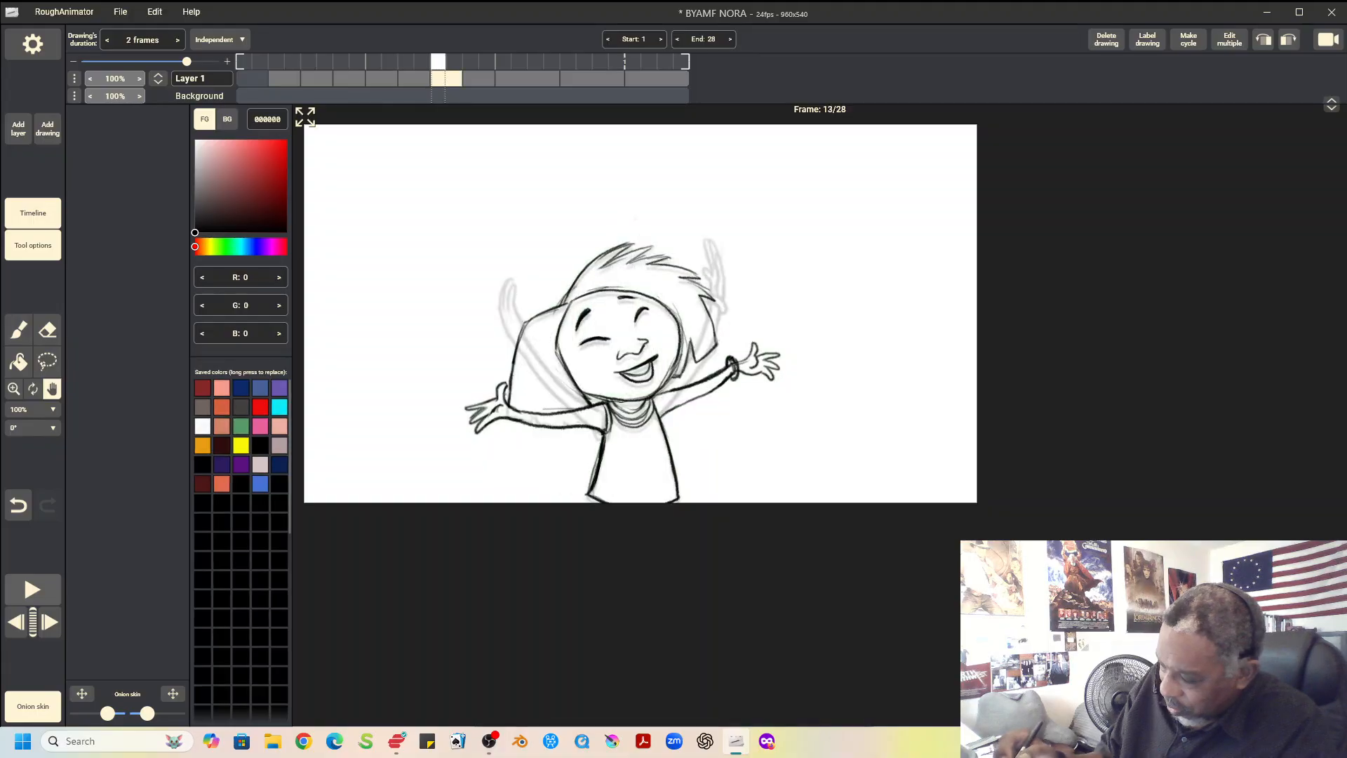
pyautogui.press('Right')
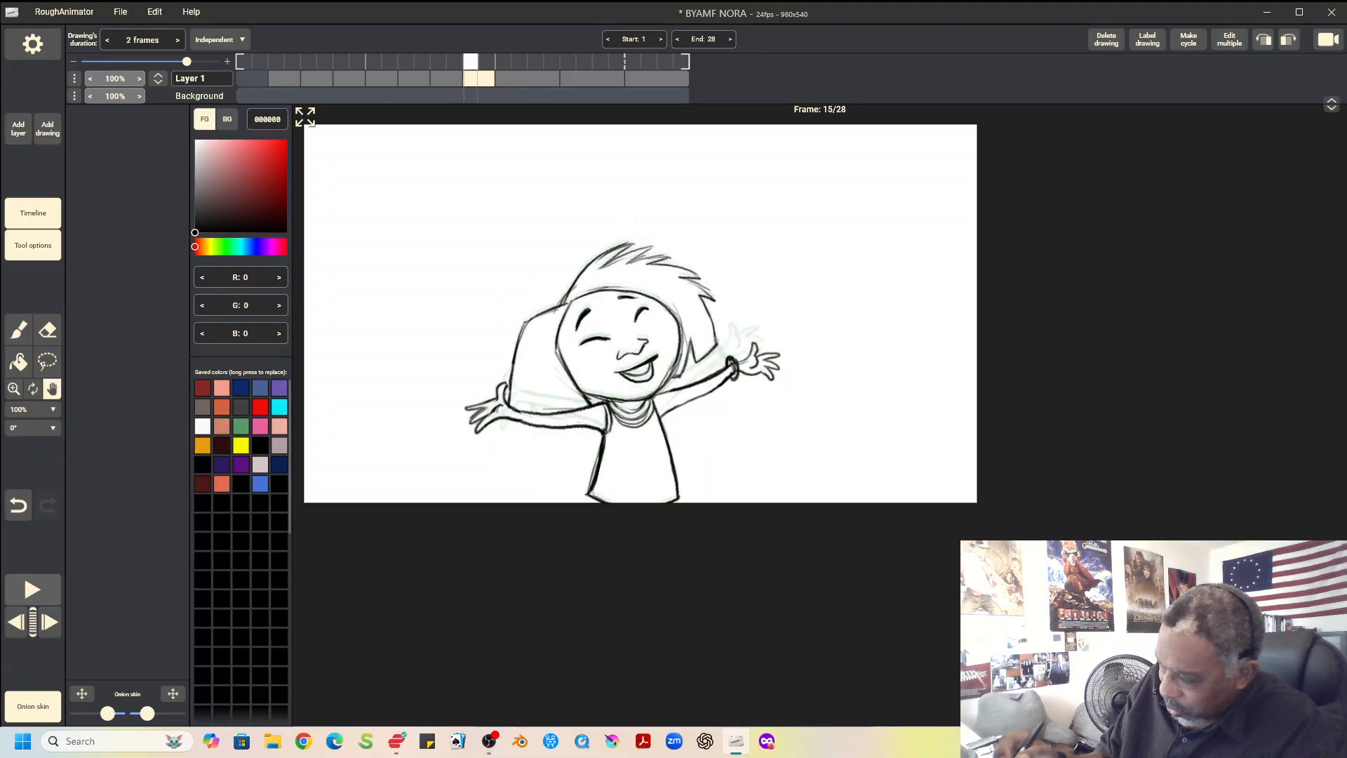
pyautogui.press('Left')
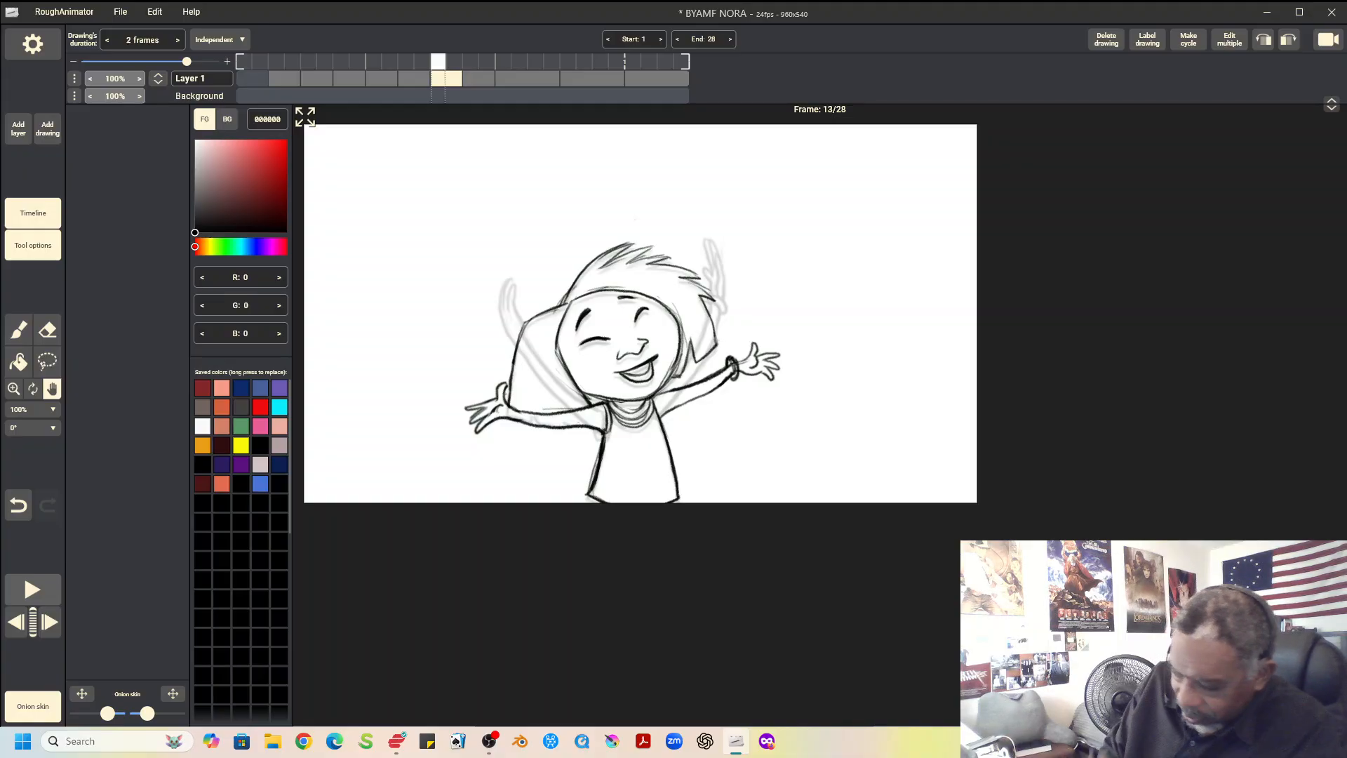
pyautogui.click(47, 330)
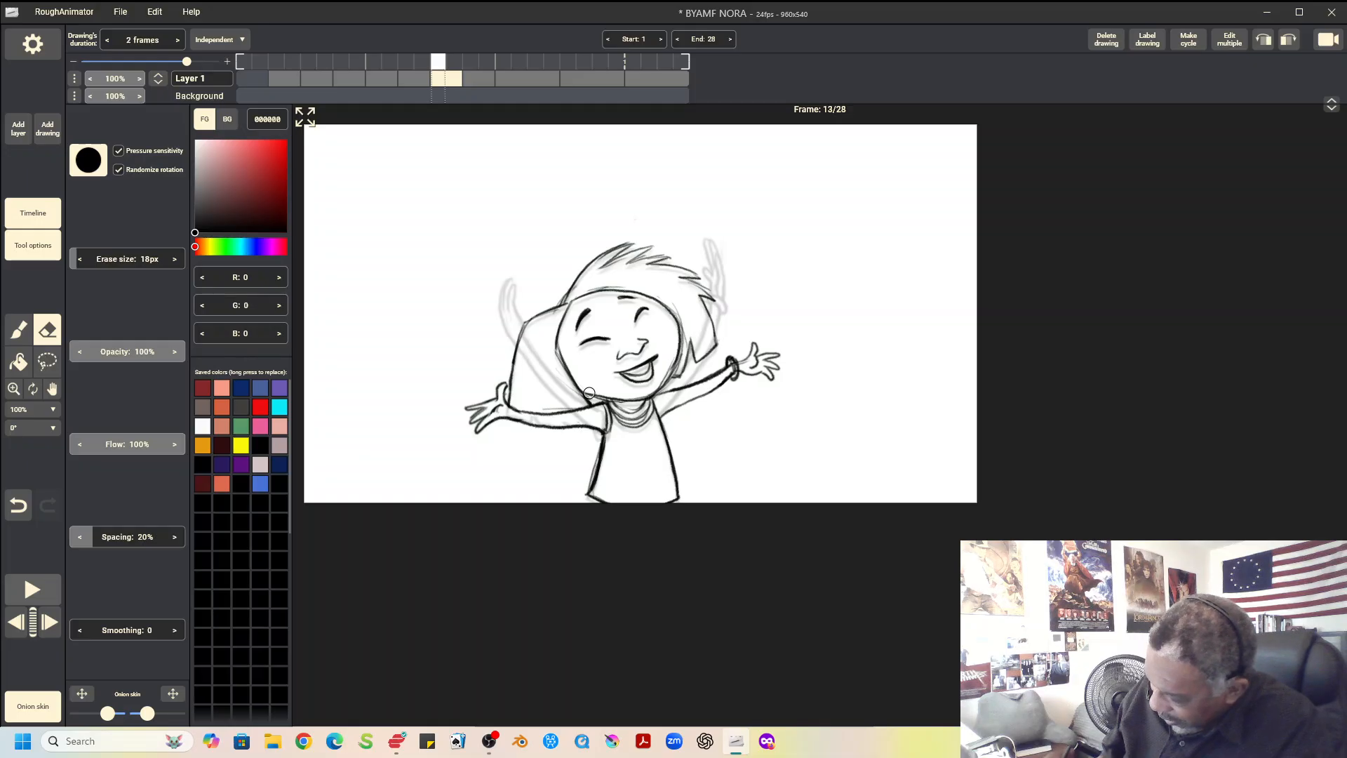
pyautogui.moveTo(590, 392); pyautogui.dragTo(585, 398)
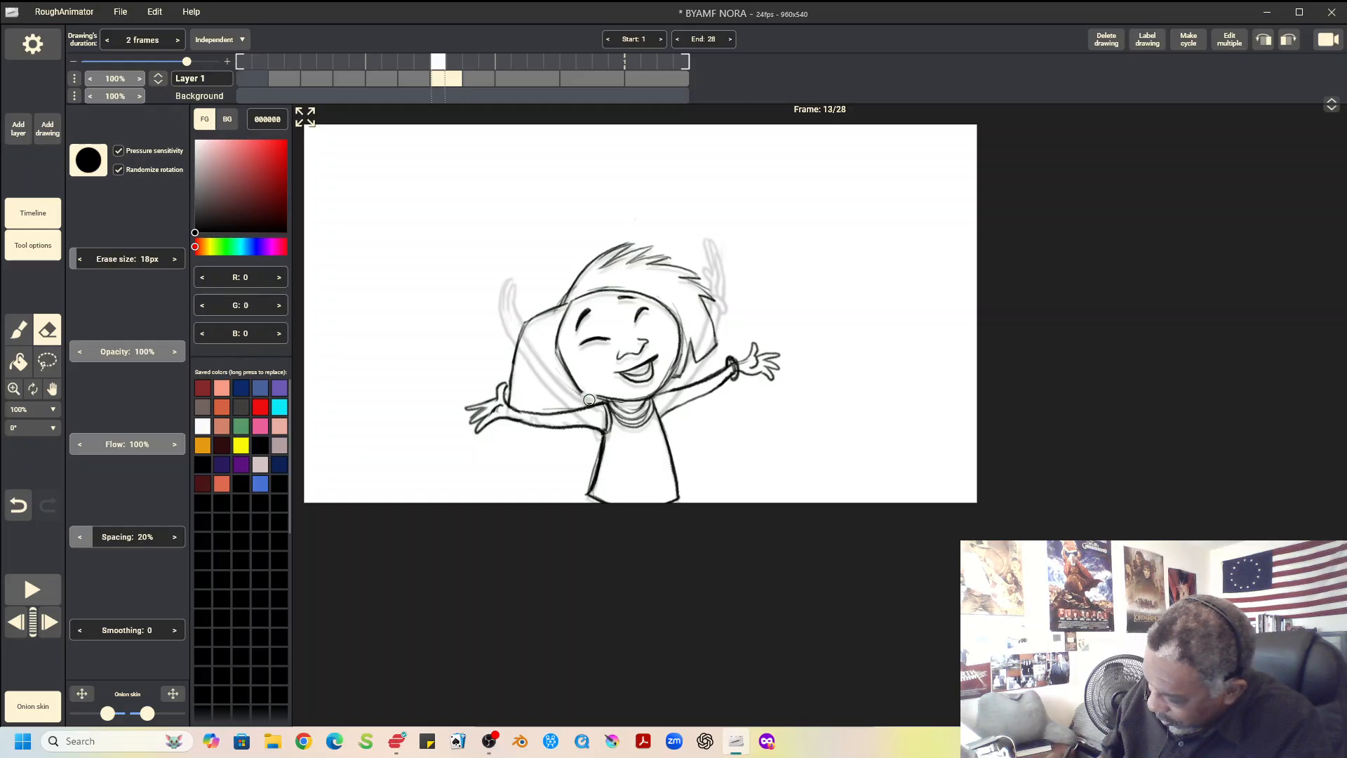
pyautogui.moveTo(513, 373)
pyautogui.mouseDown()
pyautogui.moveTo(511, 399)
pyautogui.moveTo(518, 363)
pyautogui.mouseUp()
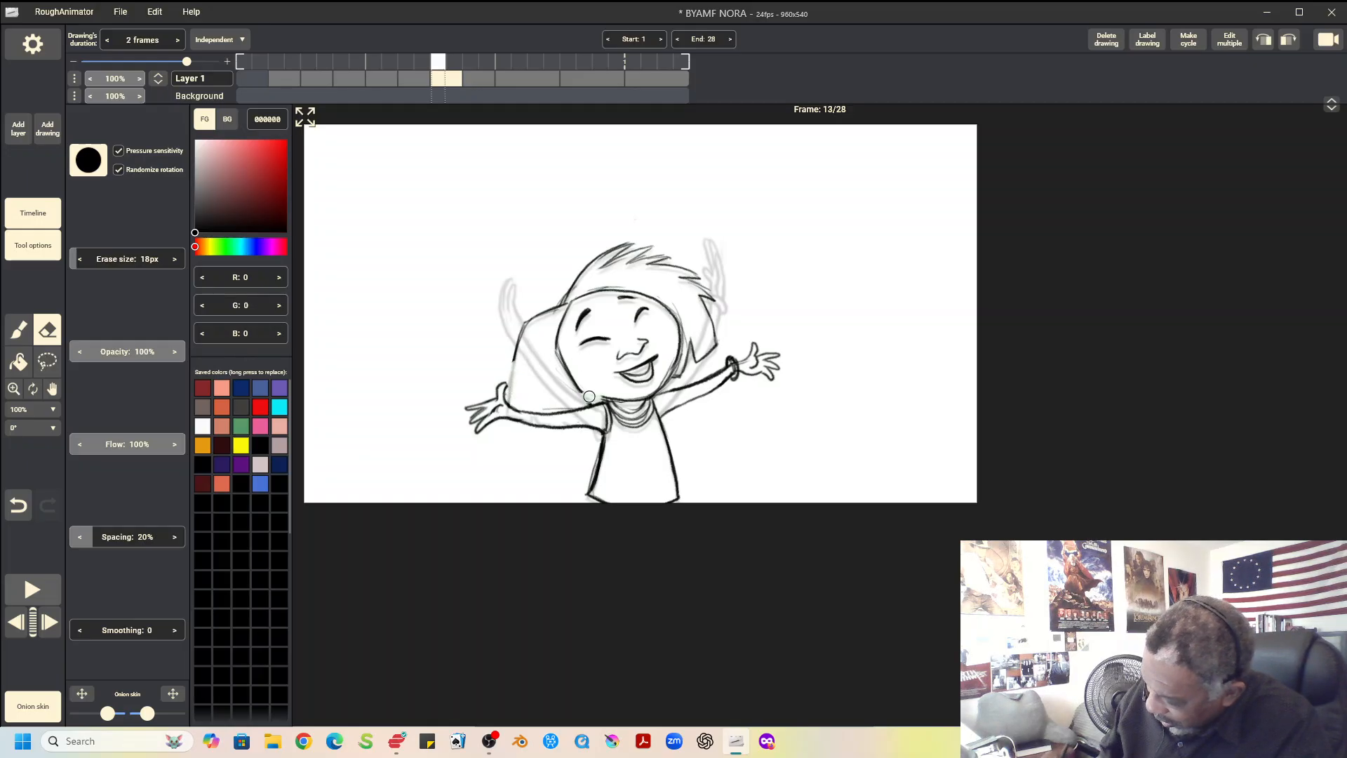
pyautogui.moveTo(590, 397)
pyautogui.mouseDown()
pyautogui.moveTo(598, 431)
pyautogui.moveTo(597, 404)
pyautogui.moveTo(599, 431)
pyautogui.moveTo(598, 399)
pyautogui.mouseUp()
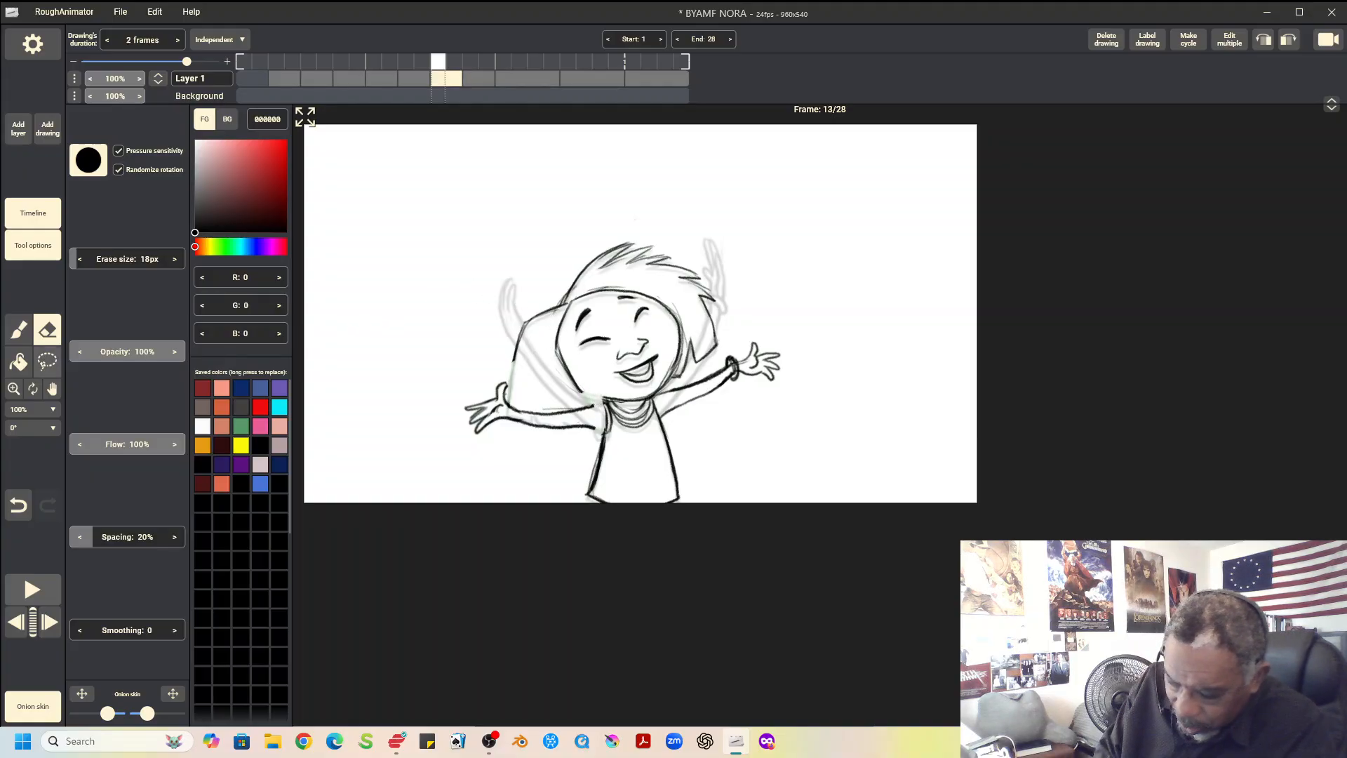
# Lasso the detached arm on frame 13, rotate it 16° upward, shift it by -9 px in X and -4 px in Y, and deselect it
pyautogui.click(47, 362)
pyautogui.moveTo(485, 371)
pyautogui.mouseDown()
pyautogui.moveTo(488, 459)
pyautogui.moveTo(593, 439)
pyautogui.moveTo(597, 406)
pyautogui.moveTo(485, 370)
pyautogui.mouseUp()
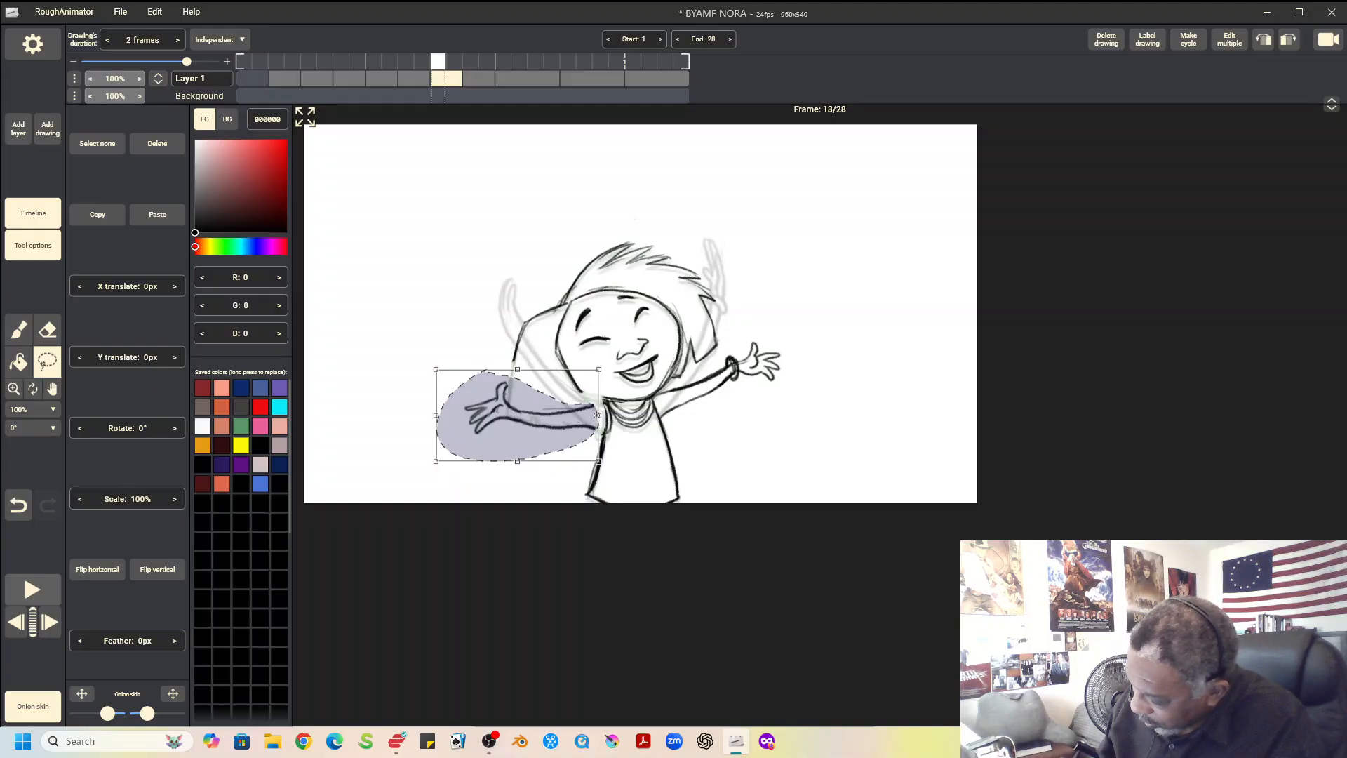
pyautogui.moveTo(410, 421); pyautogui.dragTo(416, 369)
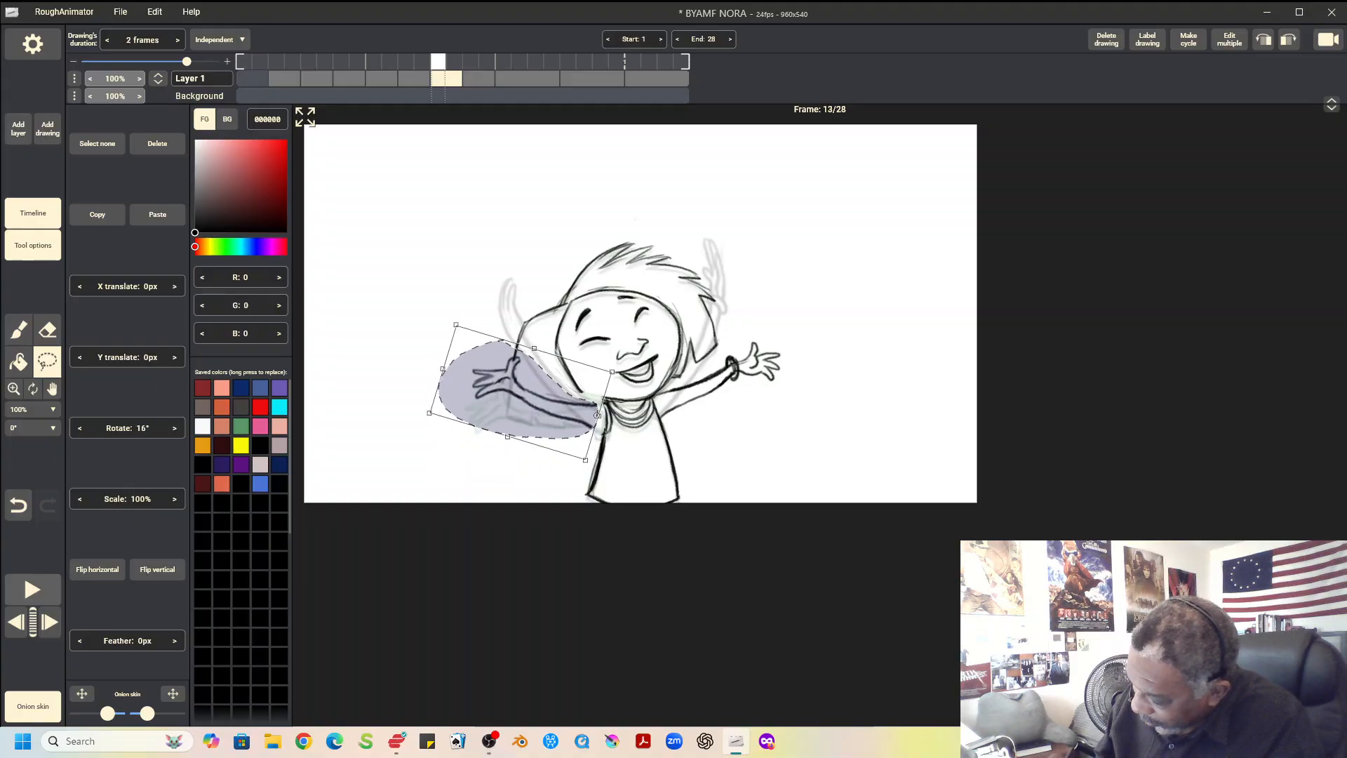
pyautogui.moveTo(505, 393); pyautogui.dragTo(499, 390)
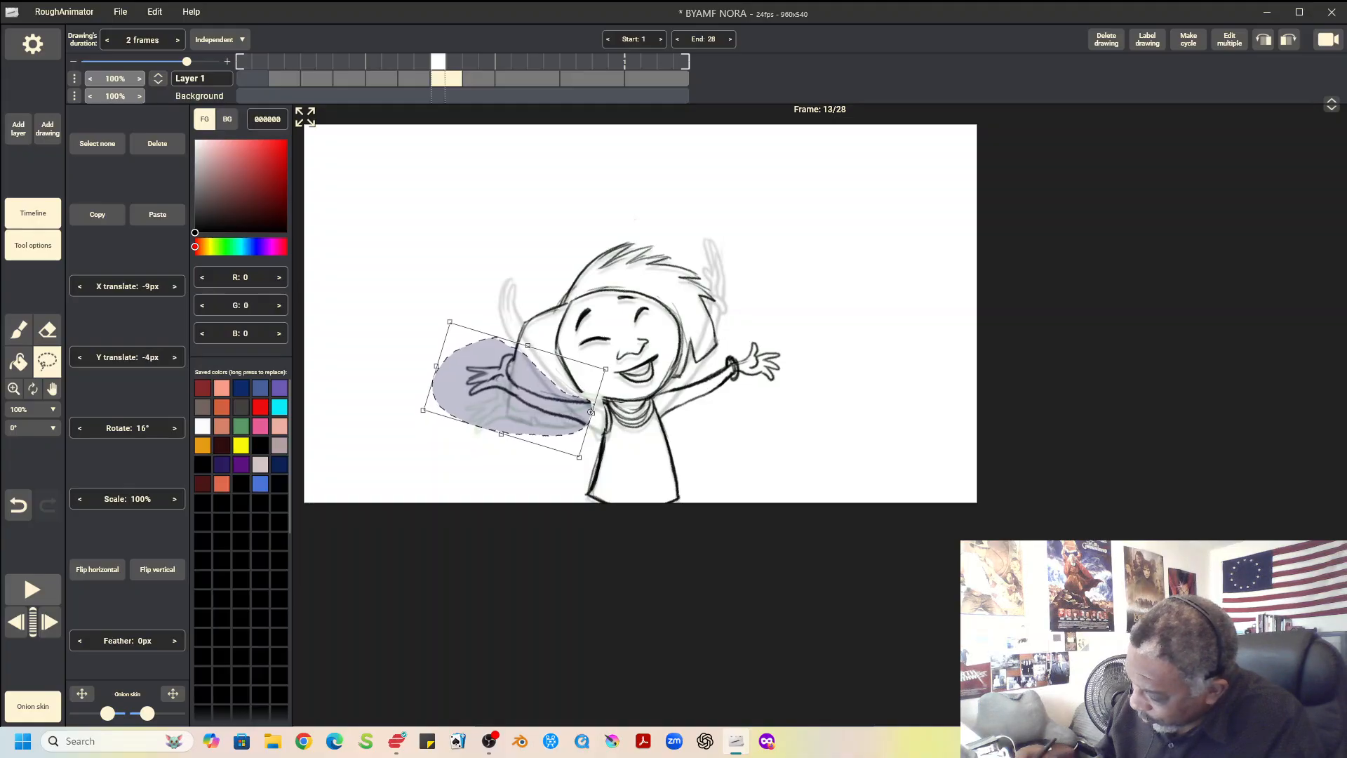
pyautogui.click(97, 144)
# Reconnect the rotated arm to the shoulder and redraw the hair's lower edge beneath it on frame 13 with the 8 px black brush
pyautogui.click(19, 330)
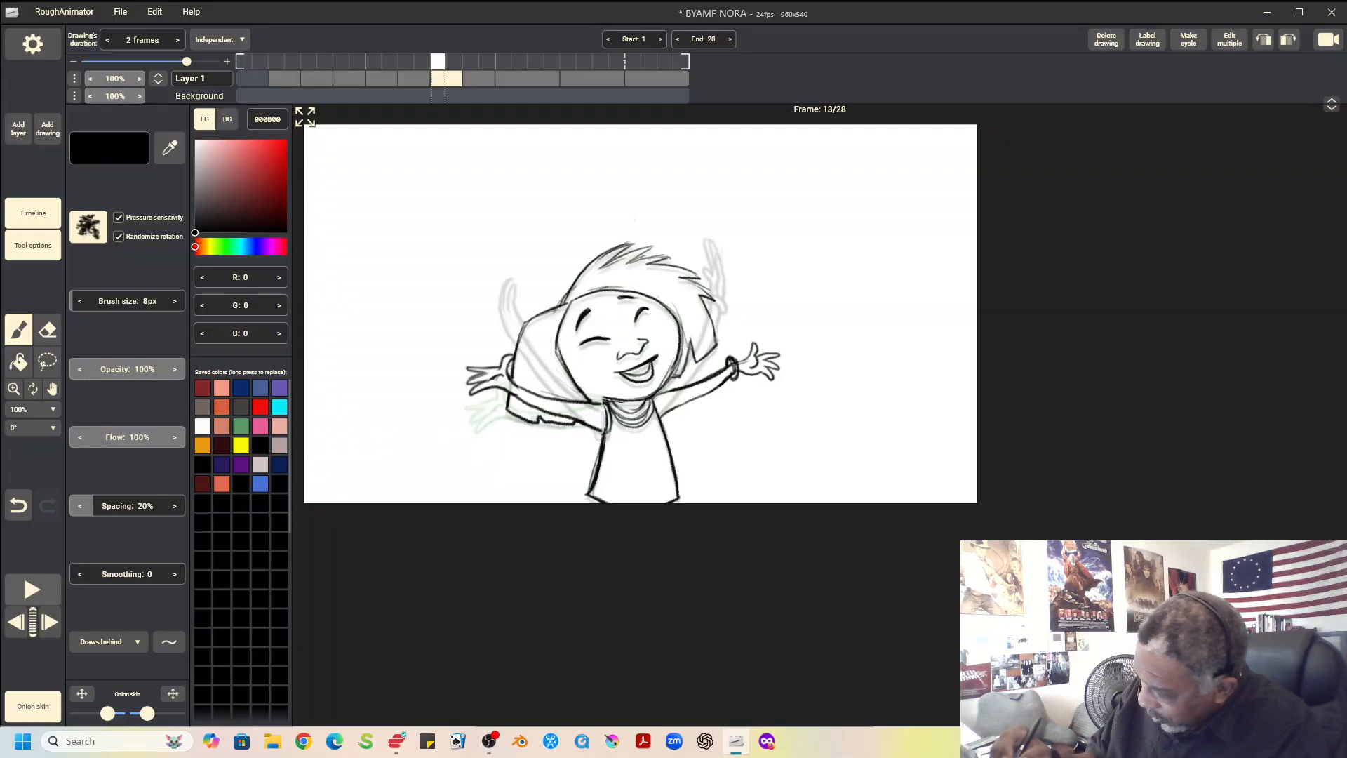
pyautogui.press('Right')
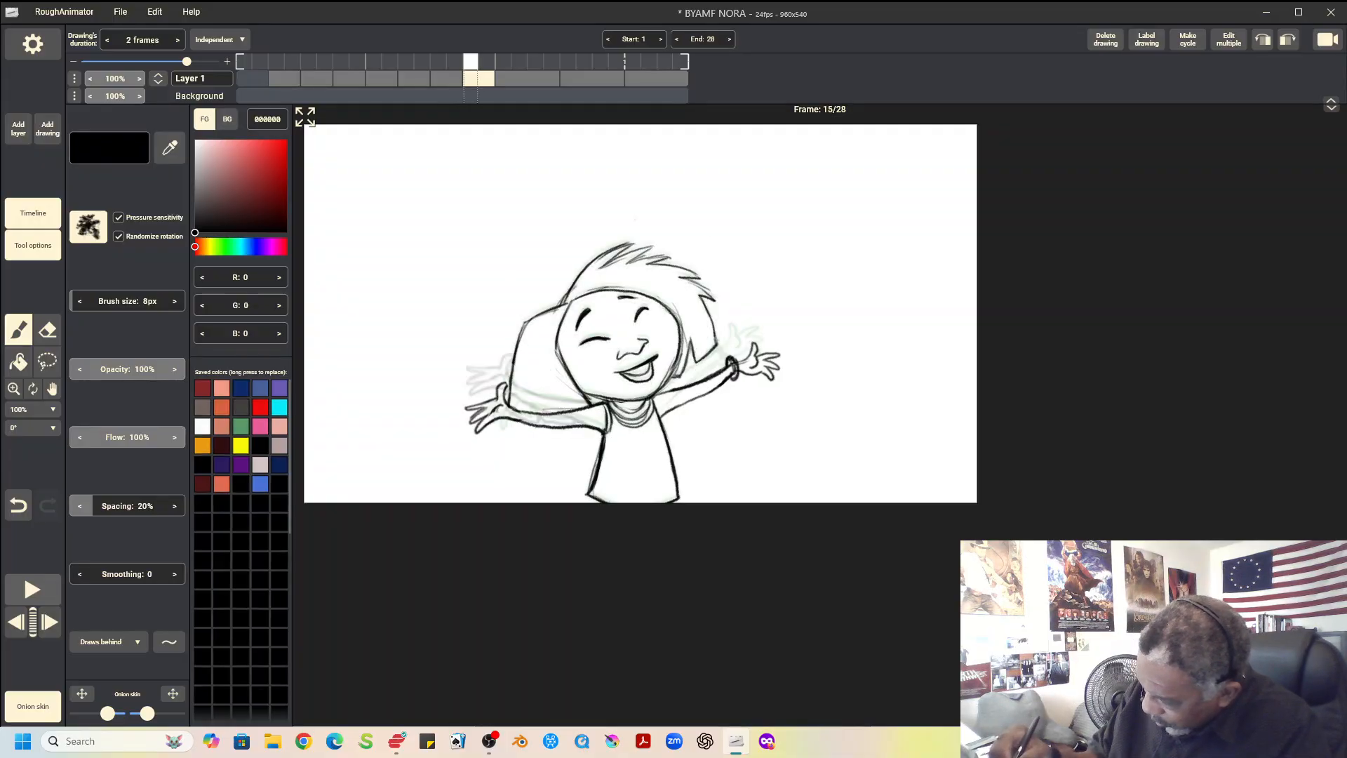
pyautogui.press('Left')
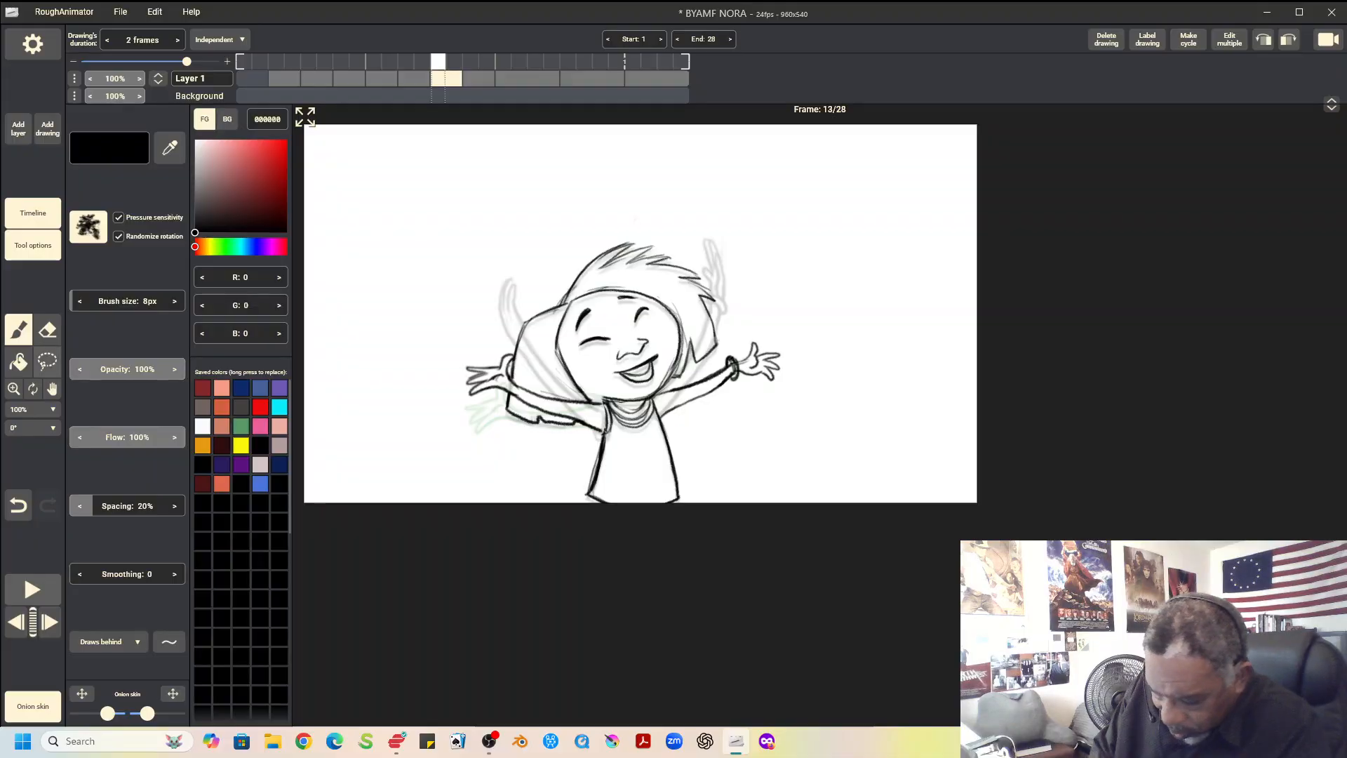
# Erase the whole arm and hand on the drawing's right side from frame 13
pyautogui.click(47, 329)
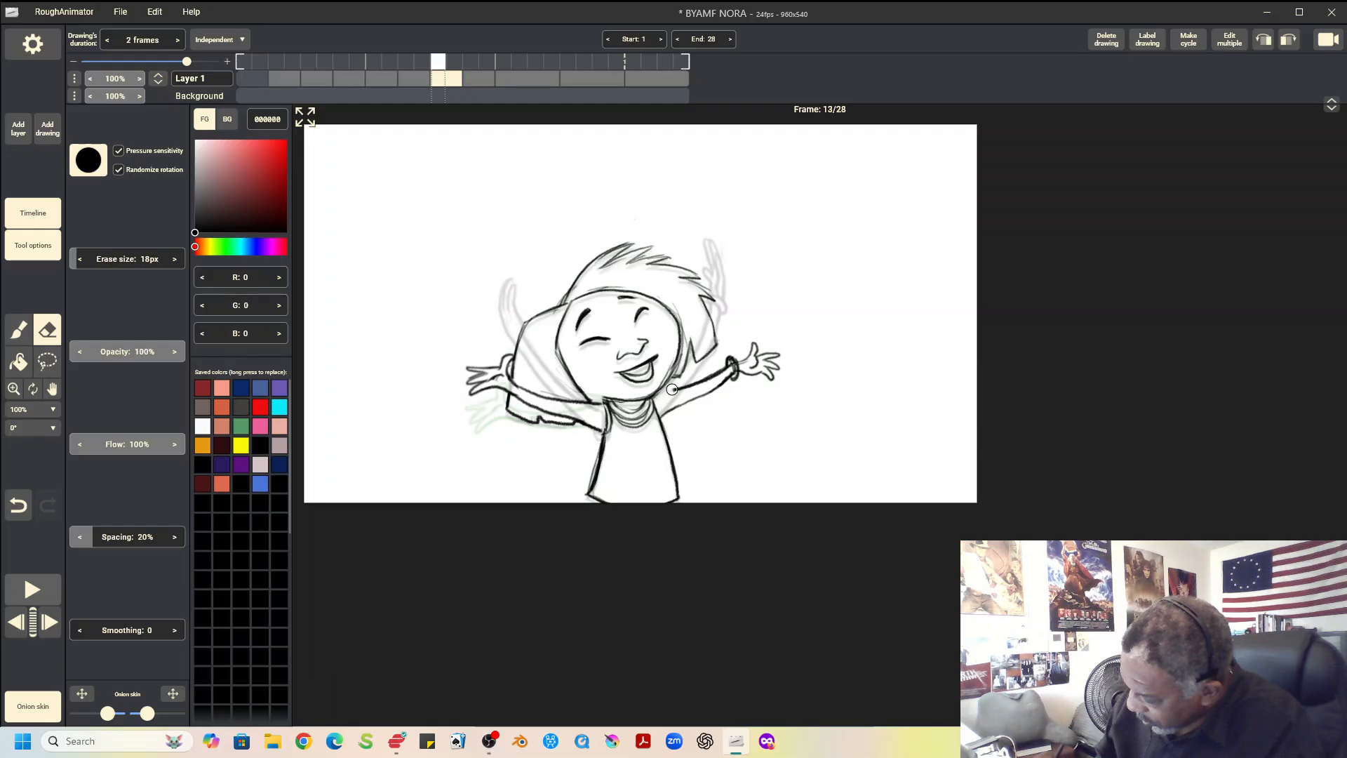
pyautogui.moveTo(665, 416)
pyautogui.mouseDown()
pyautogui.moveTo(757, 342)
pyautogui.moveTo(692, 395)
pyautogui.moveTo(782, 349)
pyautogui.moveTo(772, 392)
pyautogui.moveTo(782, 352)
pyautogui.mouseUp()
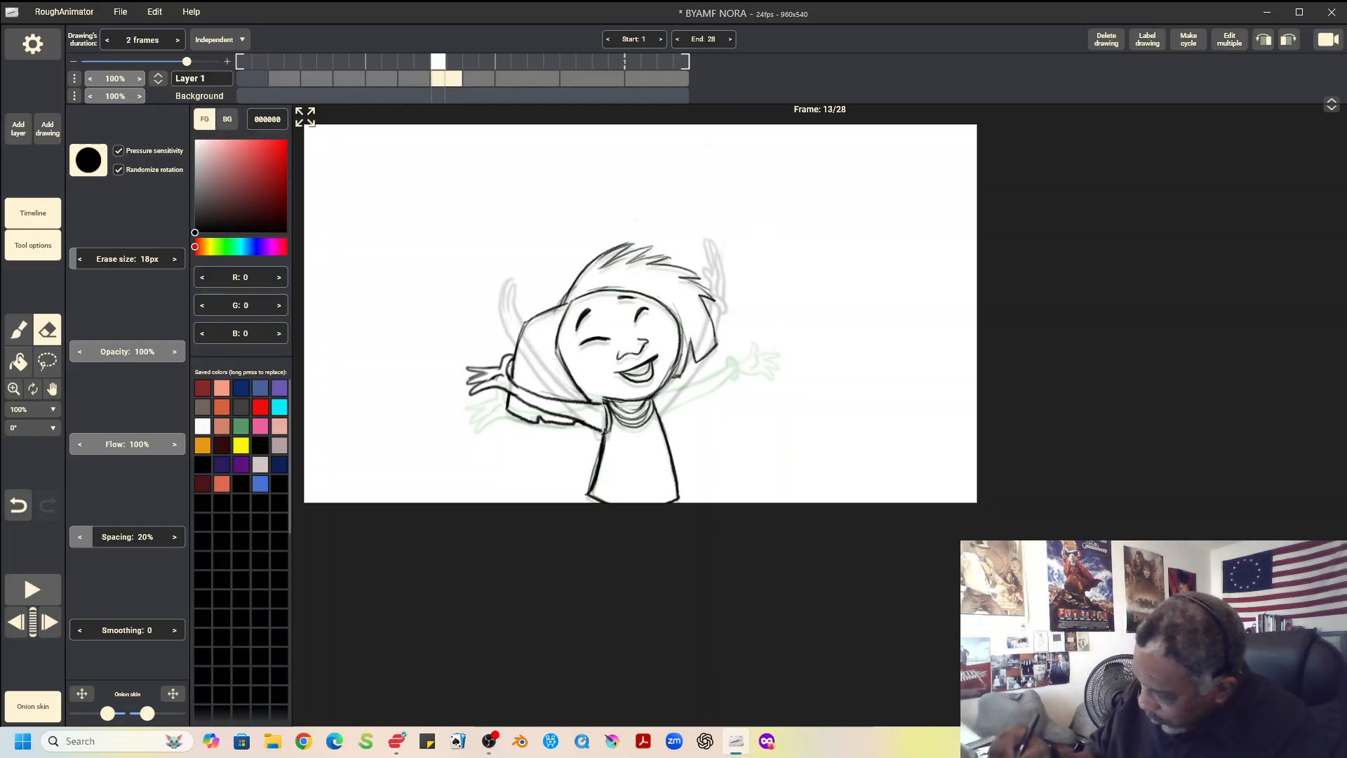
# Lasso the raised arm on the drawing's right side on frame 11, copy it, and paste it into the frame 13 drawing
pyautogui.press('Left')
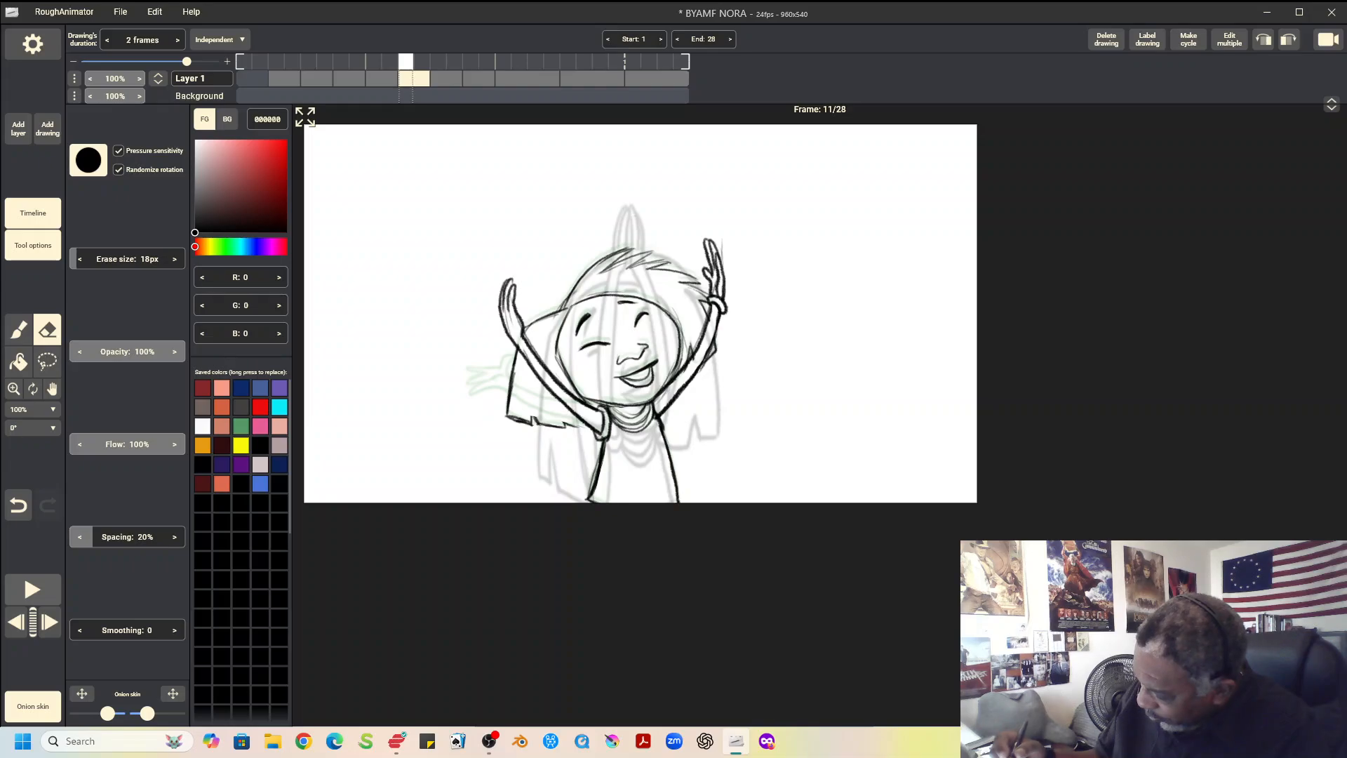
pyautogui.press('l')
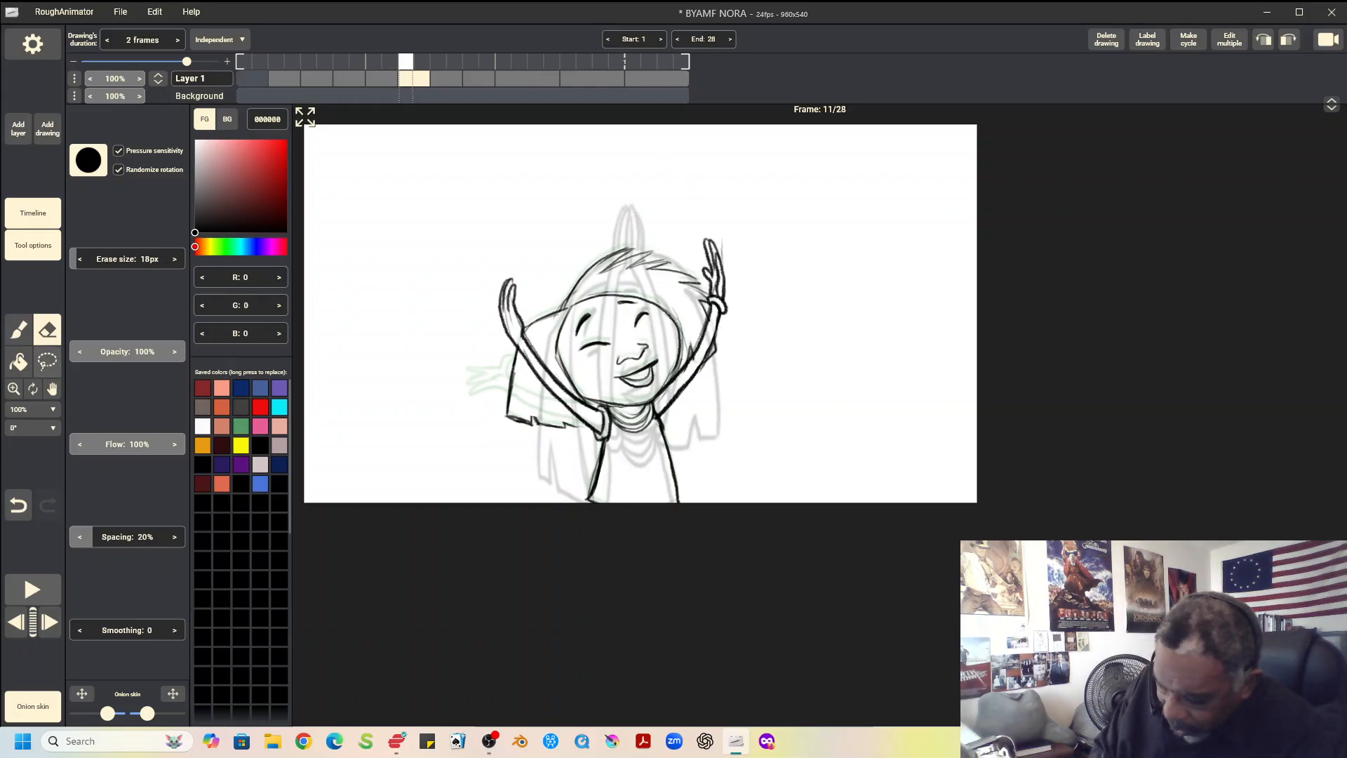
pyautogui.moveTo(706, 228)
pyautogui.mouseDown()
pyautogui.moveTo(700, 330)
pyautogui.moveTo(661, 394)
pyautogui.moveTo(717, 302)
pyautogui.mouseUp()
pyautogui.moveTo(720, 389)
pyautogui.mouseDown()
pyautogui.moveTo(749, 311)
pyautogui.moveTo(737, 241)
pyautogui.moveTo(705, 227)
pyautogui.mouseUp()
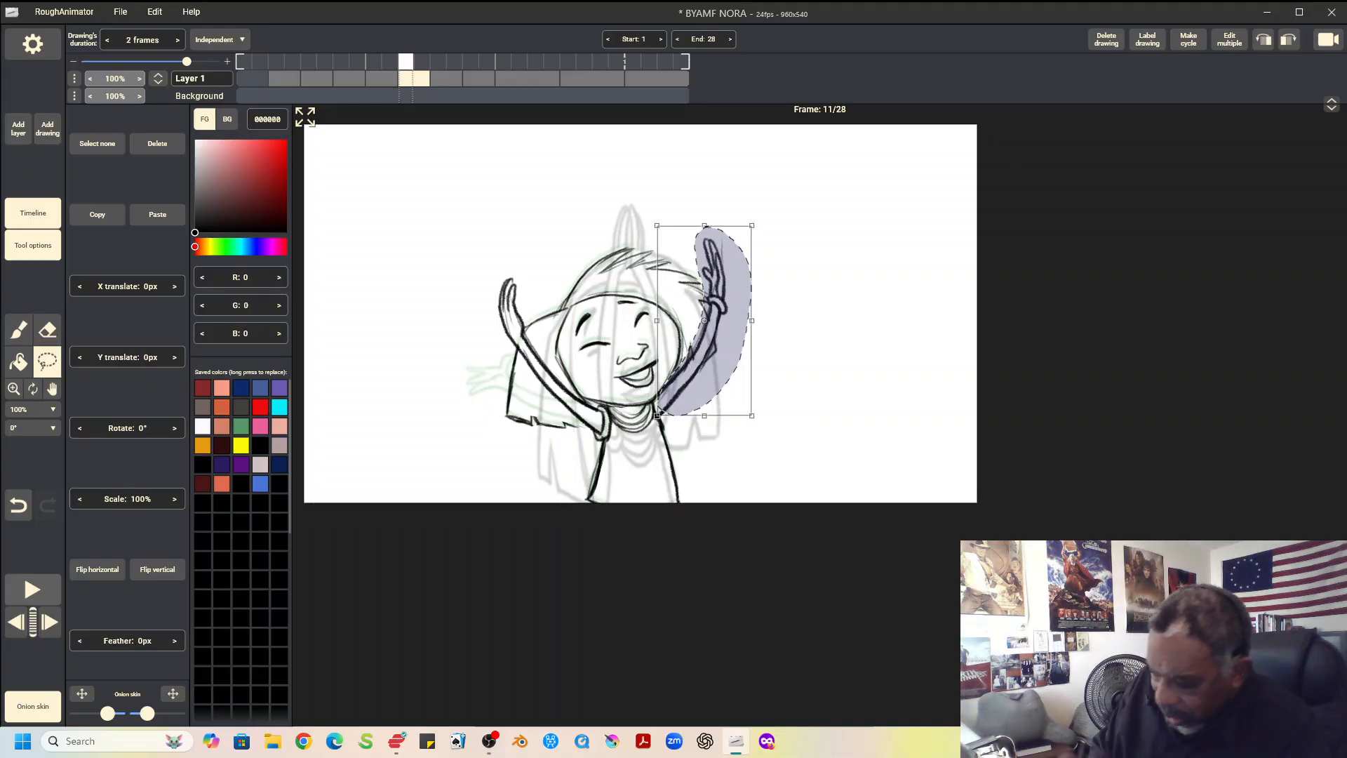
pyautogui.click(97, 215)
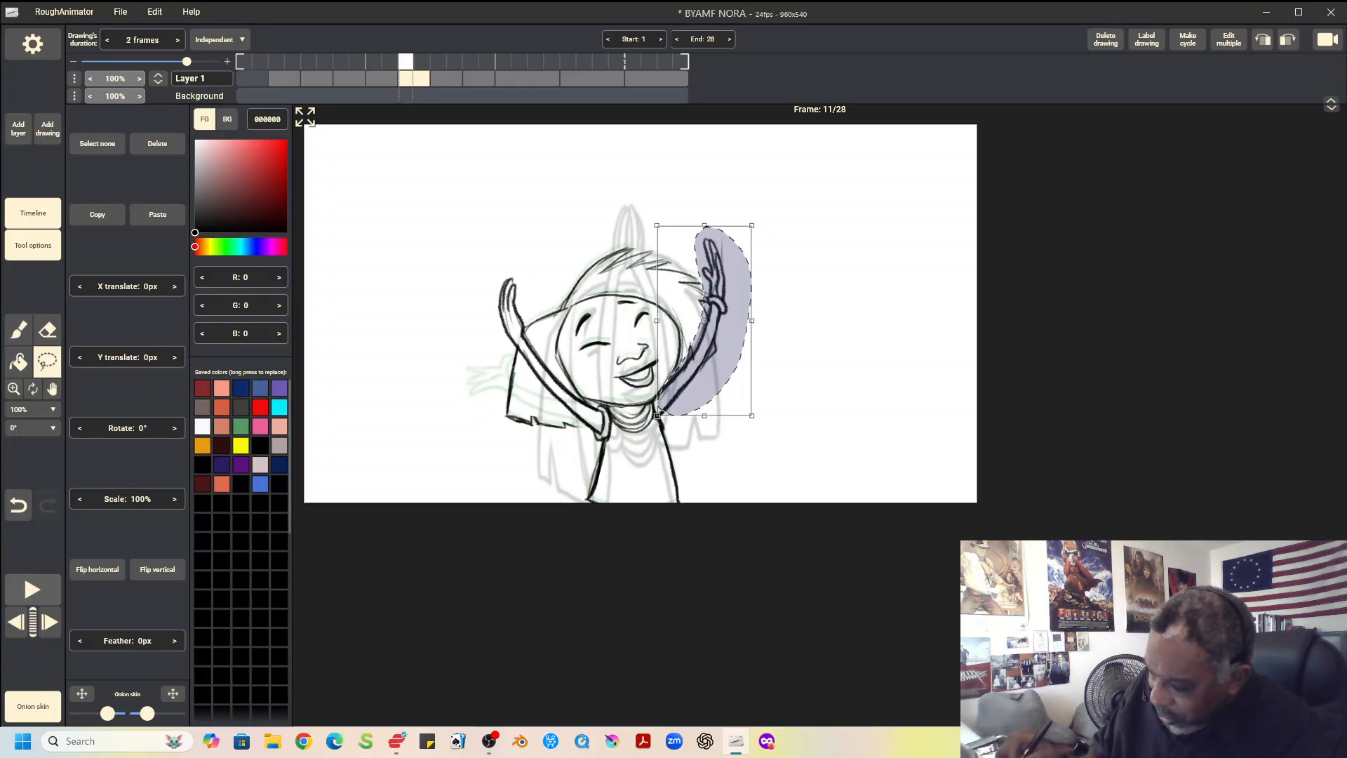
pyautogui.press('Right')
pyautogui.click(157, 214)
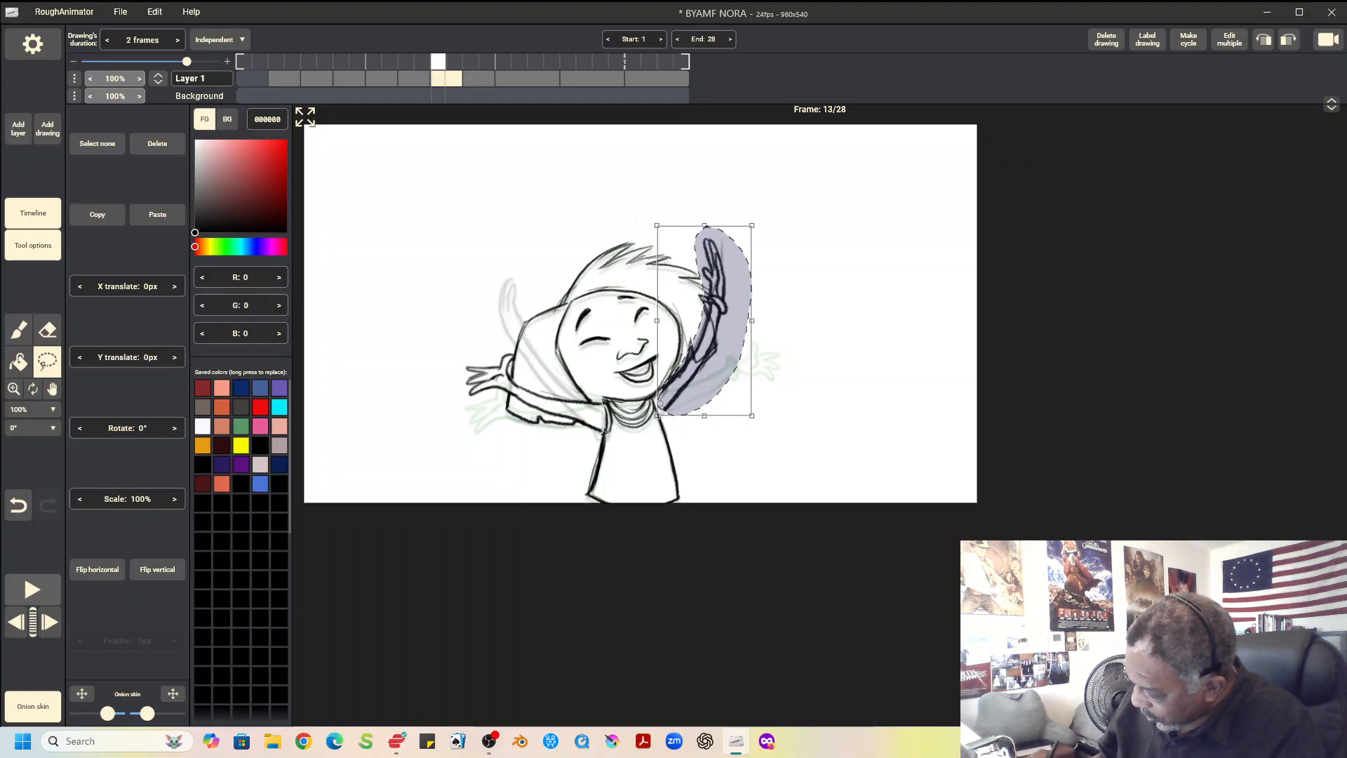
# Rotate the pasted arm 18° outward on frame 13, shift it by -4 px in X and 3 px in Y, and deselect it
pyautogui.moveTo(772, 231); pyautogui.dragTo(820, 275)
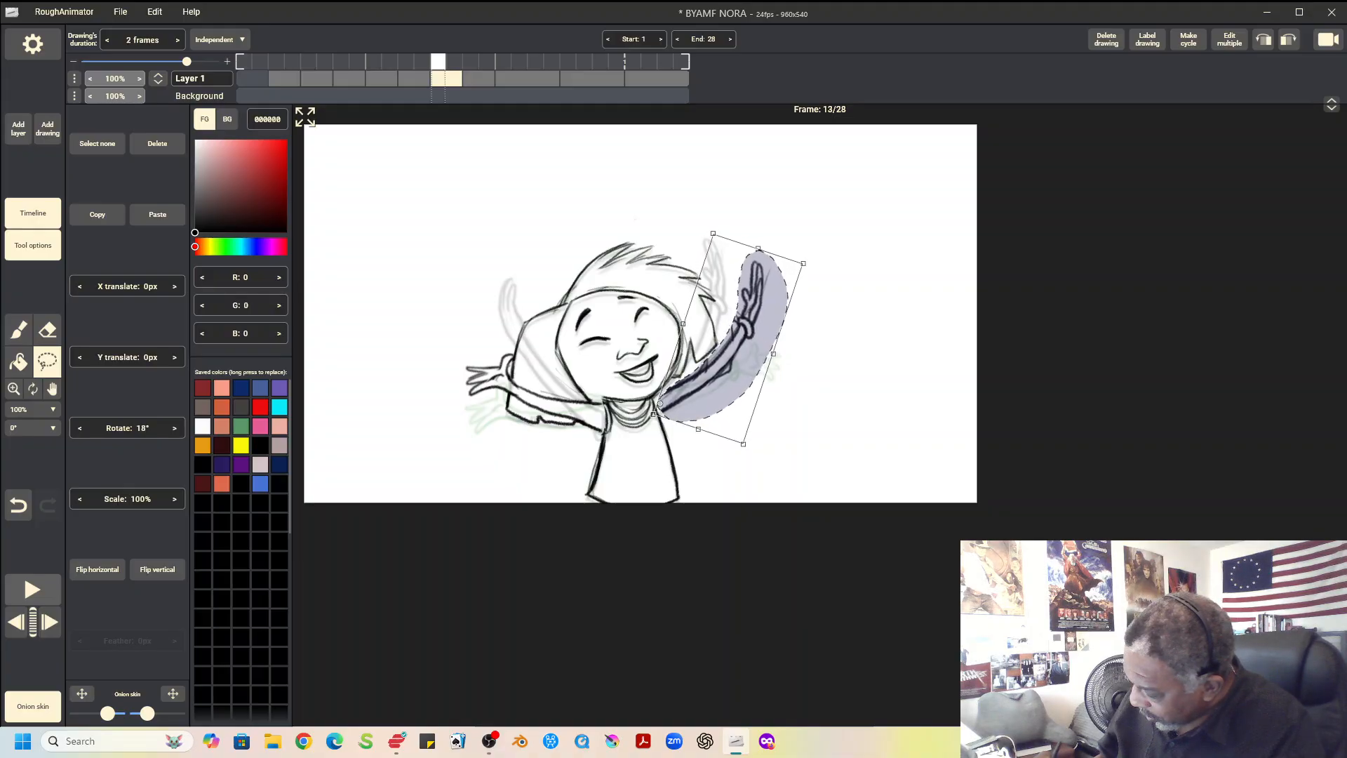
pyautogui.moveTo(746, 357); pyautogui.dragTo(744, 358)
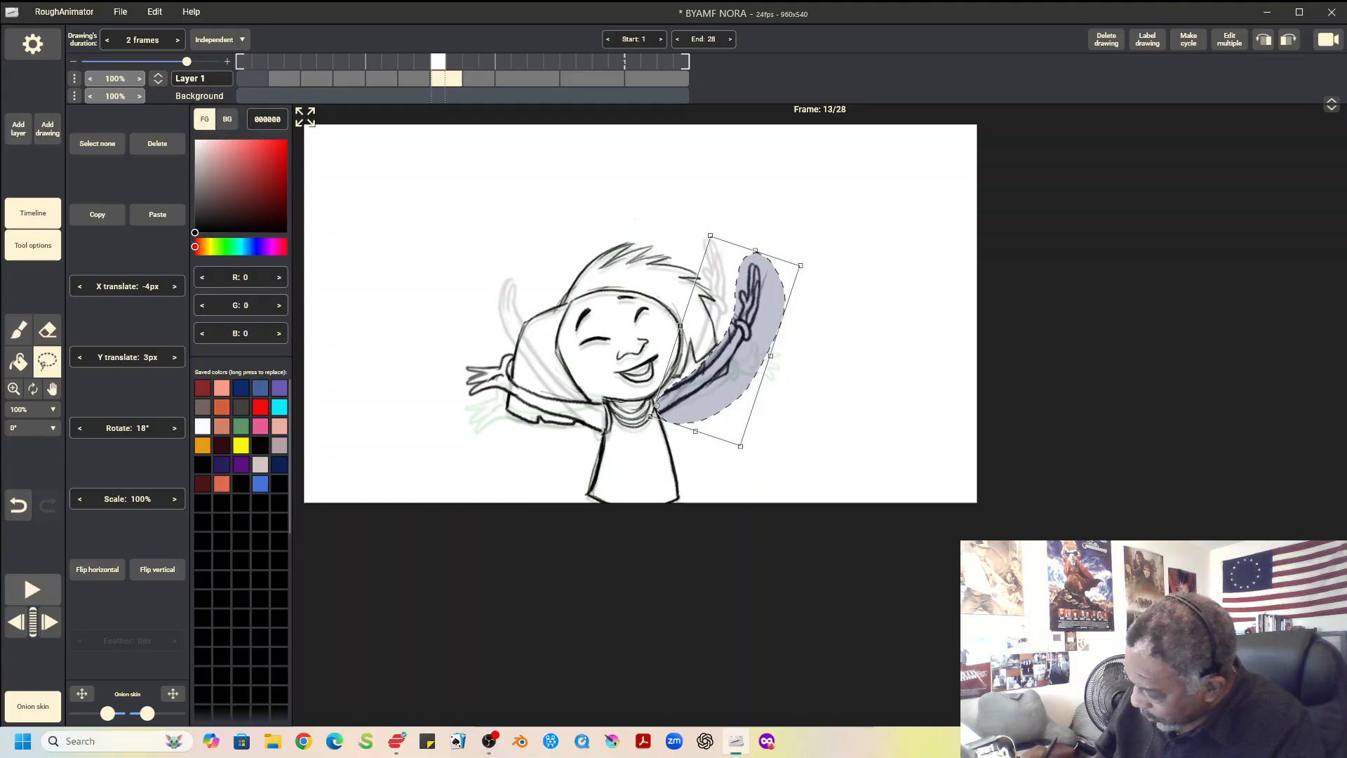
pyautogui.hotkey('ctrl', 'd')
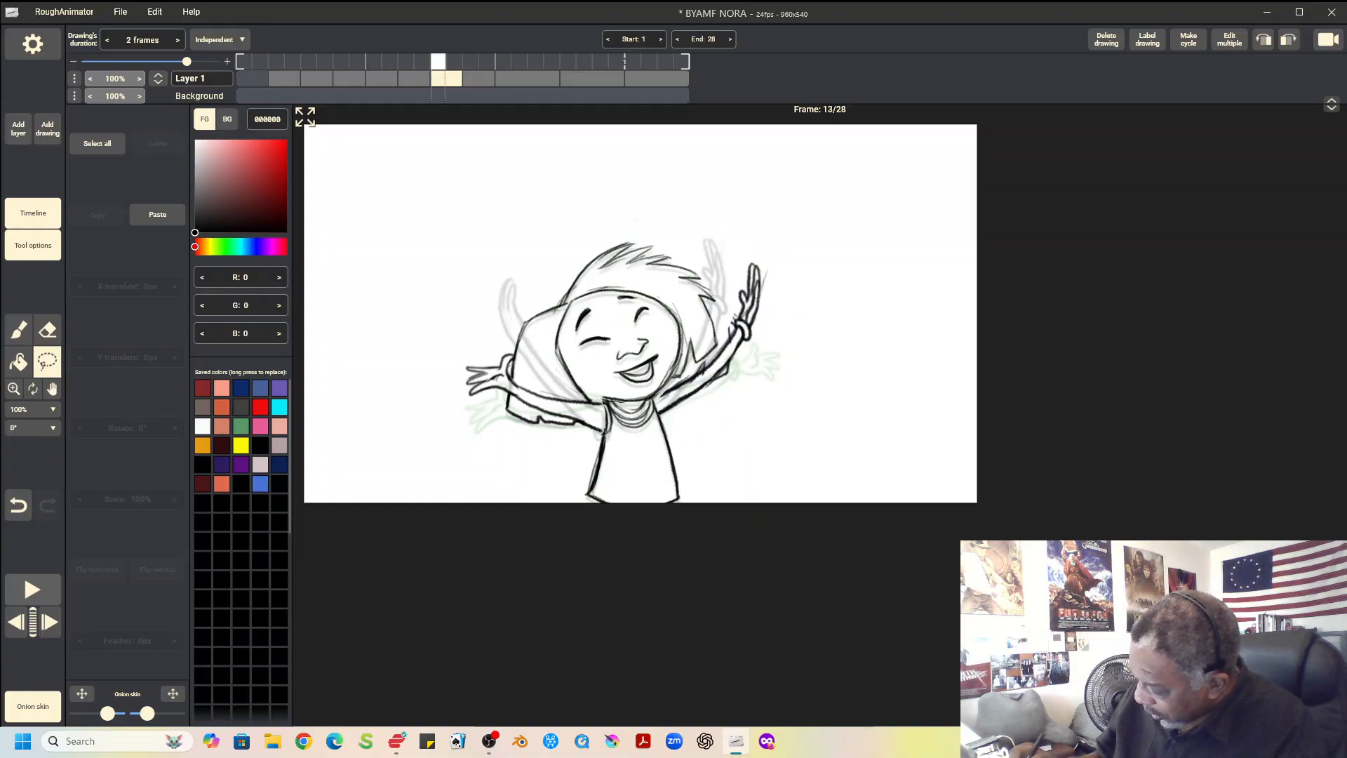
# Clean up the stray marks around the pasted hand and arm on frame 13 with the 18 px eraser
pyautogui.press('e')
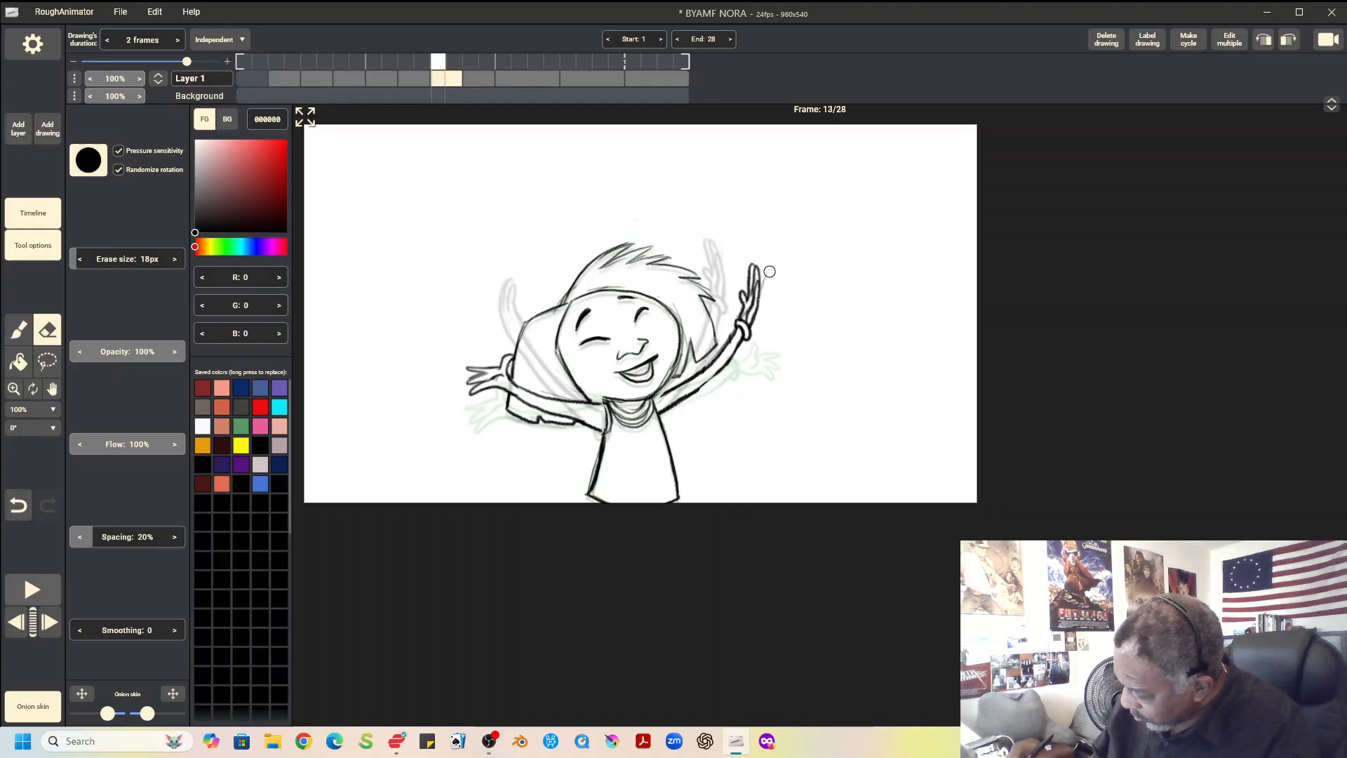
pyautogui.moveTo(768, 272); pyautogui.dragTo(760, 288)
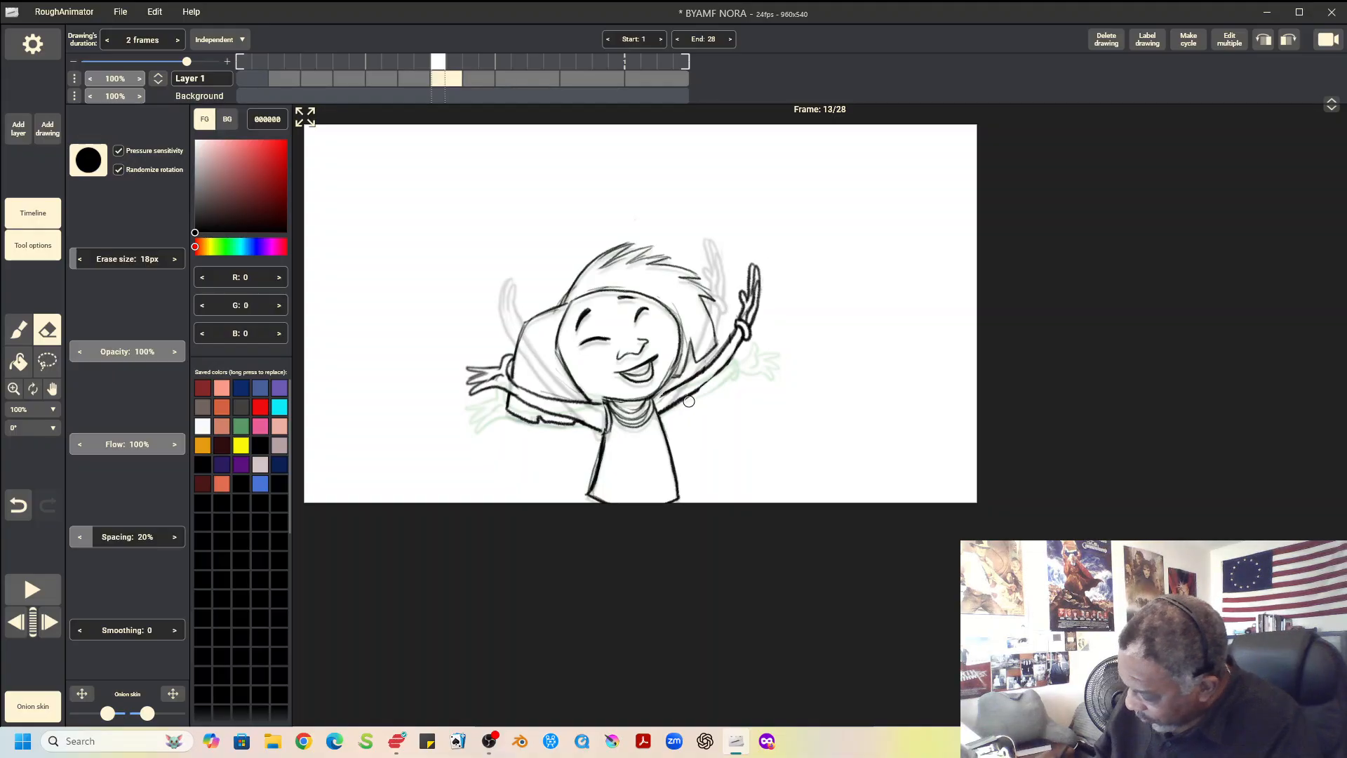
pyautogui.press('b')
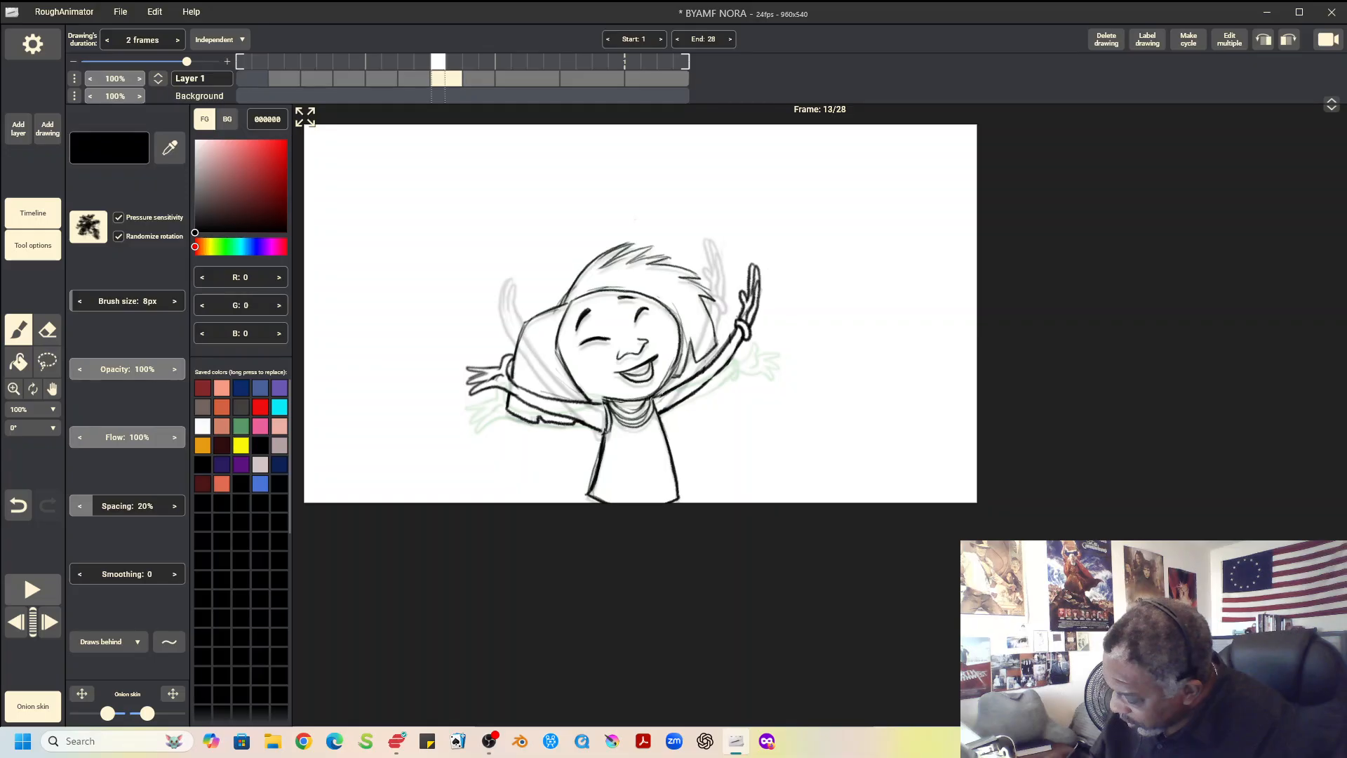
# Play back the animation and compare the arm positions in the drawings at frames 15 and 17
pyautogui.press('space')
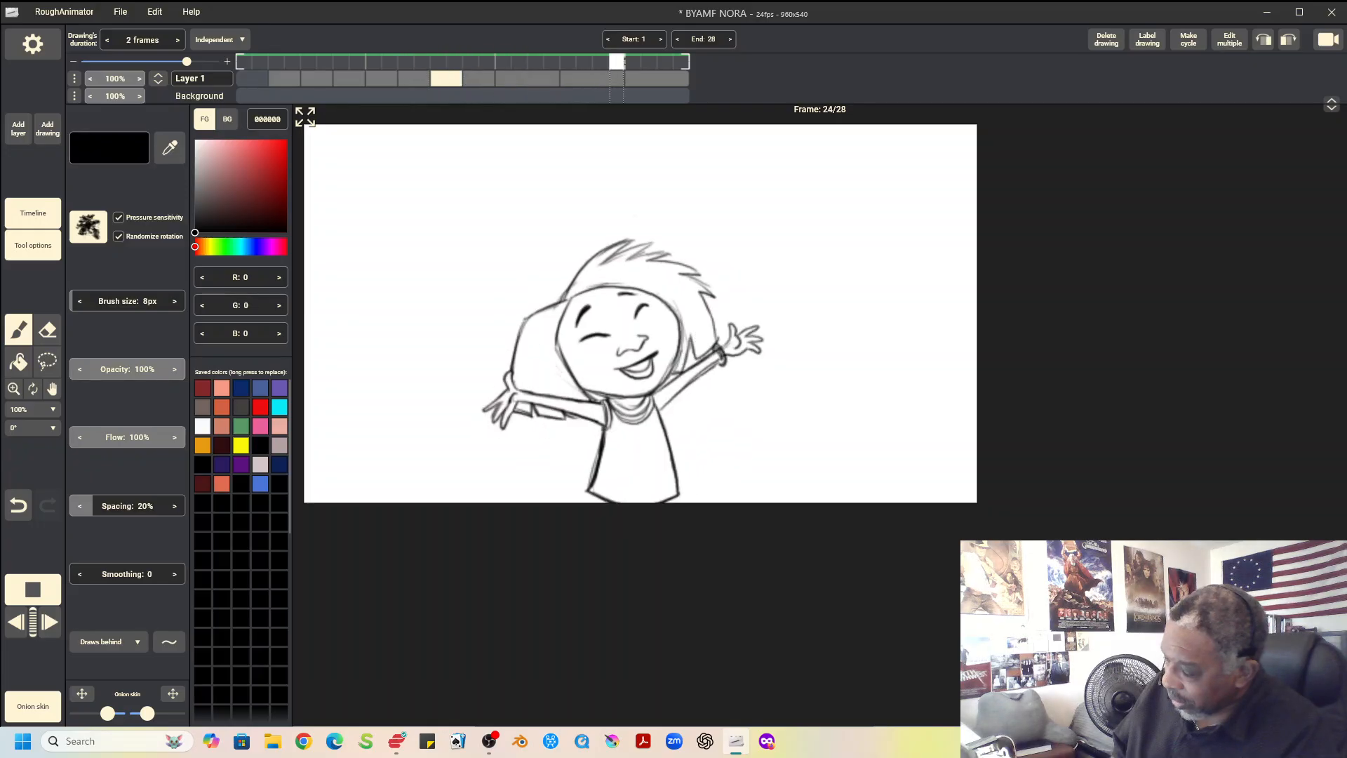
pyautogui.press('space')
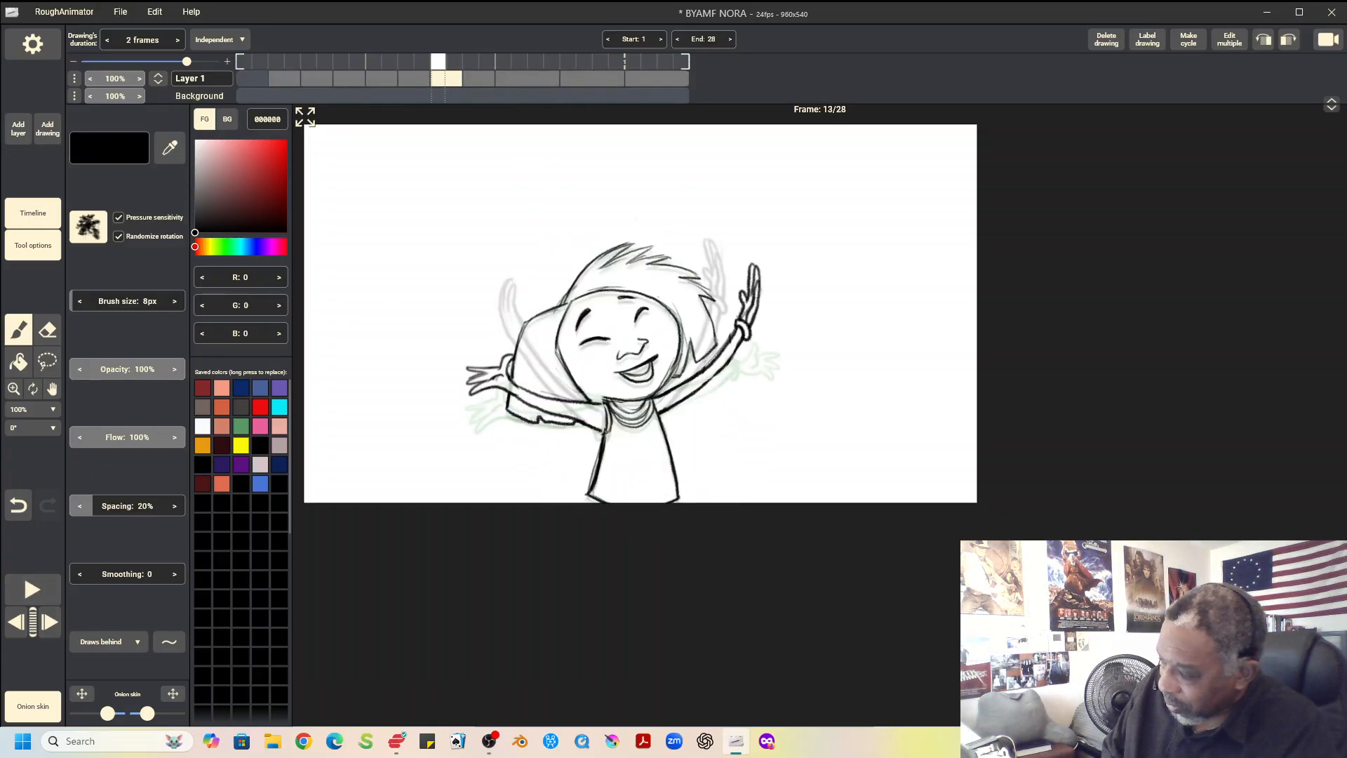
pyautogui.press('Right')
pyautogui.press('Right')
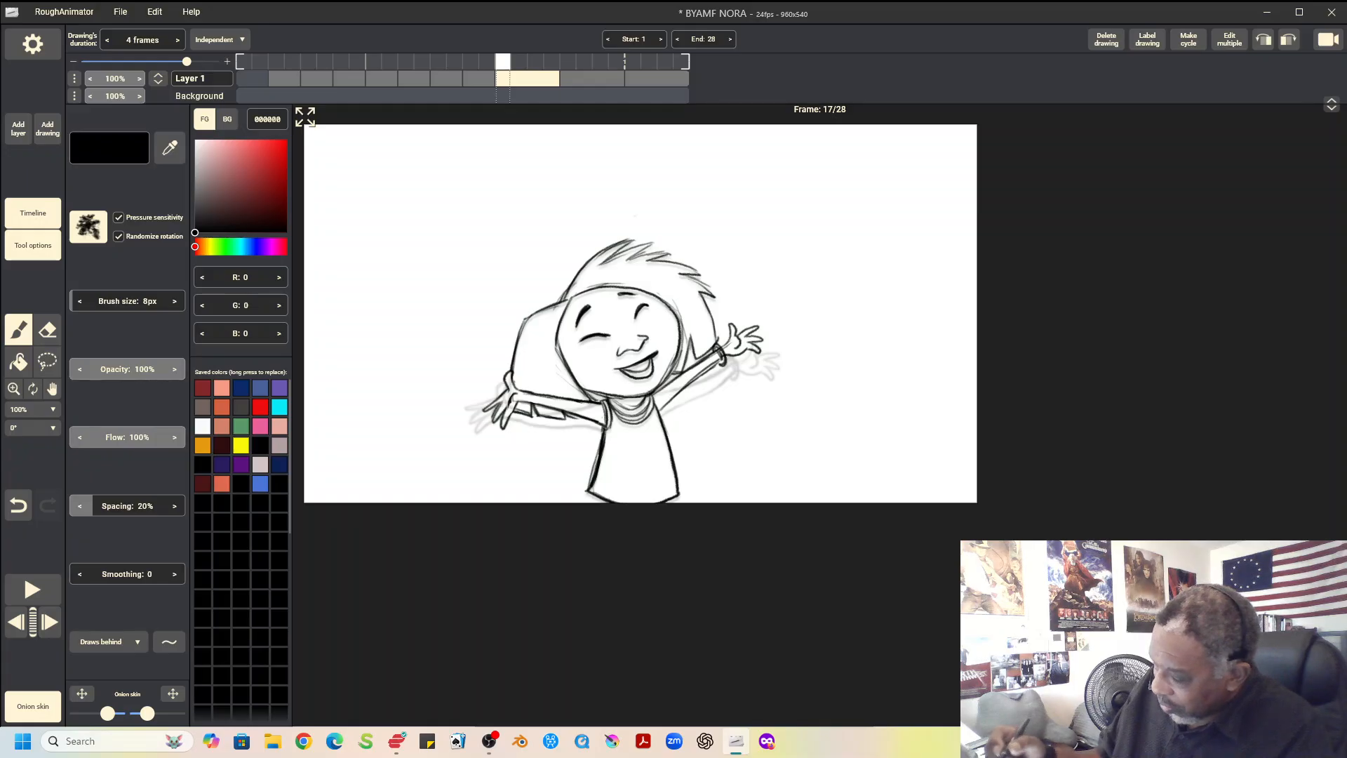
pyautogui.press('Left')
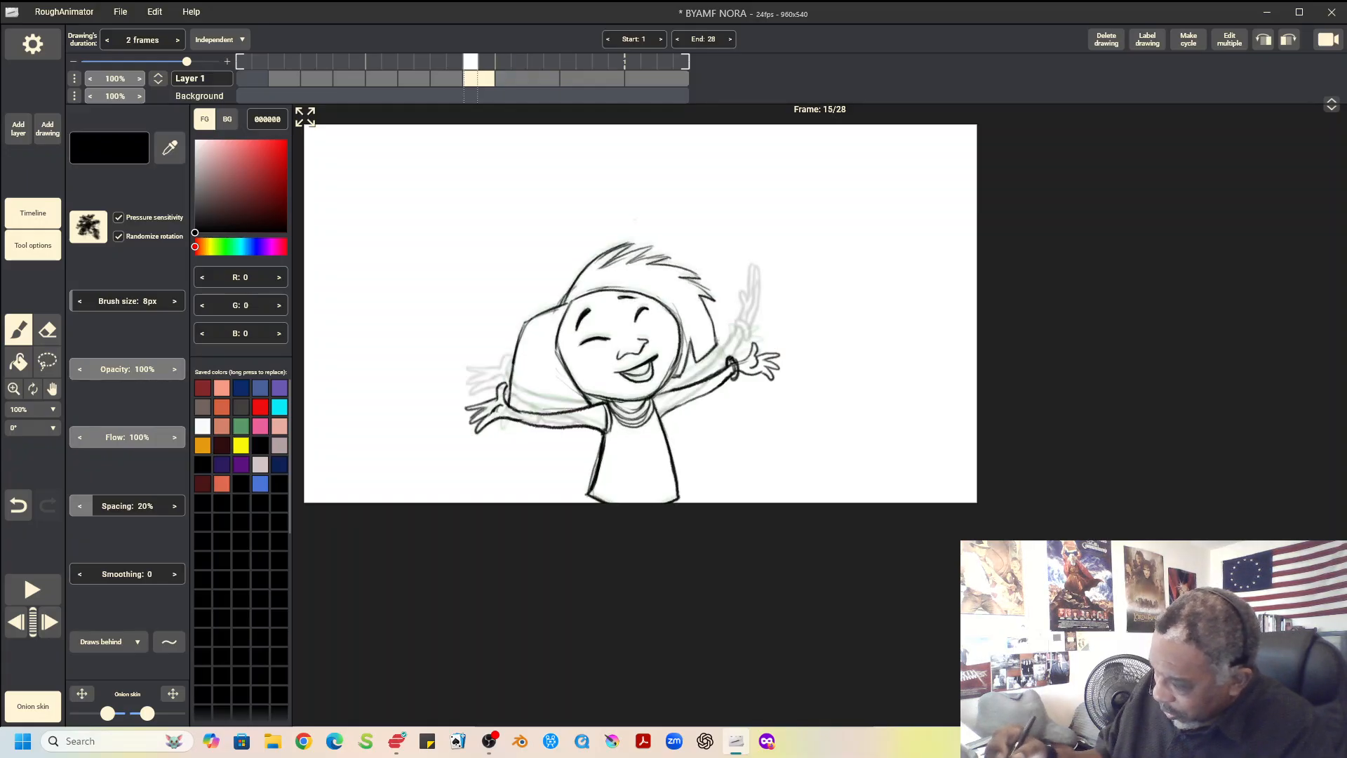
pyautogui.press('Right')
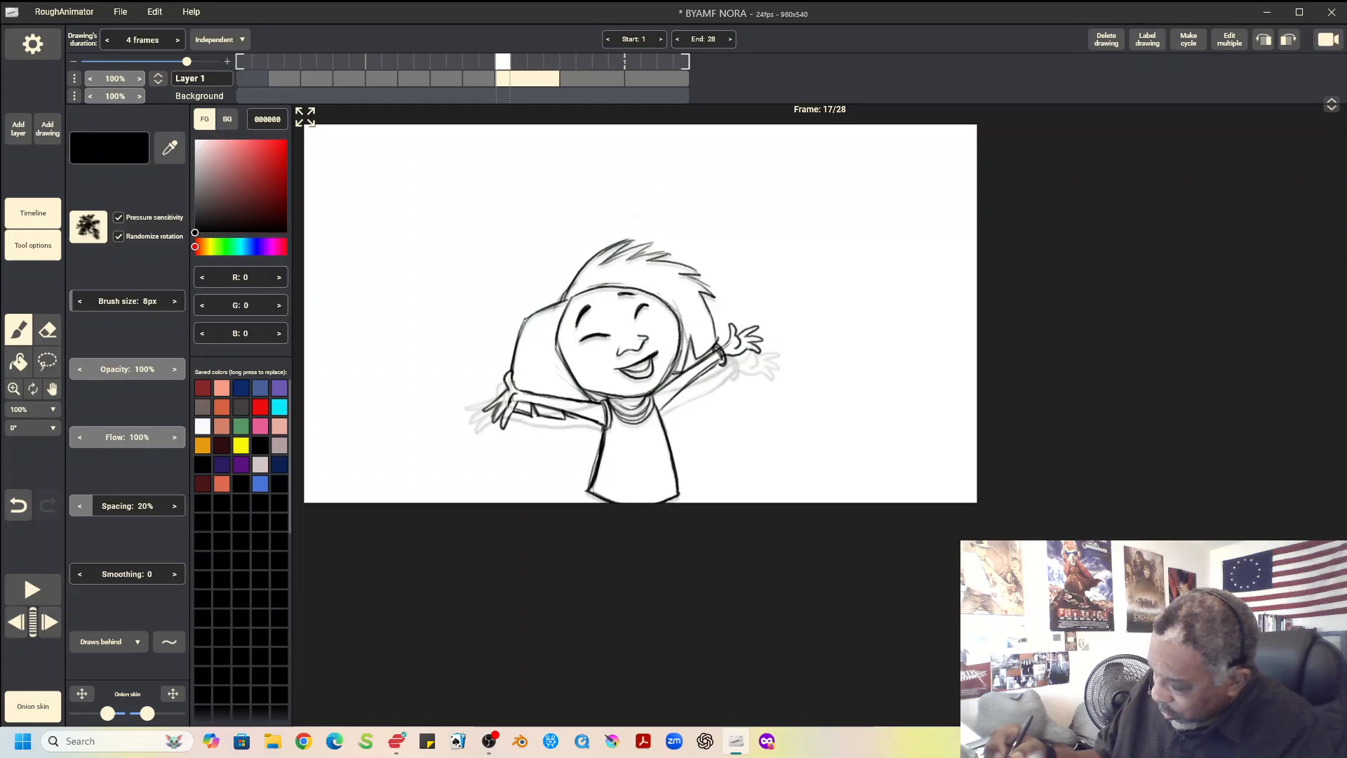
pyautogui.press('Left')
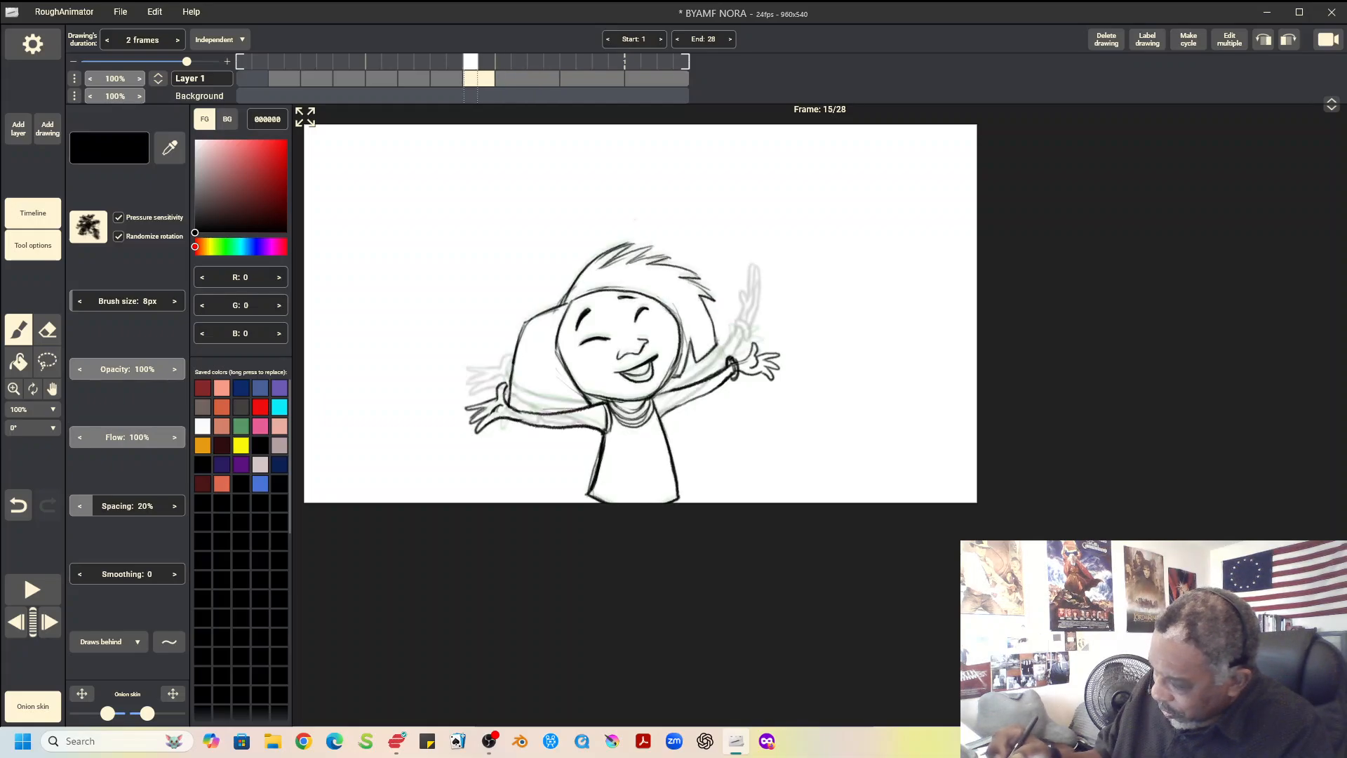
pyautogui.press('Right')
pyautogui.press('Left')
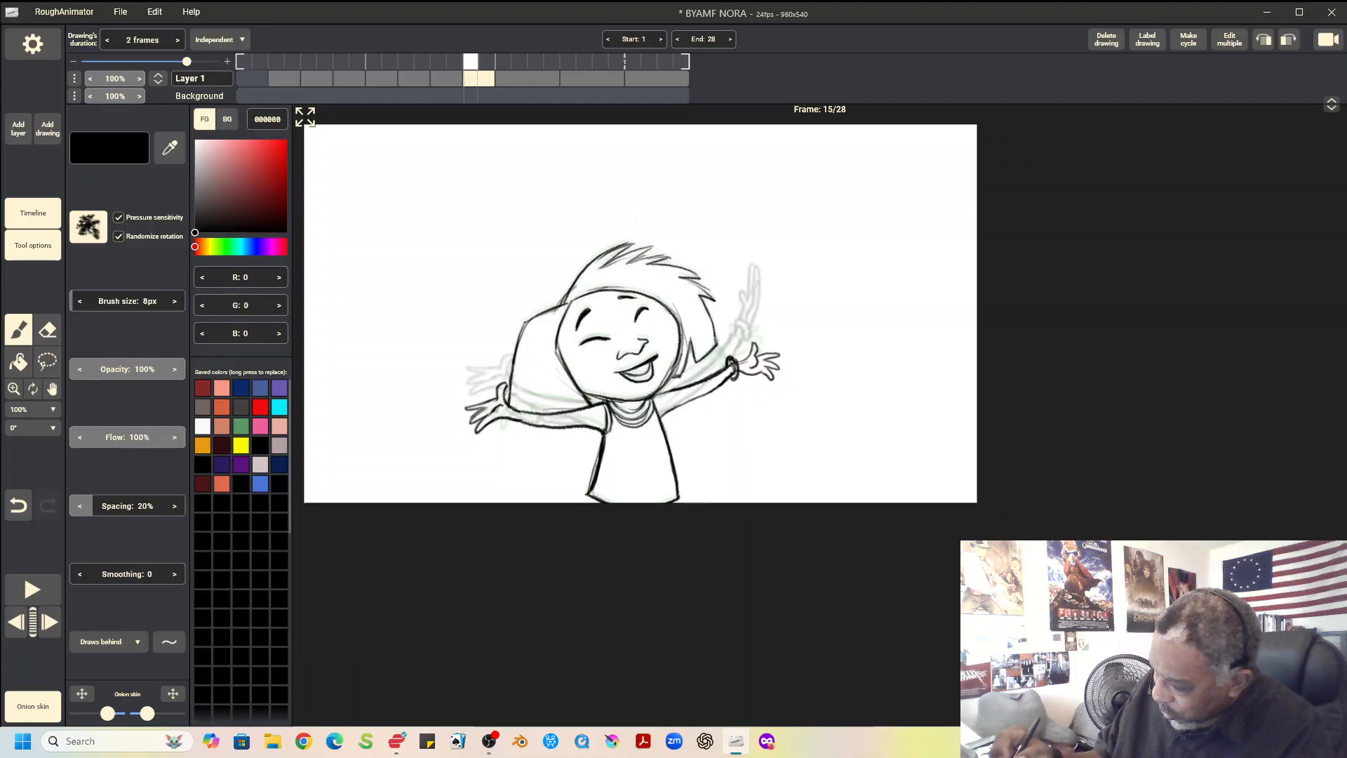
pyautogui.press('Right')
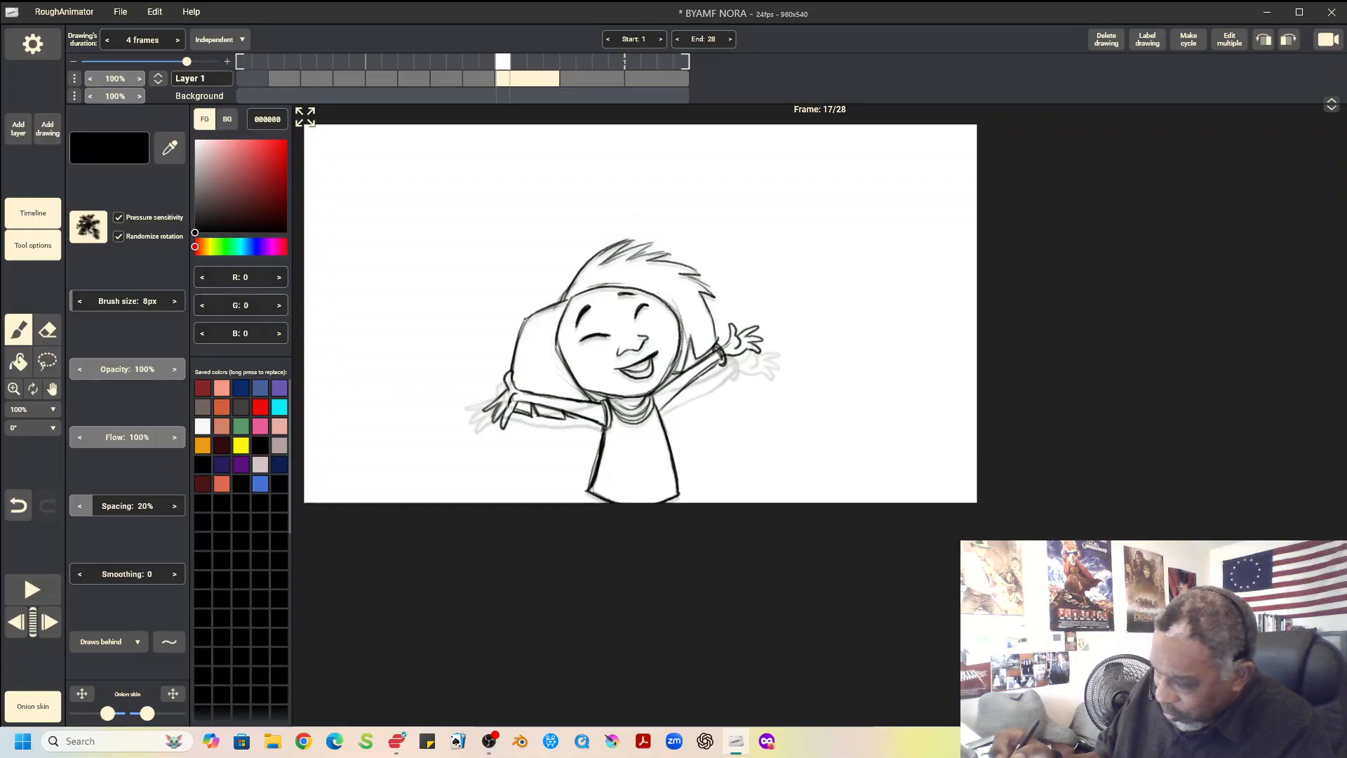
# Split the frame 17 drawing halfway with a duplicate starting at frame 19, and check the arm movement between frames 15 and 19
pyautogui.click(48, 128)
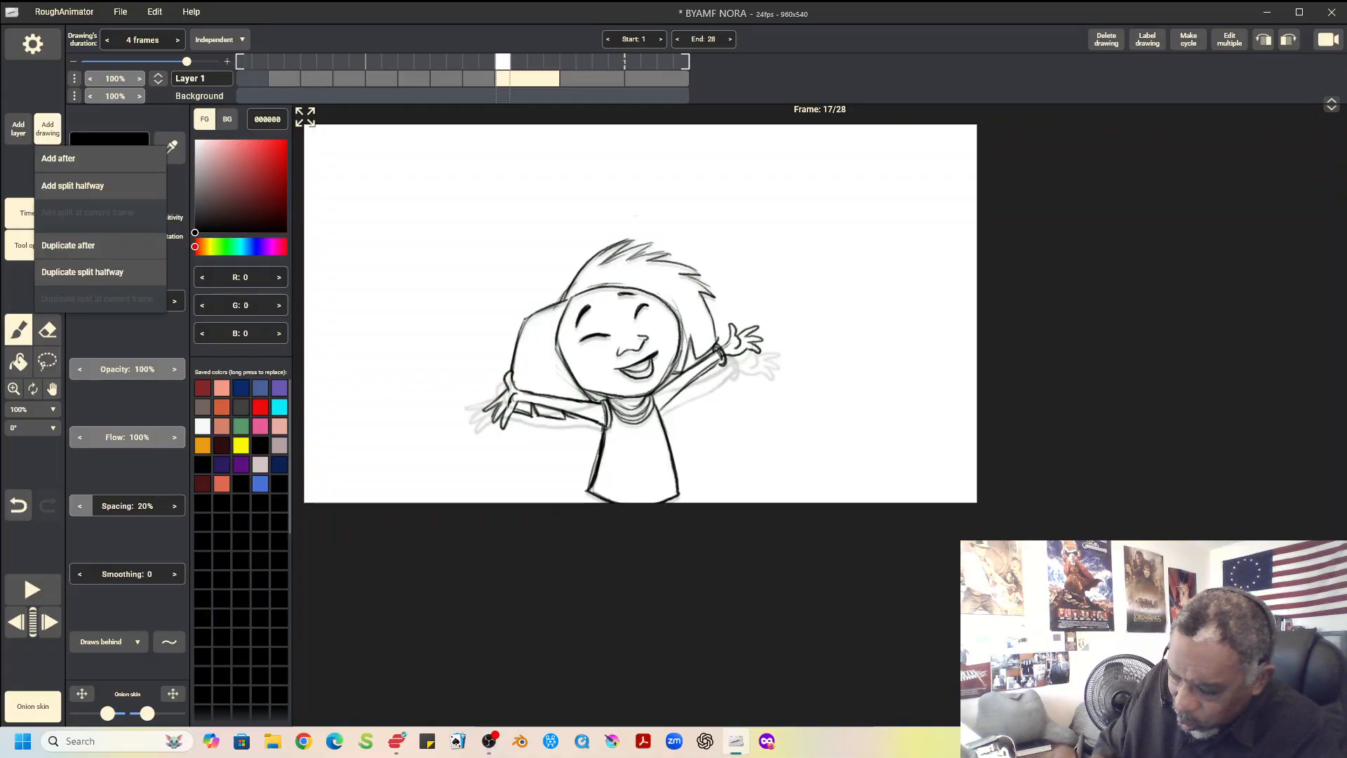
pyautogui.click(82, 271)
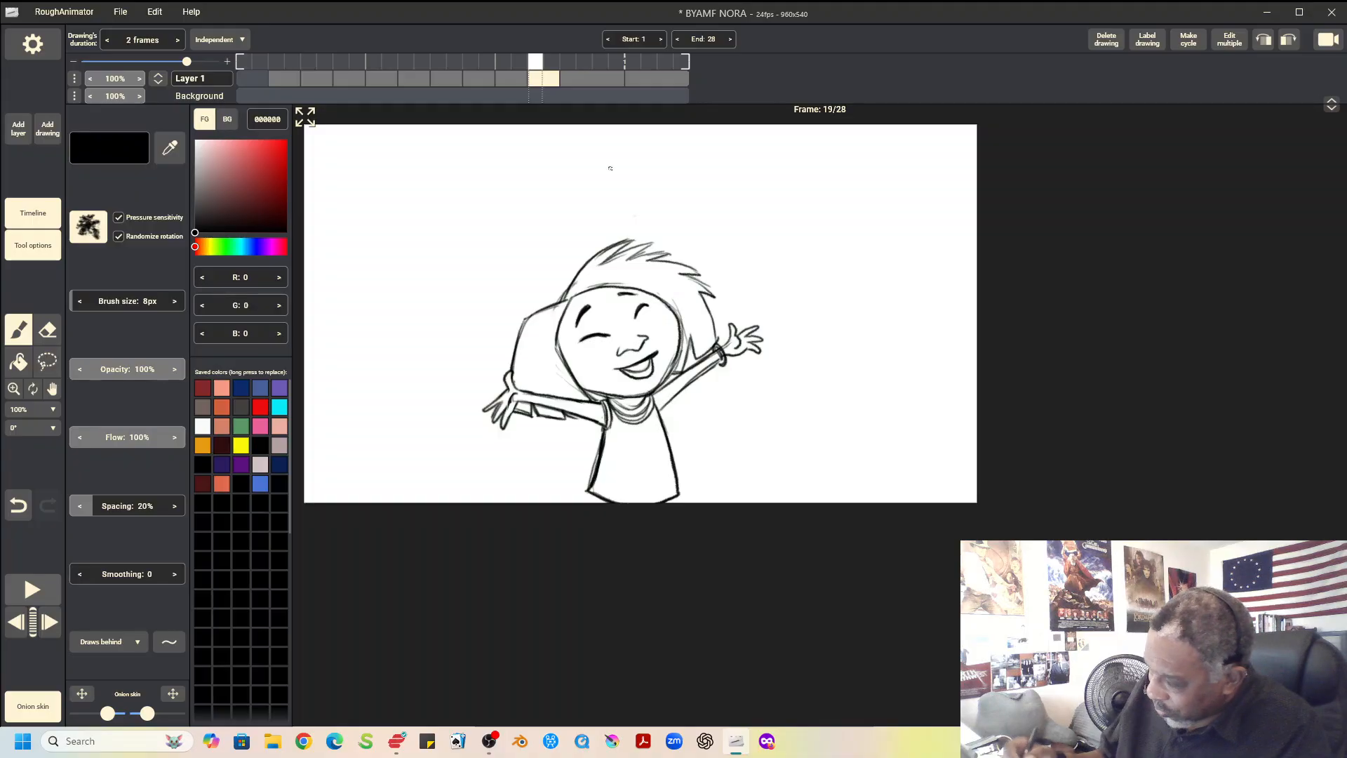
pyautogui.press('Left')
pyautogui.press('Right')
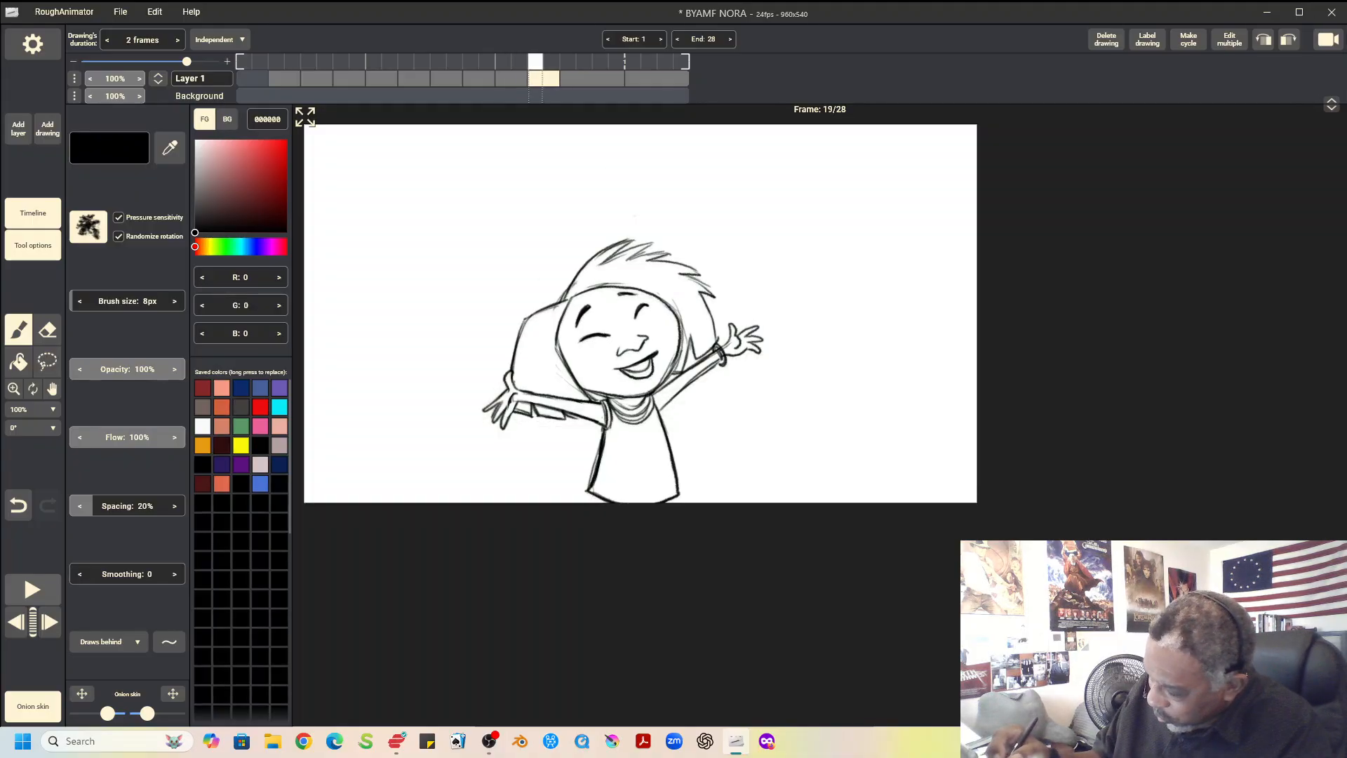
pyautogui.press('Left')
pyautogui.press('Left')
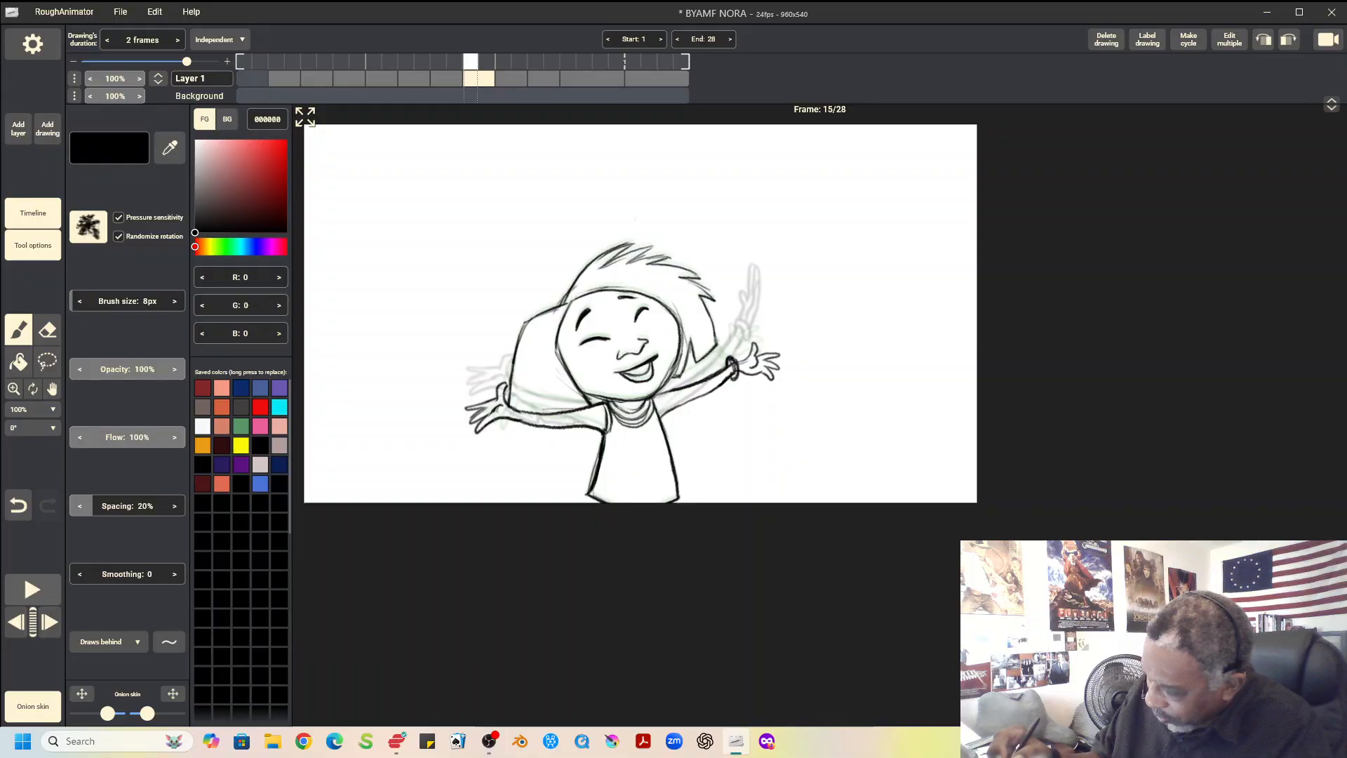
pyautogui.press('Right')
pyautogui.press('Right')
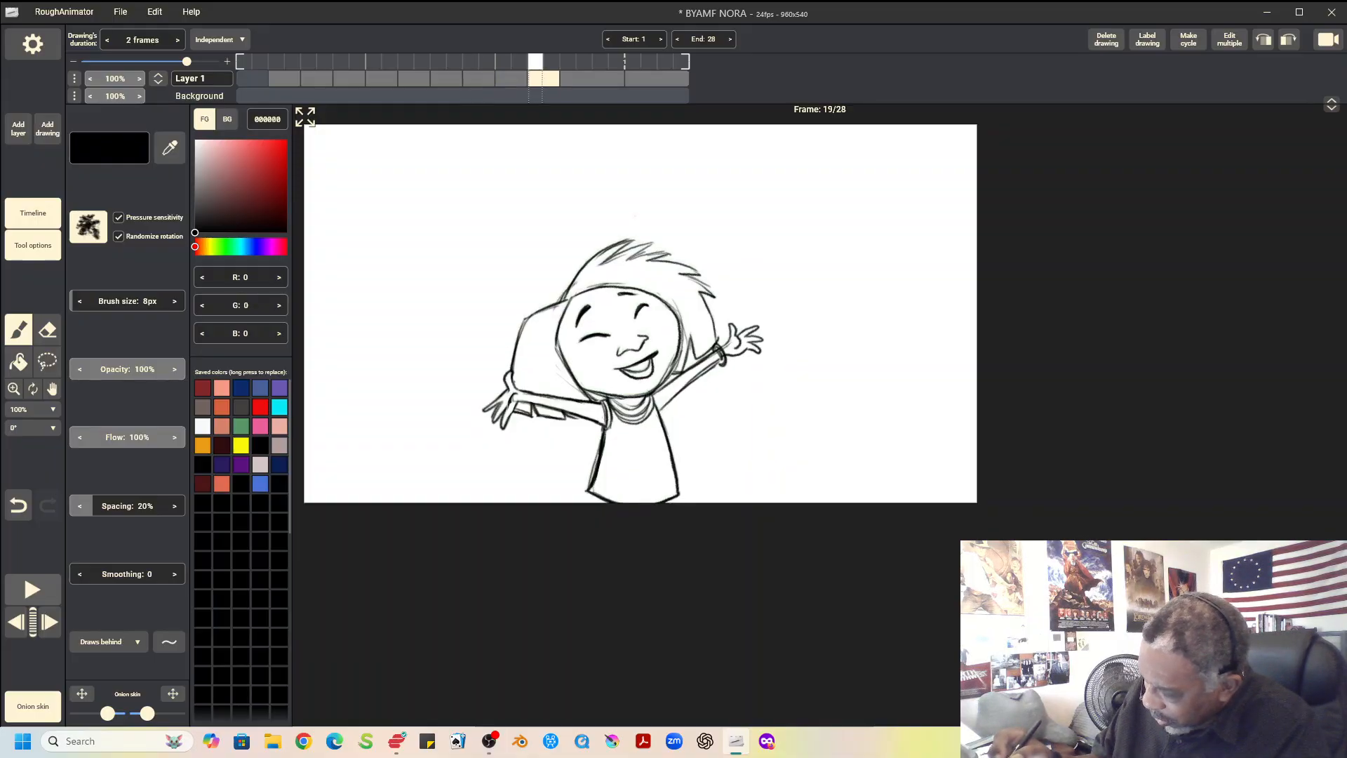
# On frame 17, erase the hair edge beneath the arm on the drawing's left side and the arm's shoulder joint with the 18 px eraser
pyautogui.press('Left')
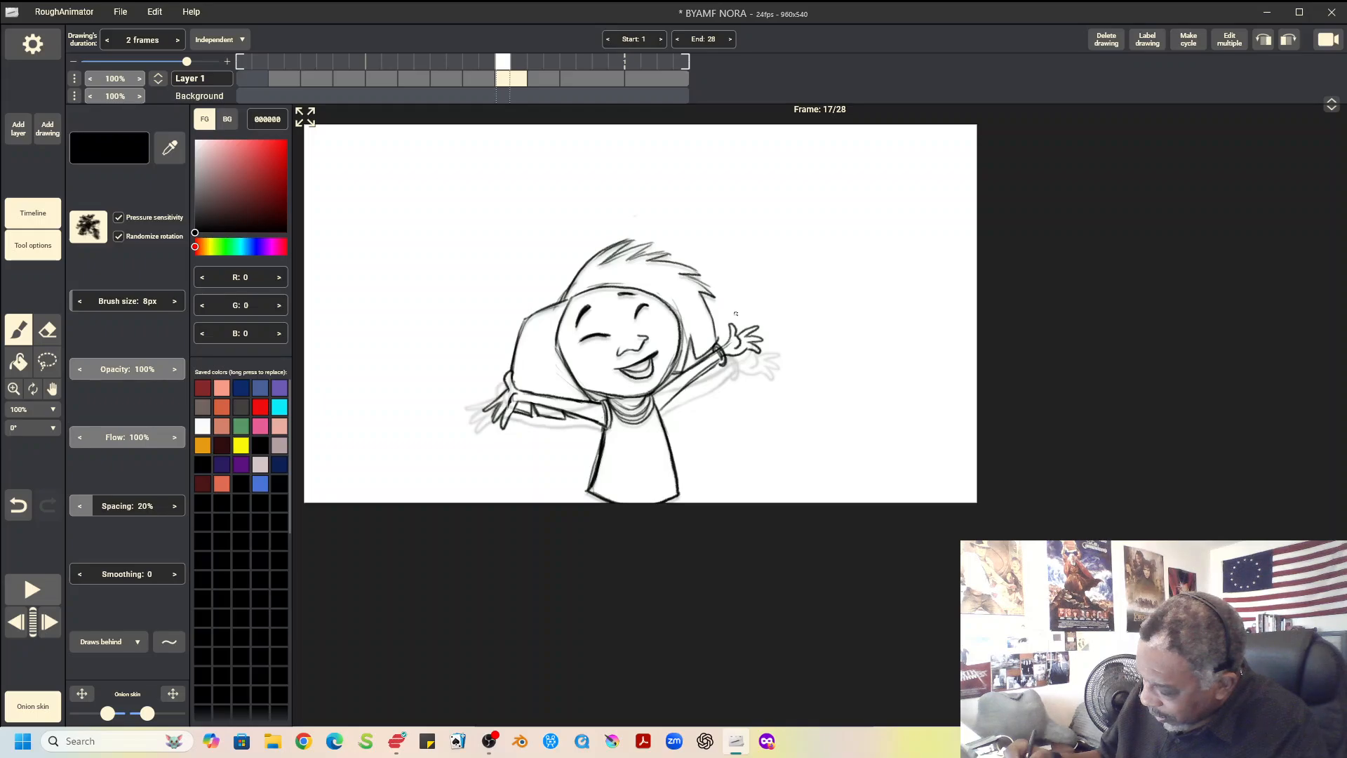
pyautogui.click(47, 330)
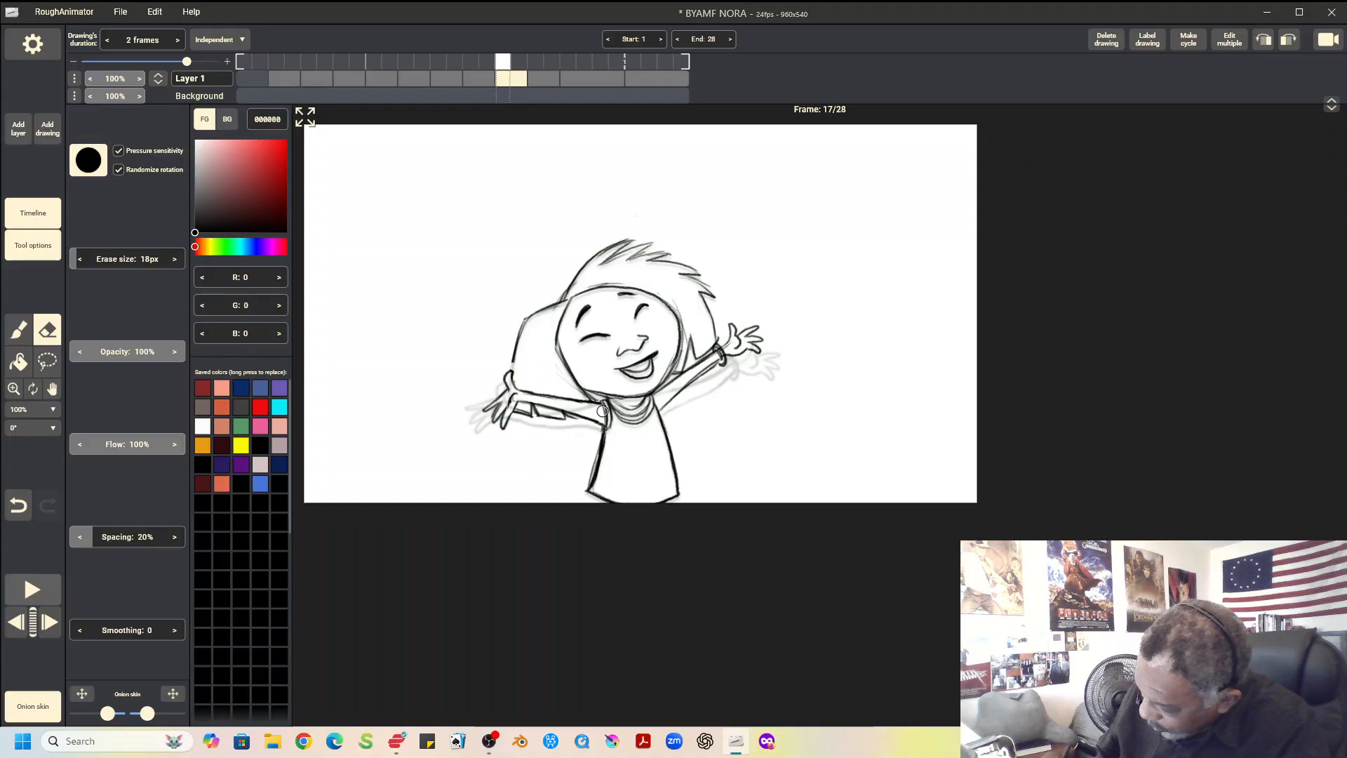
pyautogui.moveTo(596, 402)
pyautogui.mouseDown()
pyautogui.moveTo(599, 426)
pyautogui.moveTo(518, 414)
pyautogui.moveTo(572, 421)
pyautogui.moveTo(556, 416)
pyautogui.mouseUp()
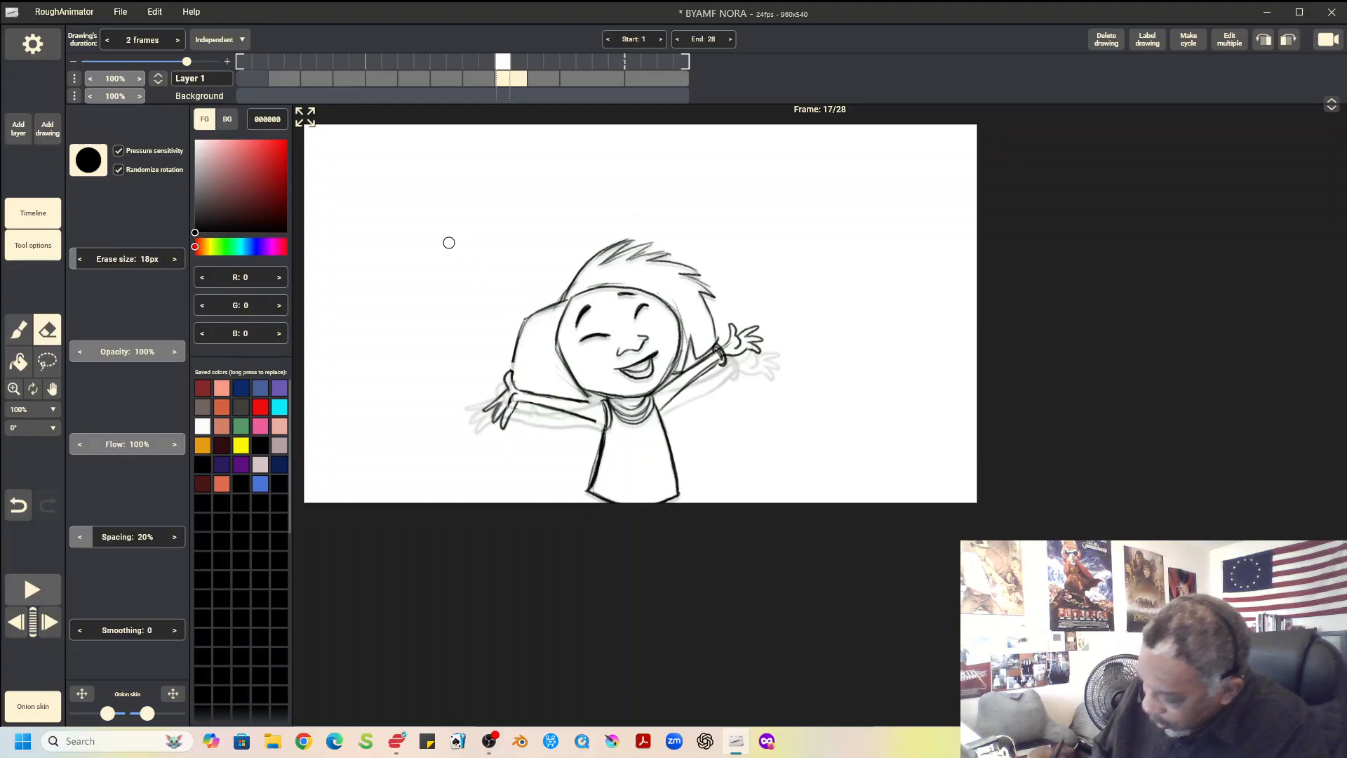
# Lasso the detached arm on frame 17, shift it by -8 px in X and 6 px in Y with rotation at 0°, and deselect it
pyautogui.click(47, 362)
pyautogui.moveTo(491, 379)
pyautogui.mouseDown()
pyautogui.moveTo(554, 456)
pyautogui.moveTo(596, 428)
pyautogui.moveTo(600, 418)
pyautogui.moveTo(516, 371)
pyautogui.moveTo(485, 379)
pyautogui.mouseUp()
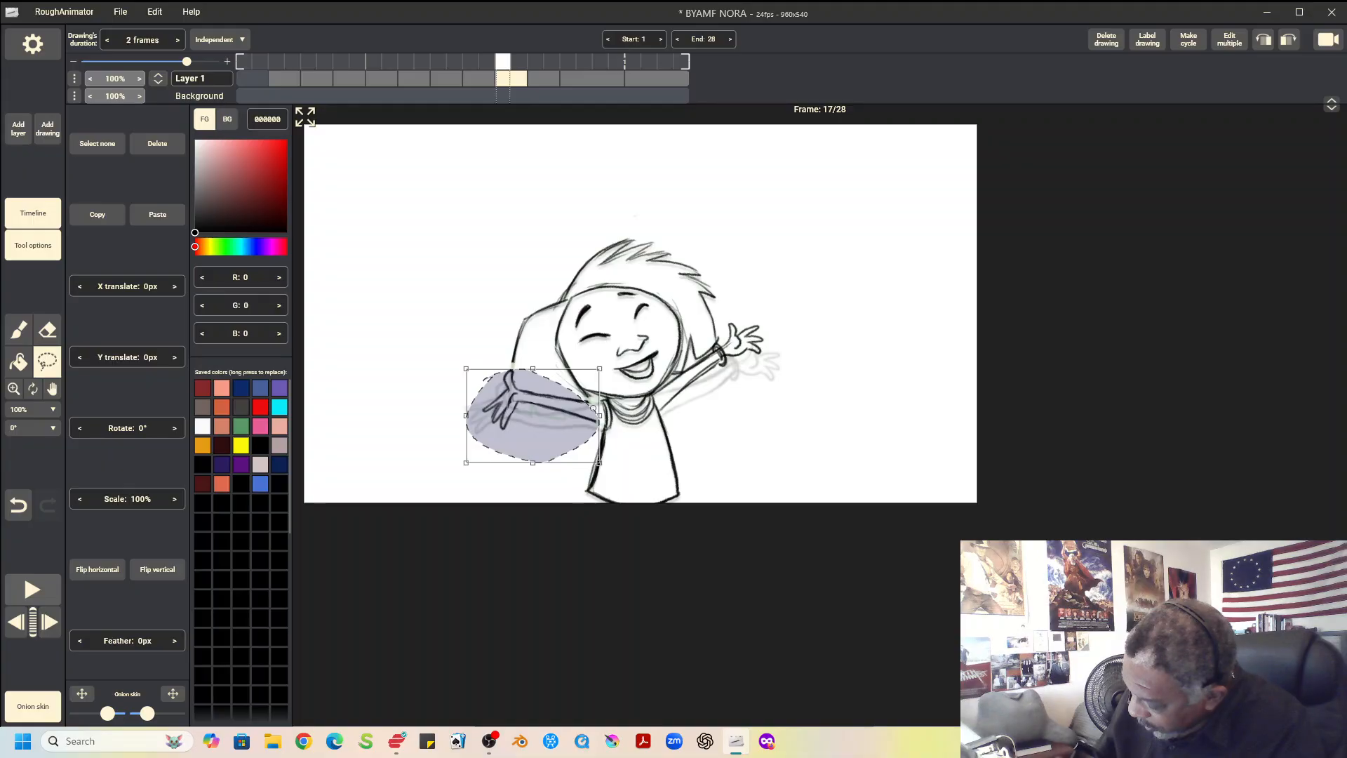
pyautogui.moveTo(449, 414)
pyautogui.mouseDown()
pyautogui.moveTo(451, 427)
pyautogui.moveTo(450, 415)
pyautogui.mouseUp()
pyautogui.moveTo(449, 425)
pyautogui.mouseDown()
pyautogui.moveTo(454, 449)
pyautogui.moveTo(449, 415)
pyautogui.mouseUp()
pyautogui.moveTo(593, 408); pyautogui.dragTo(587, 413)
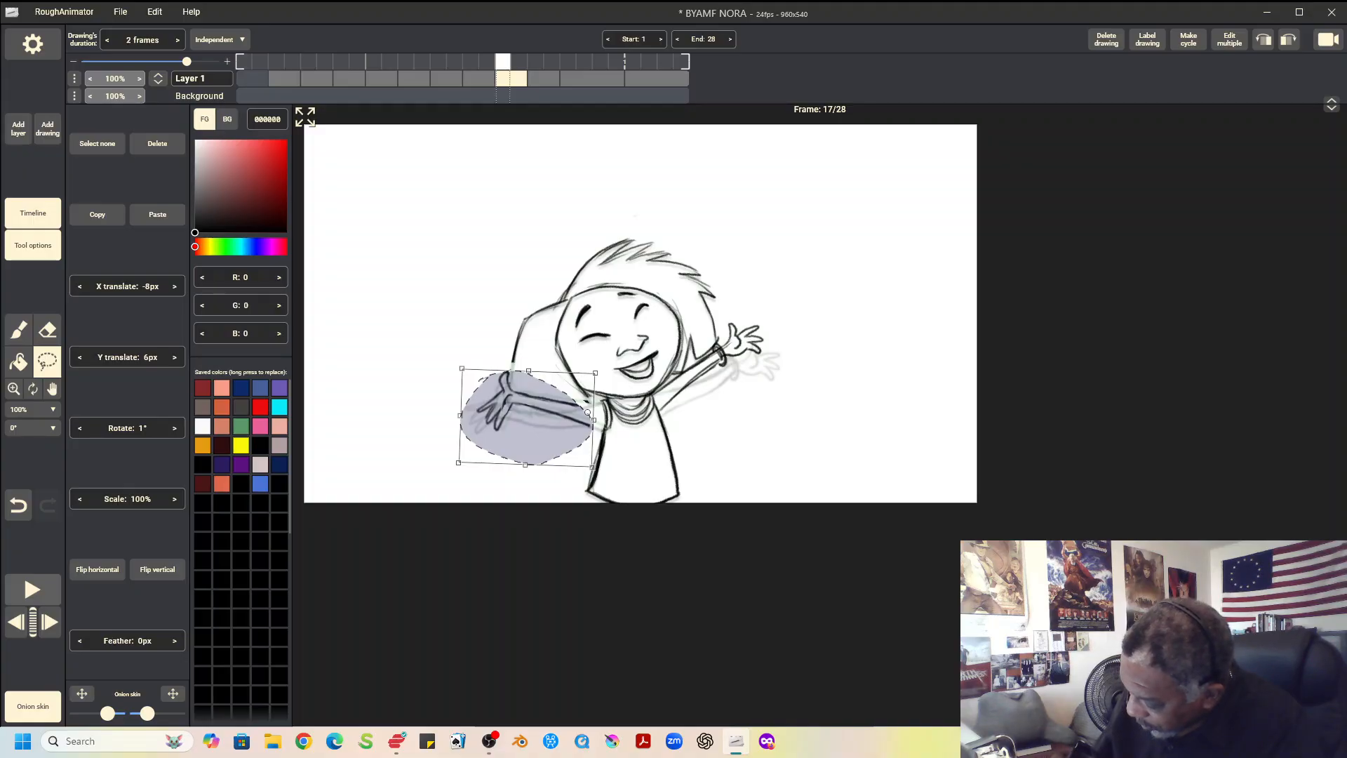
pyautogui.moveTo(588, 412); pyautogui.dragTo(588, 412)
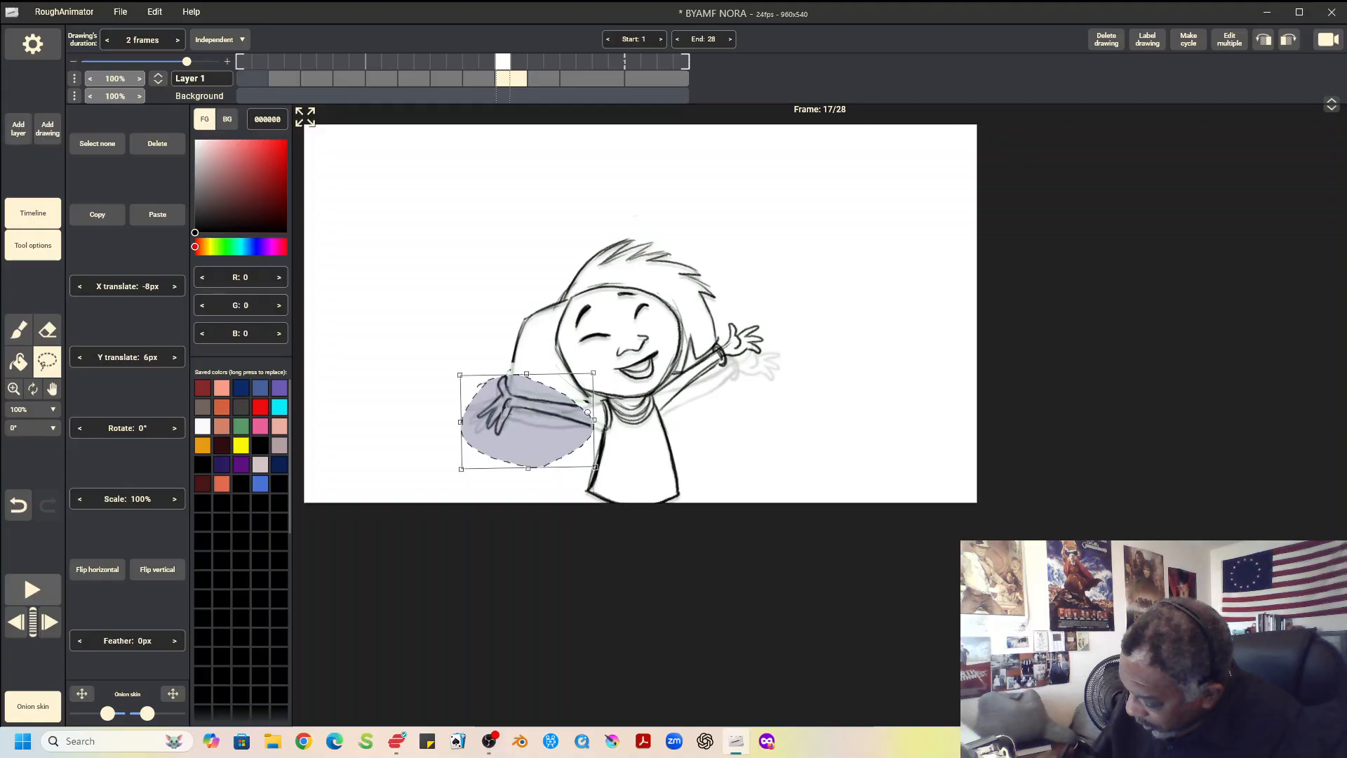
pyautogui.click(97, 144)
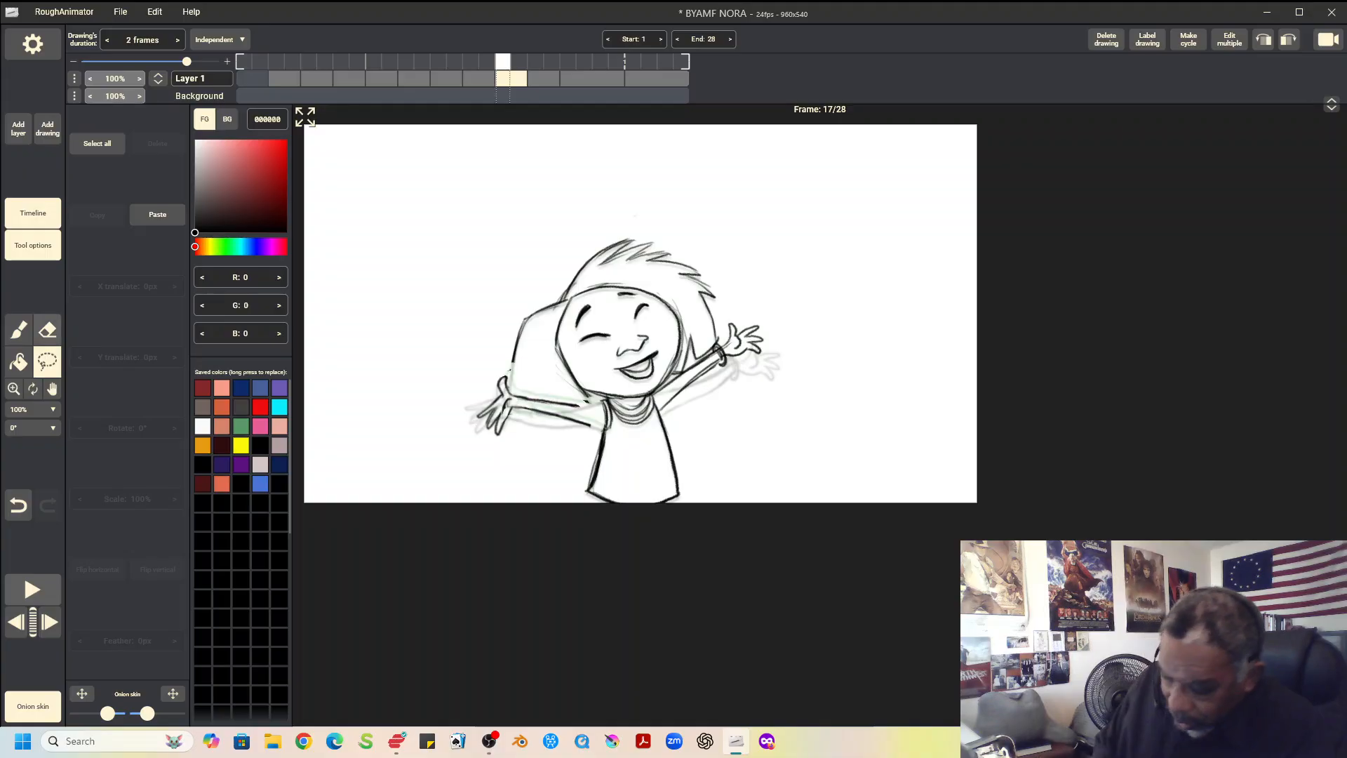
# Trim the shifted arm's inner end on frame 17, reconnect it to the shoulder with the 8 px black brush, and compare with frame 15
pyautogui.click(47, 329)
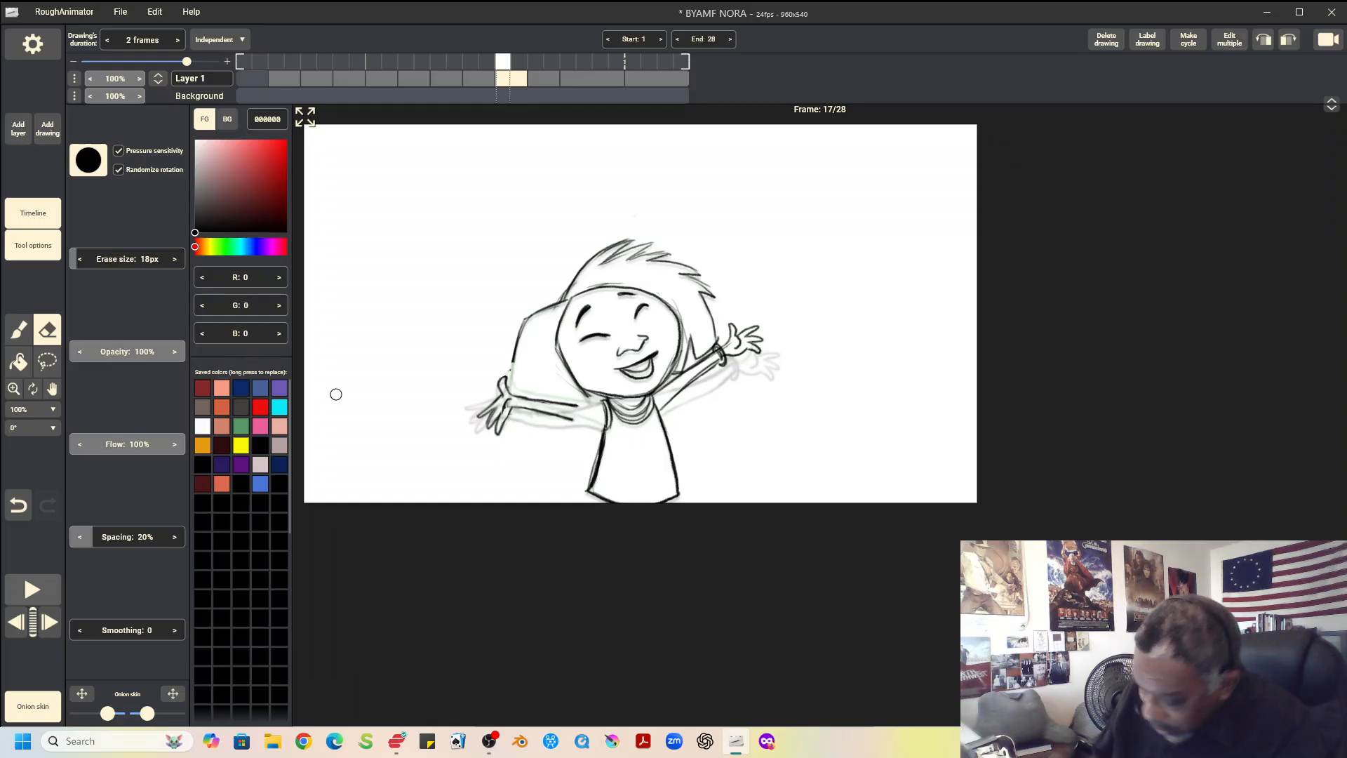
pyautogui.press('b')
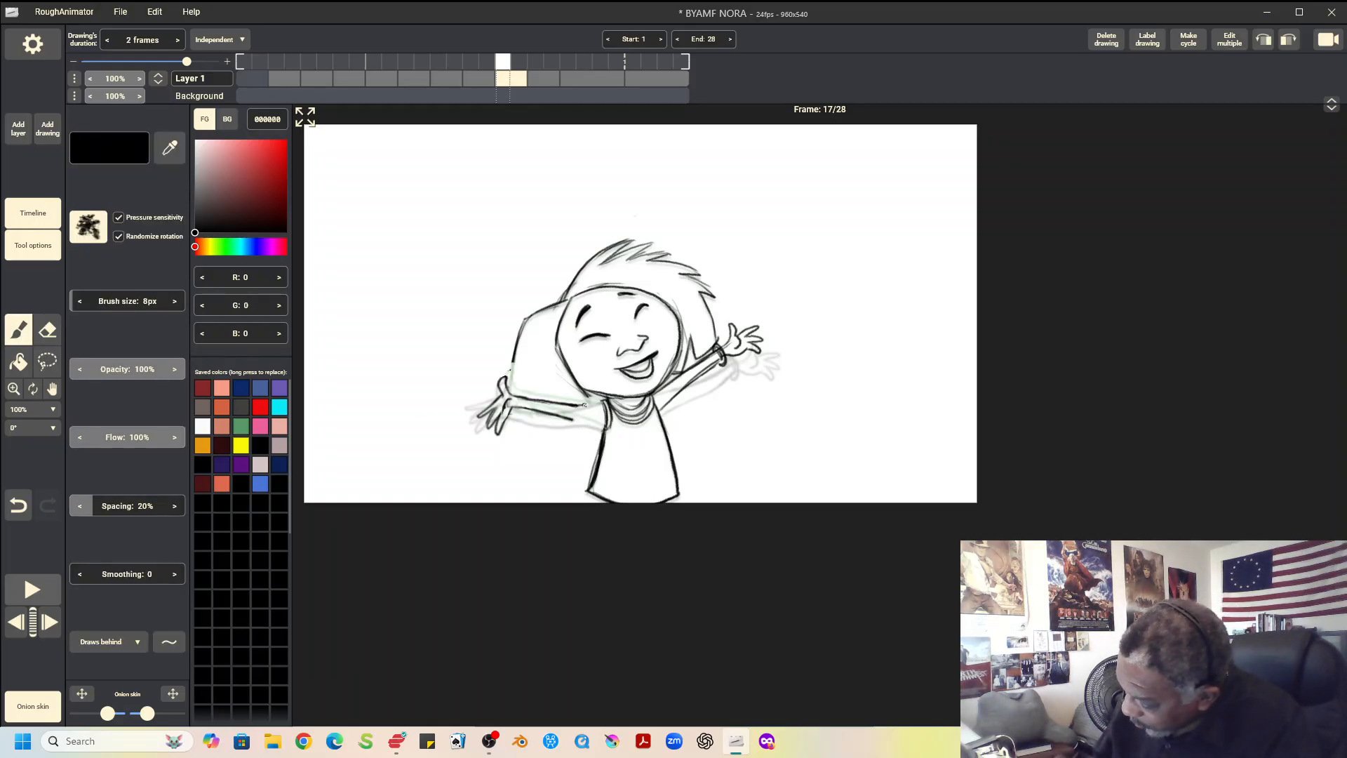
pyautogui.moveTo(585, 404); pyautogui.dragTo(598, 401)
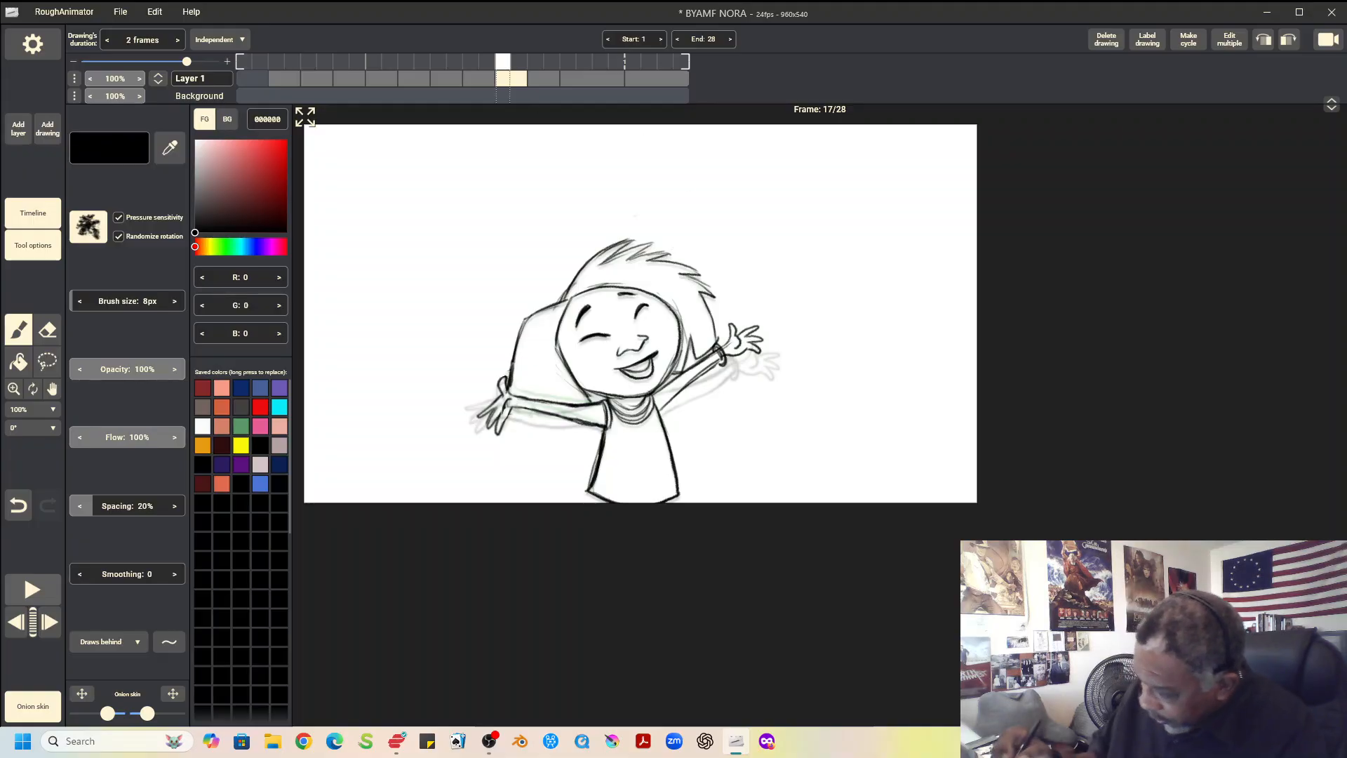
pyautogui.press('Left')
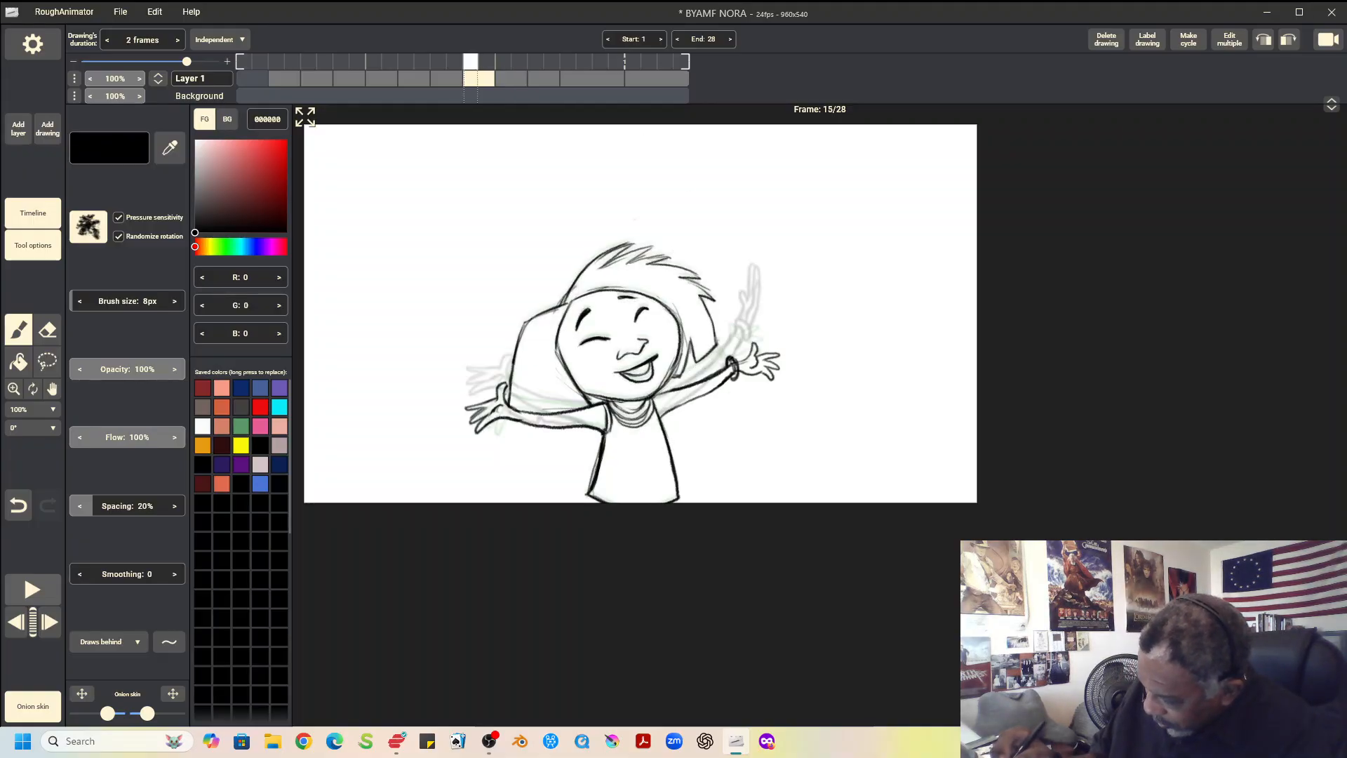
# Fill the gaps in the lower outline of the arm on the drawing's left side on frame 17, and compare it with frames 15 and 19
pyautogui.press('Right')
pyautogui.press('Right')
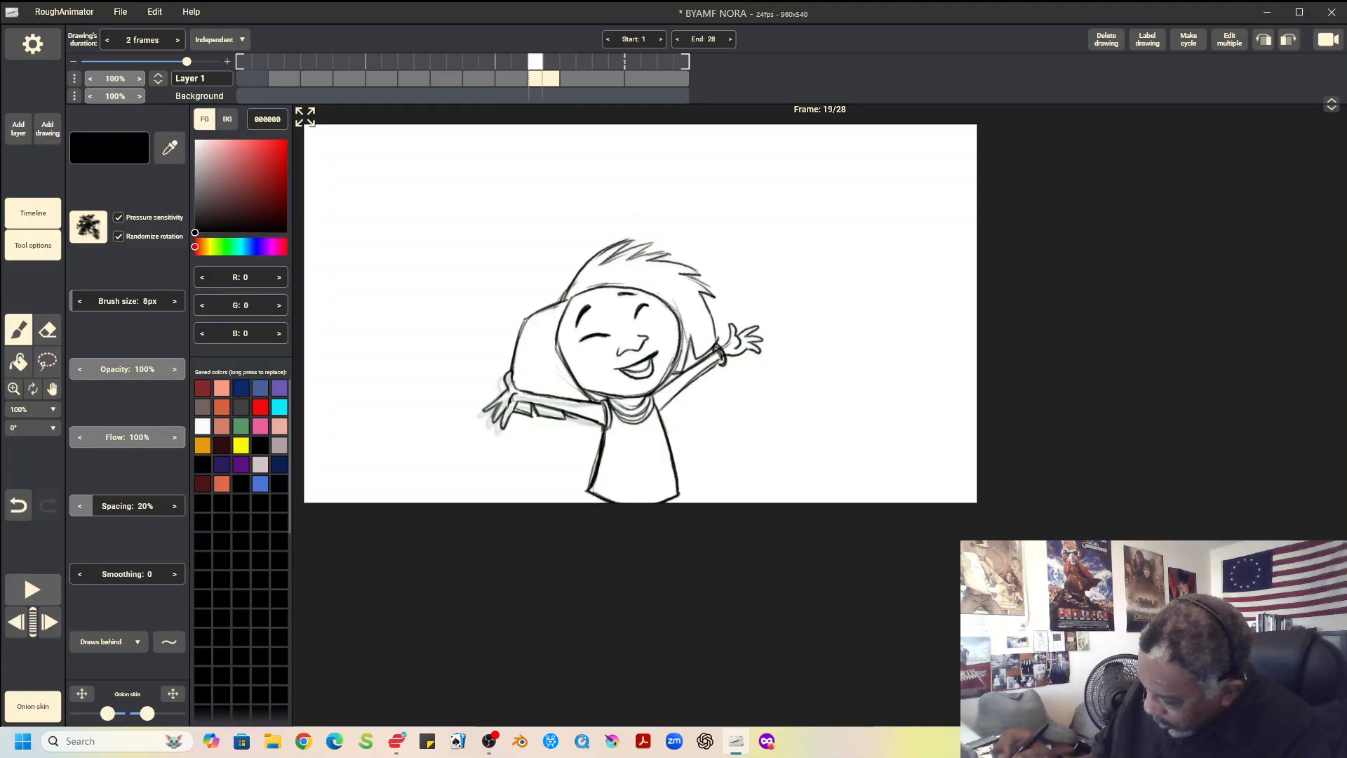
pyautogui.press('Left')
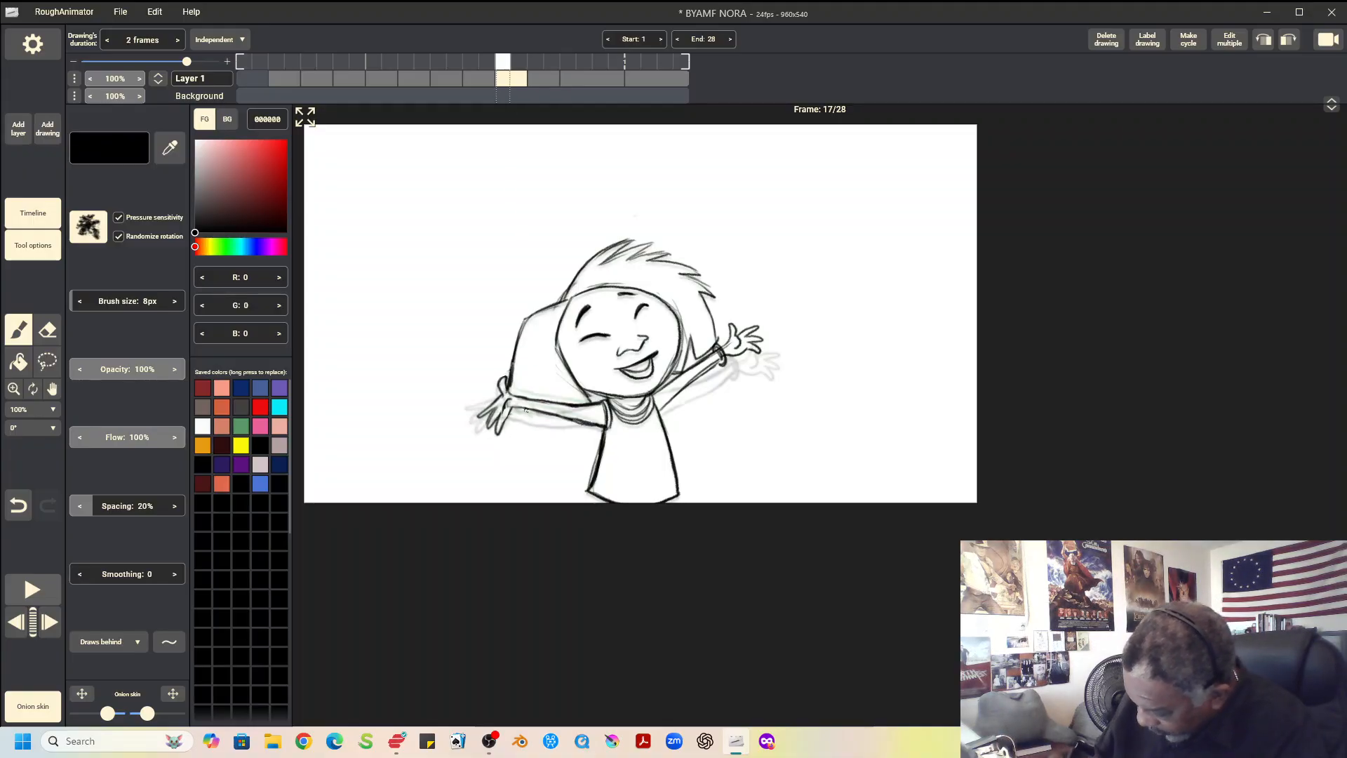
pyautogui.moveTo(509, 409); pyautogui.dragTo(525, 413)
pyautogui.moveTo(558, 416); pyautogui.dragTo(572, 419)
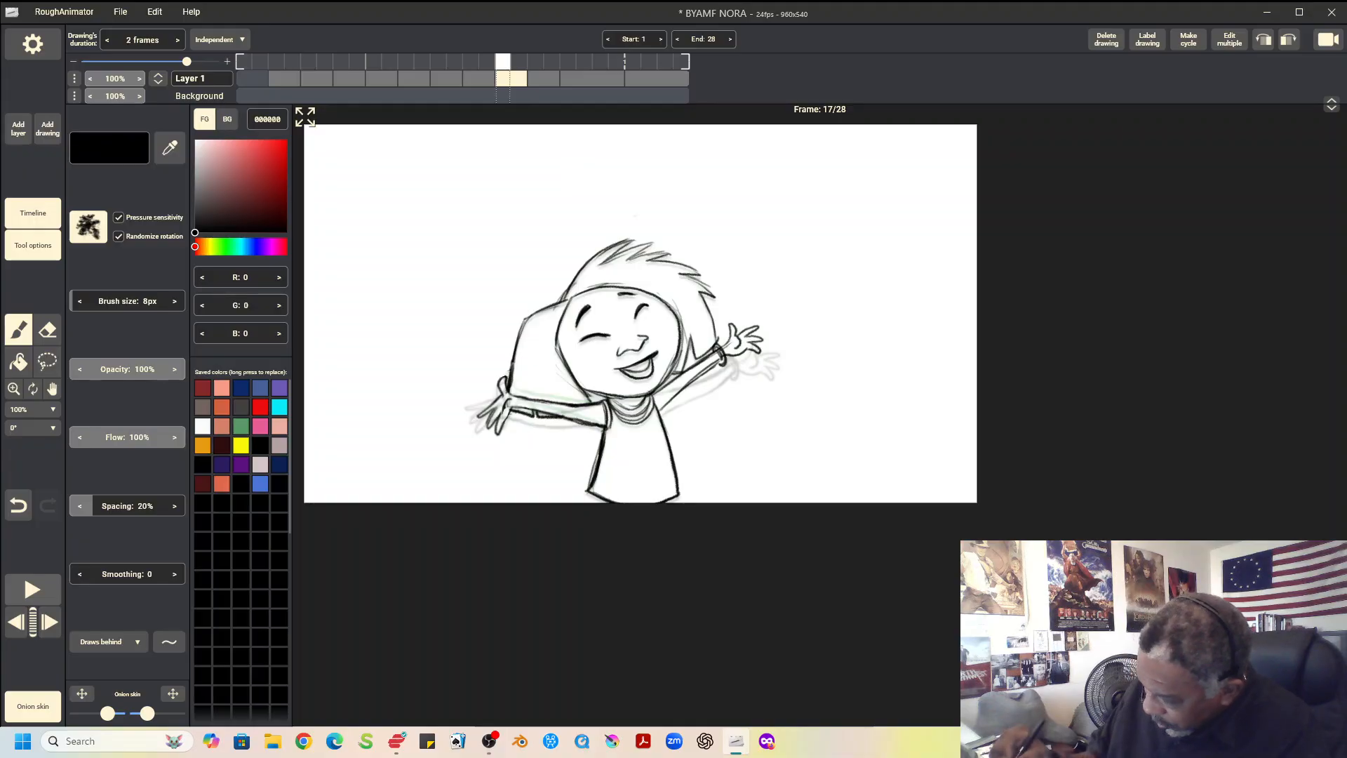
pyautogui.press('Left')
pyautogui.press('Right')
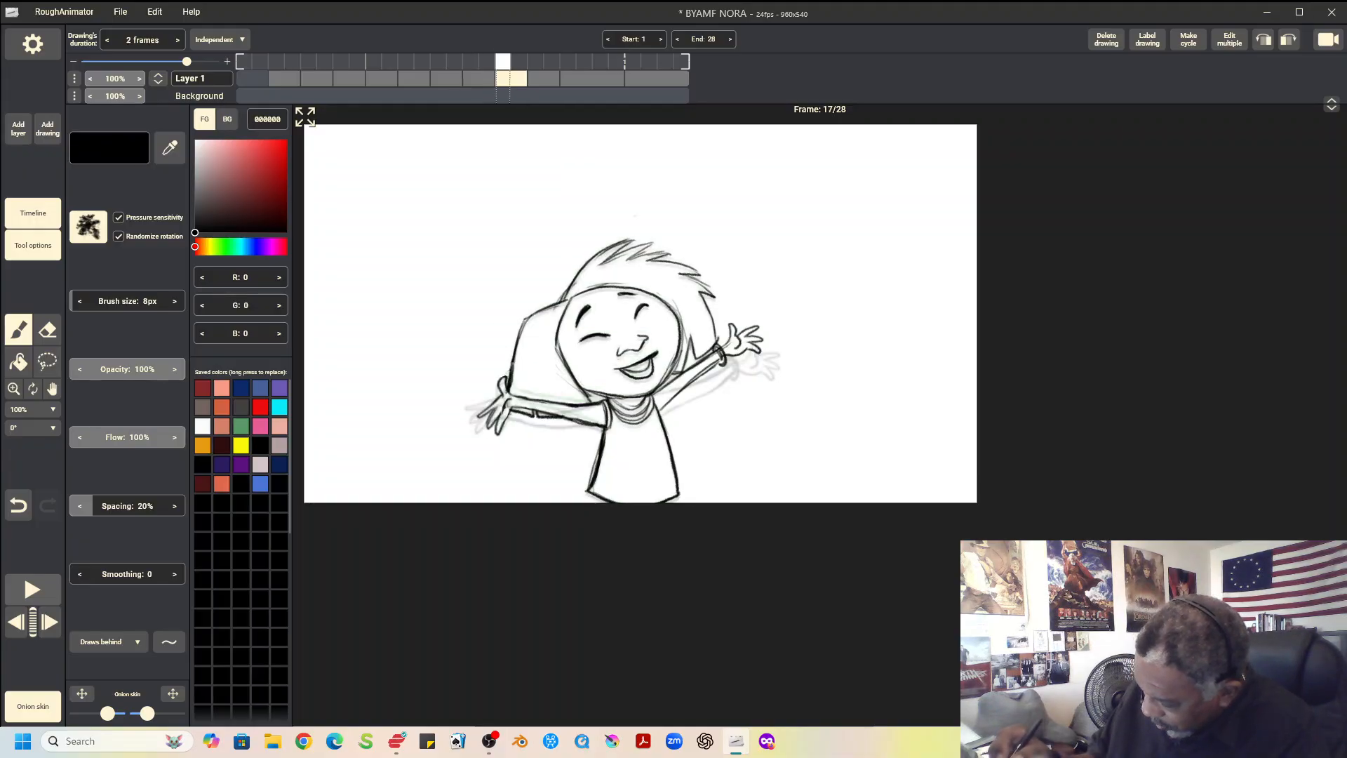
pyautogui.press('Right')
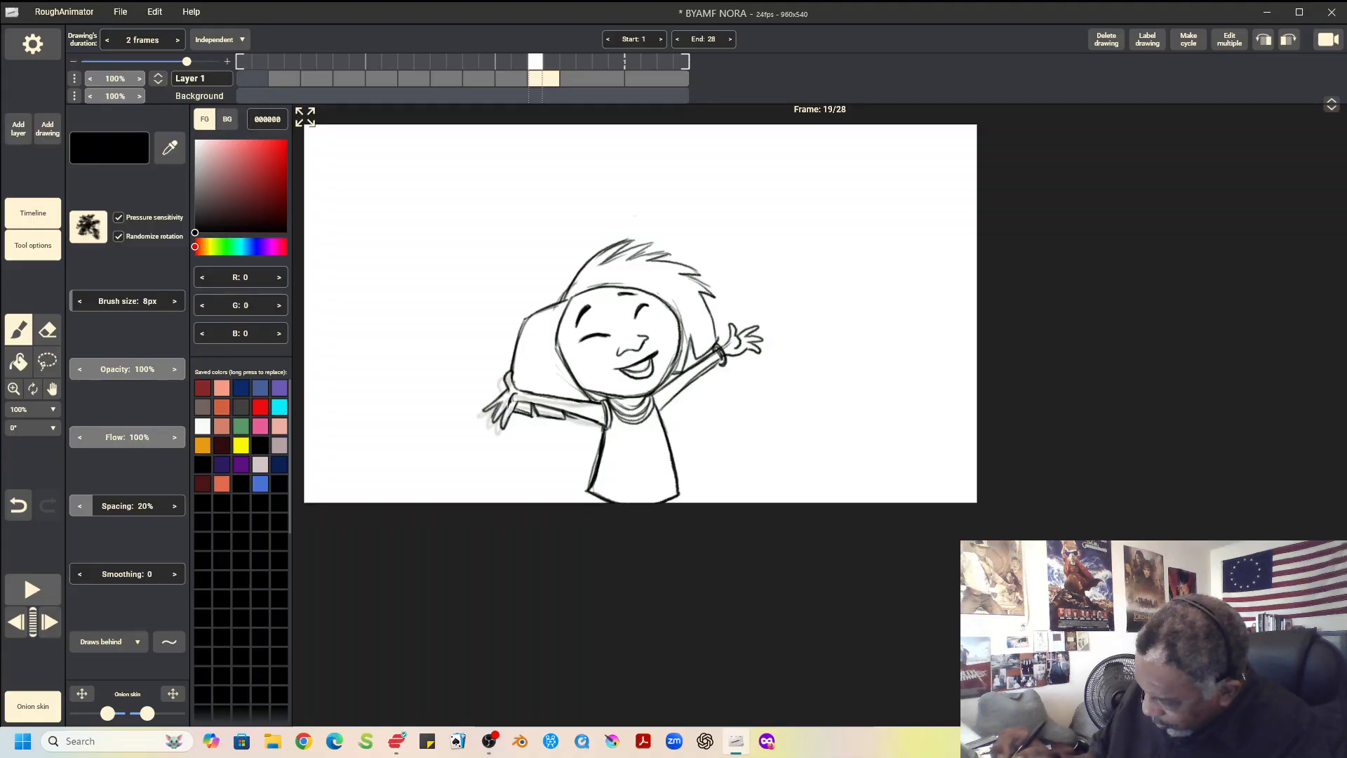
pyautogui.press('Left')
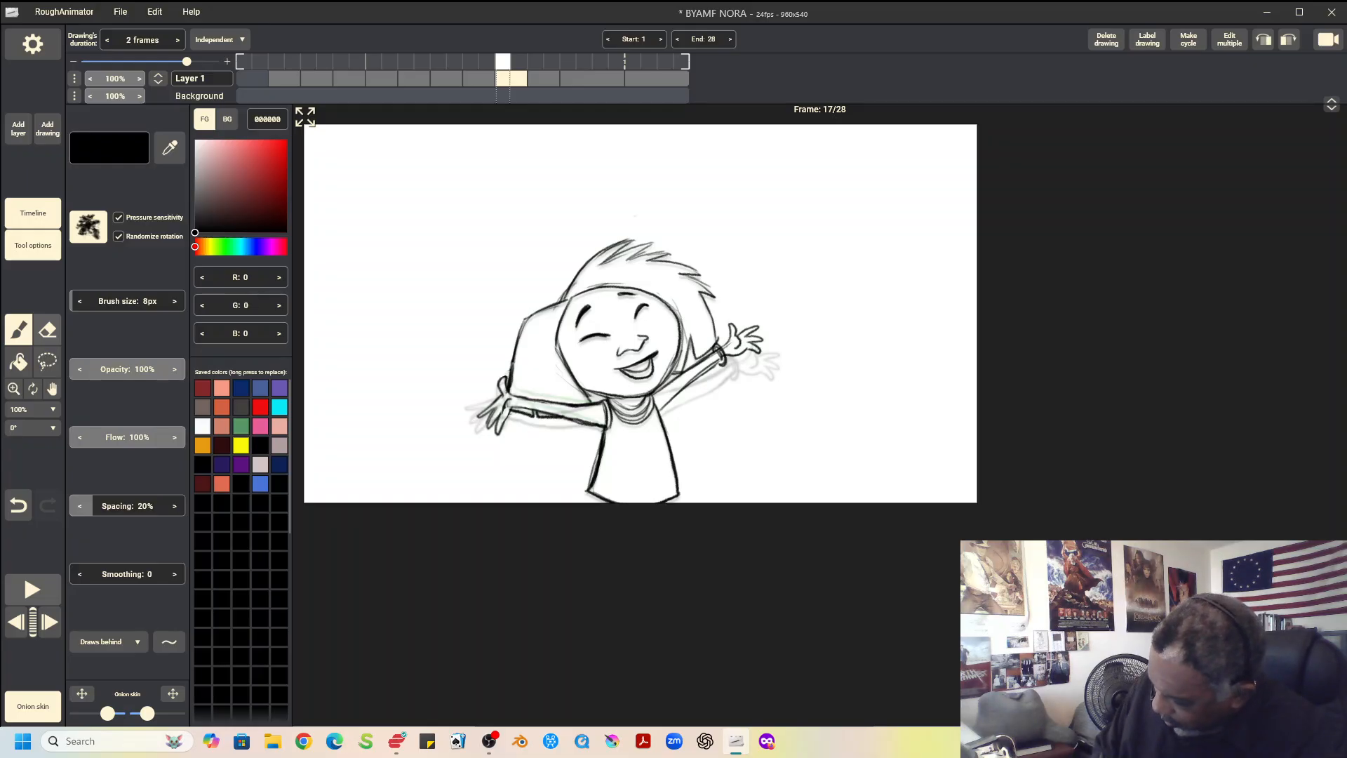
# Lasso the arm on the drawing's right side on frame 17, rotate it 5°, shift it 3 px in X and 1 px in Y, and deselect
pyautogui.press('l')
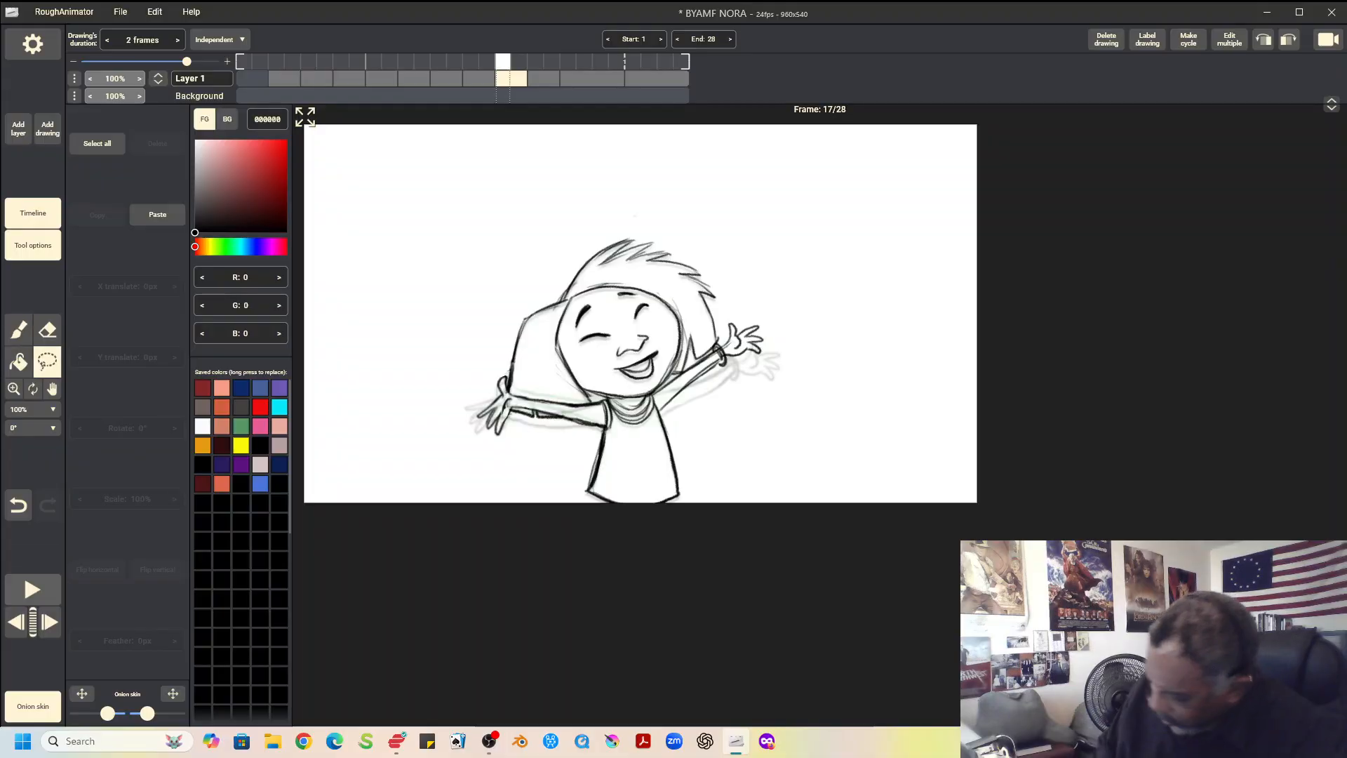
pyautogui.moveTo(739, 314)
pyautogui.mouseDown()
pyautogui.moveTo(705, 349)
pyautogui.moveTo(681, 419)
pyautogui.moveTo(768, 351)
pyautogui.moveTo(755, 308)
pyautogui.moveTo(739, 314)
pyautogui.mouseUp()
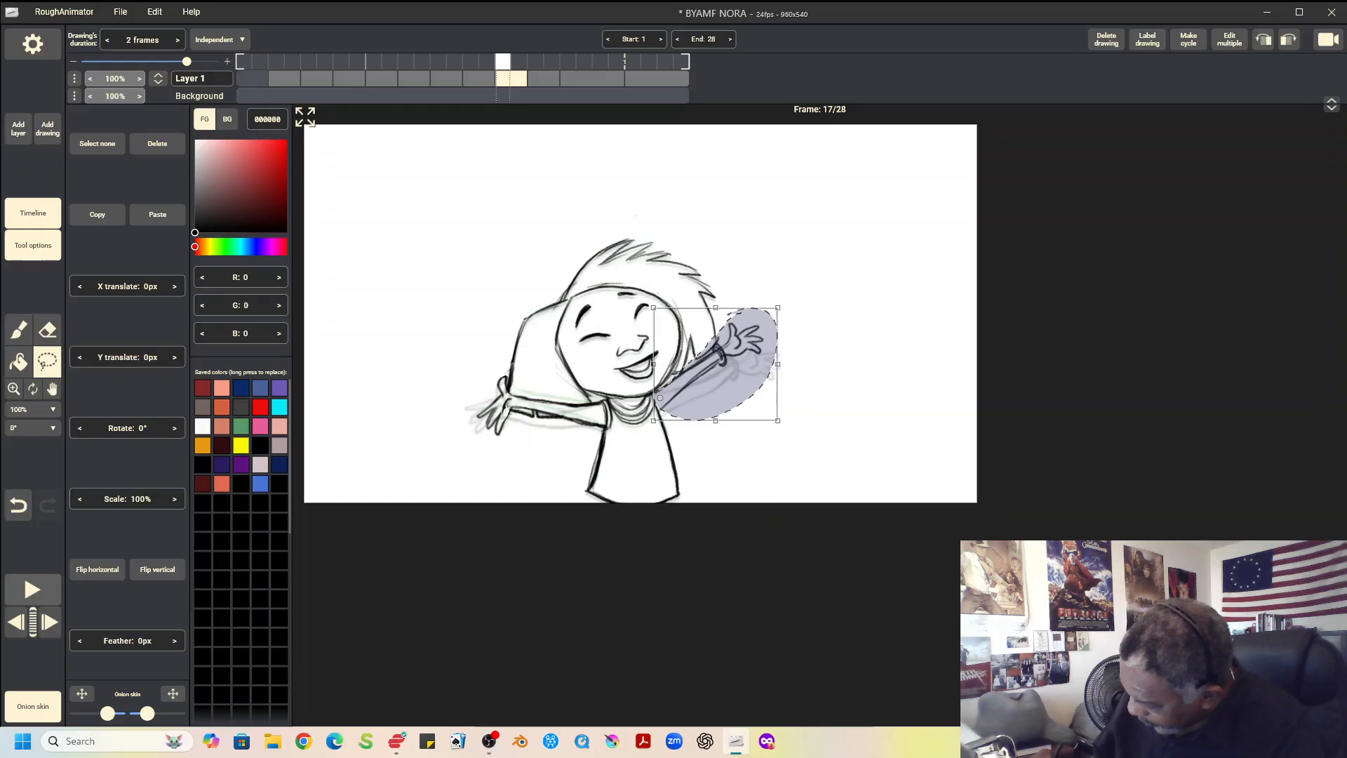
pyautogui.moveTo(807, 323); pyautogui.dragTo(813, 338)
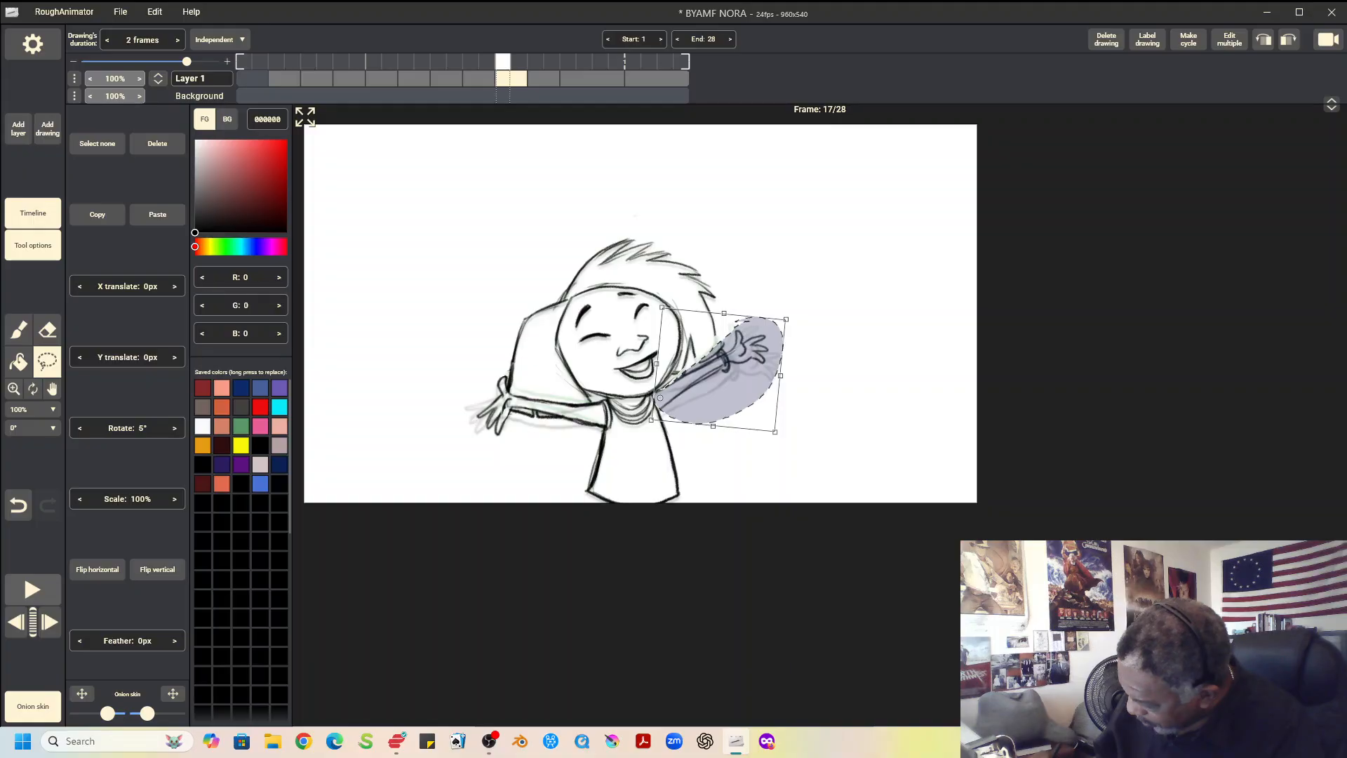
pyautogui.moveTo(661, 397); pyautogui.dragTo(664, 399)
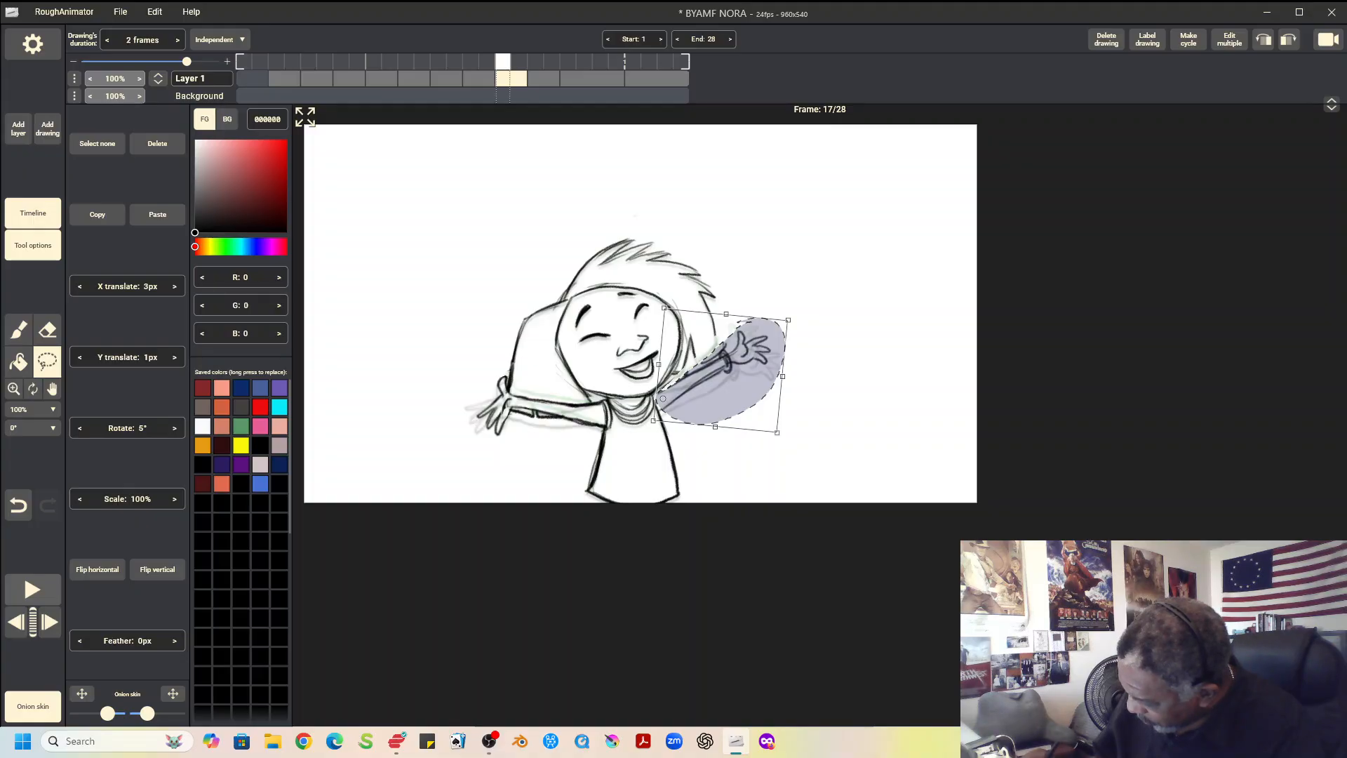
pyautogui.hotkey('ctrl', 'd')
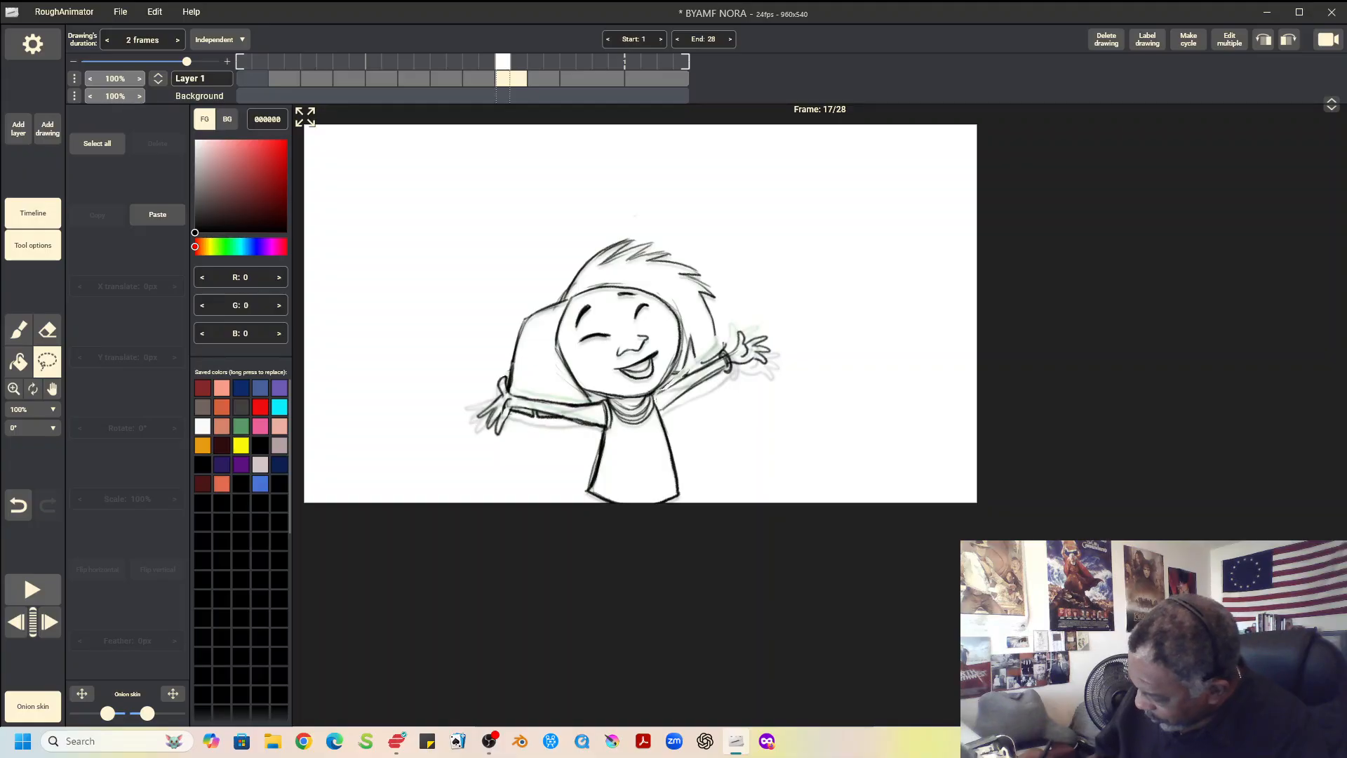
# Clean up around the rotated arm on frame 17 with the 18 px eraser, redraw the hair tip with the 8 px brush, and play the animation
pyautogui.press('e')
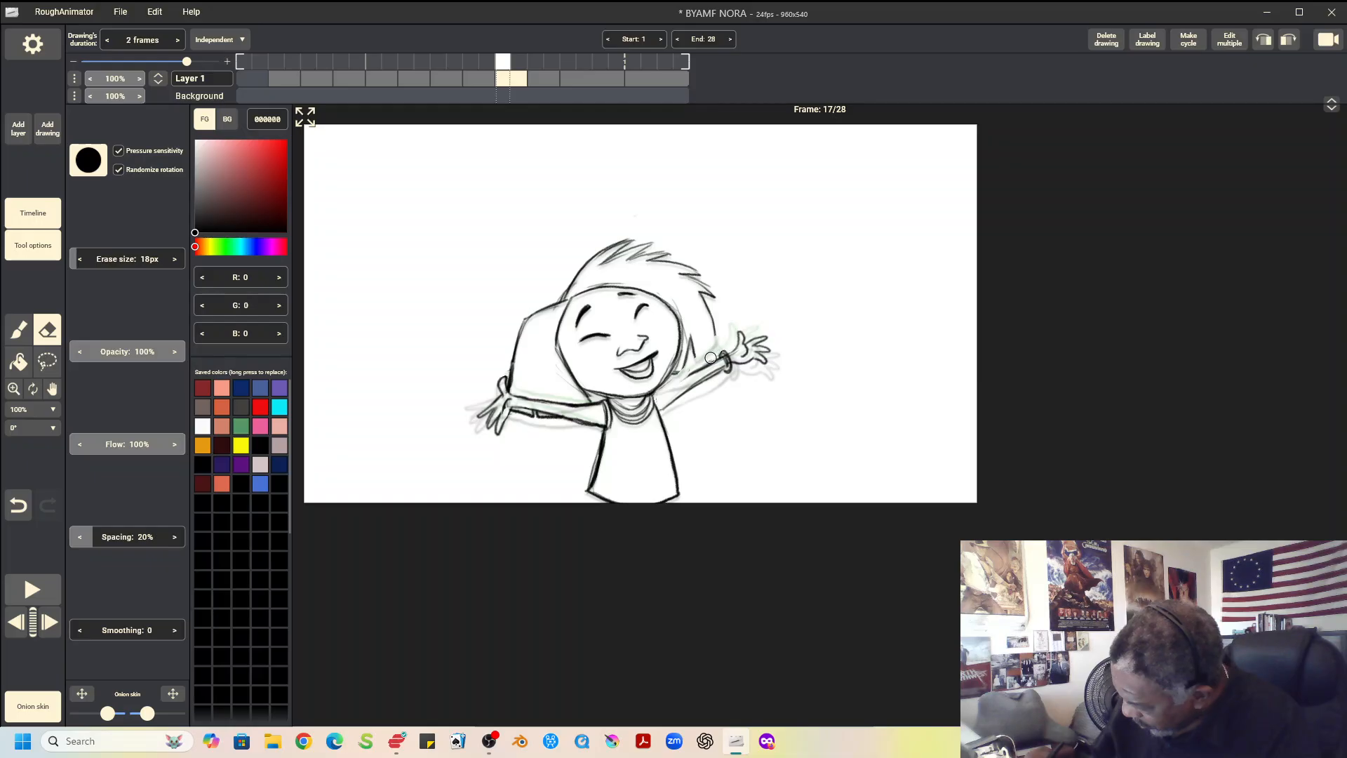
pyautogui.press('b')
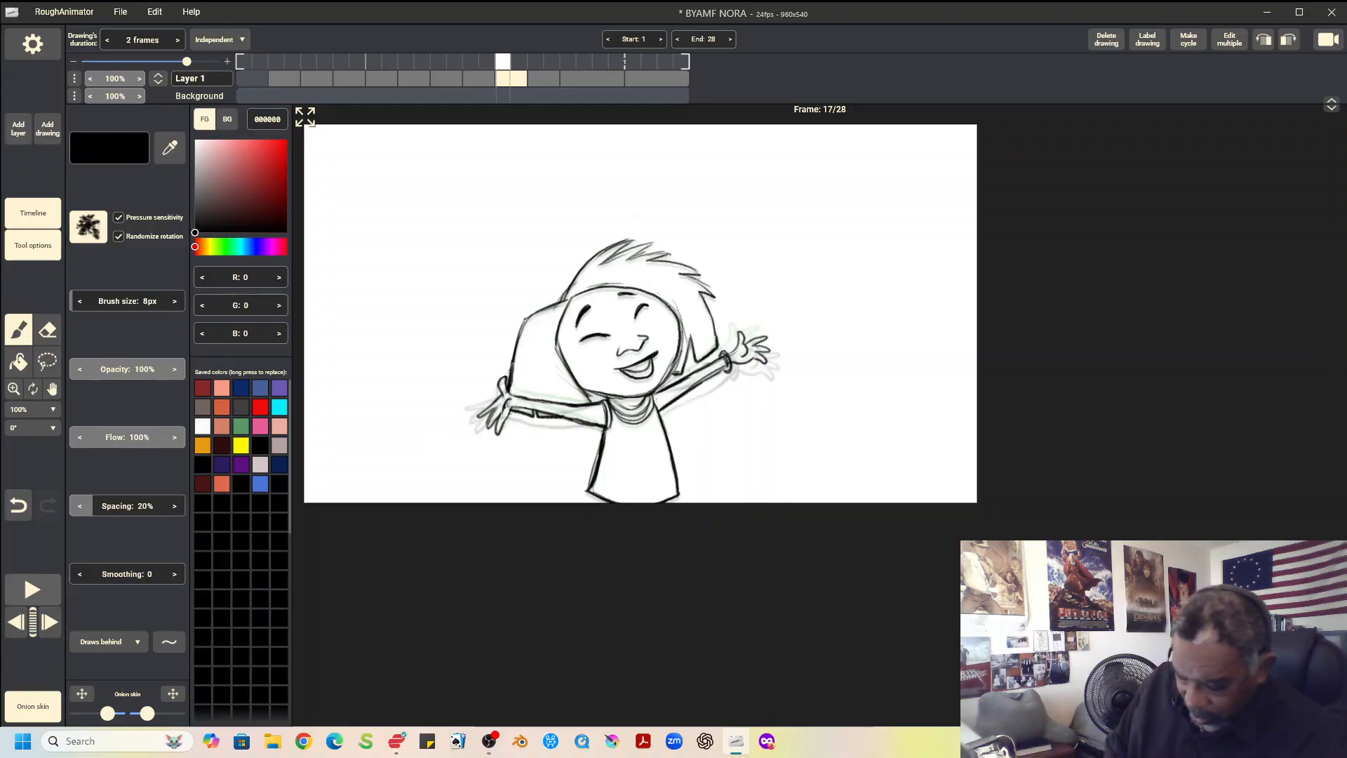
pyautogui.press('space')
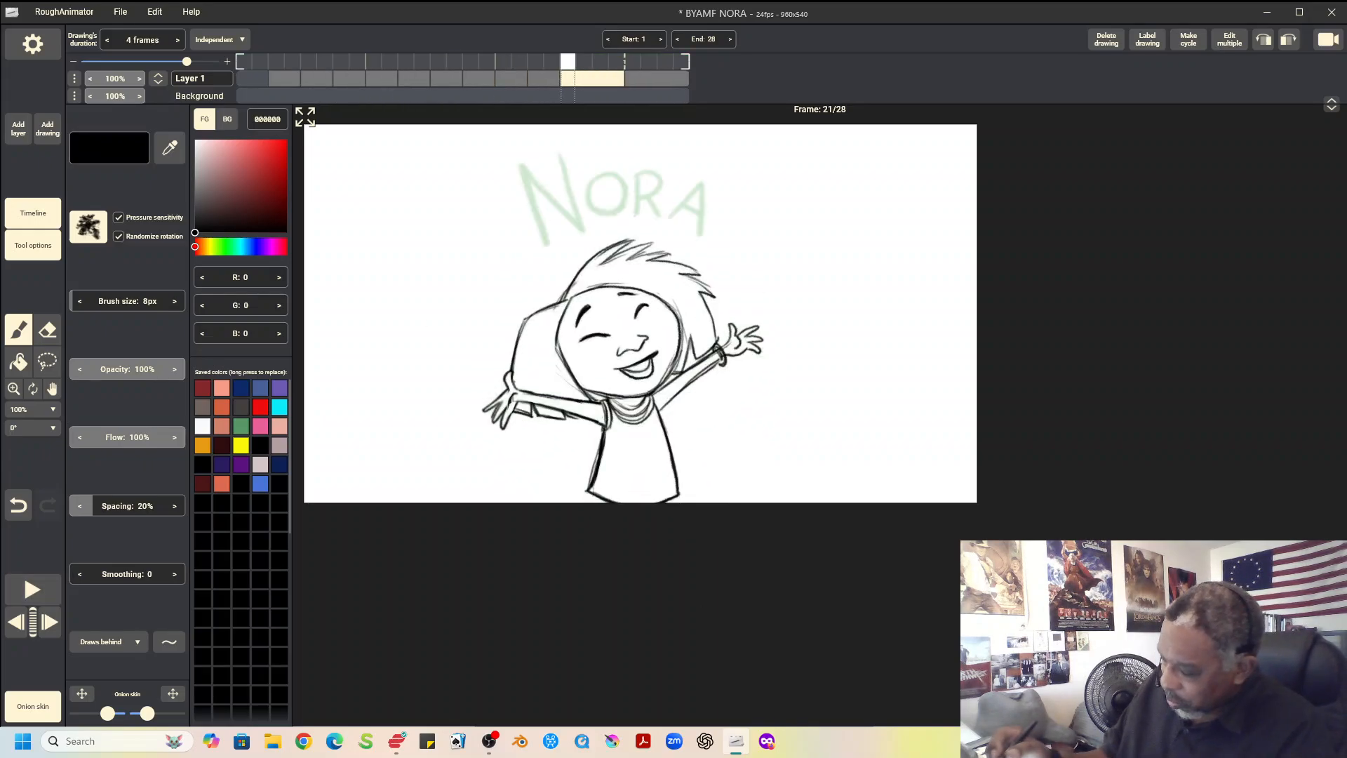
pyautogui.press('space')
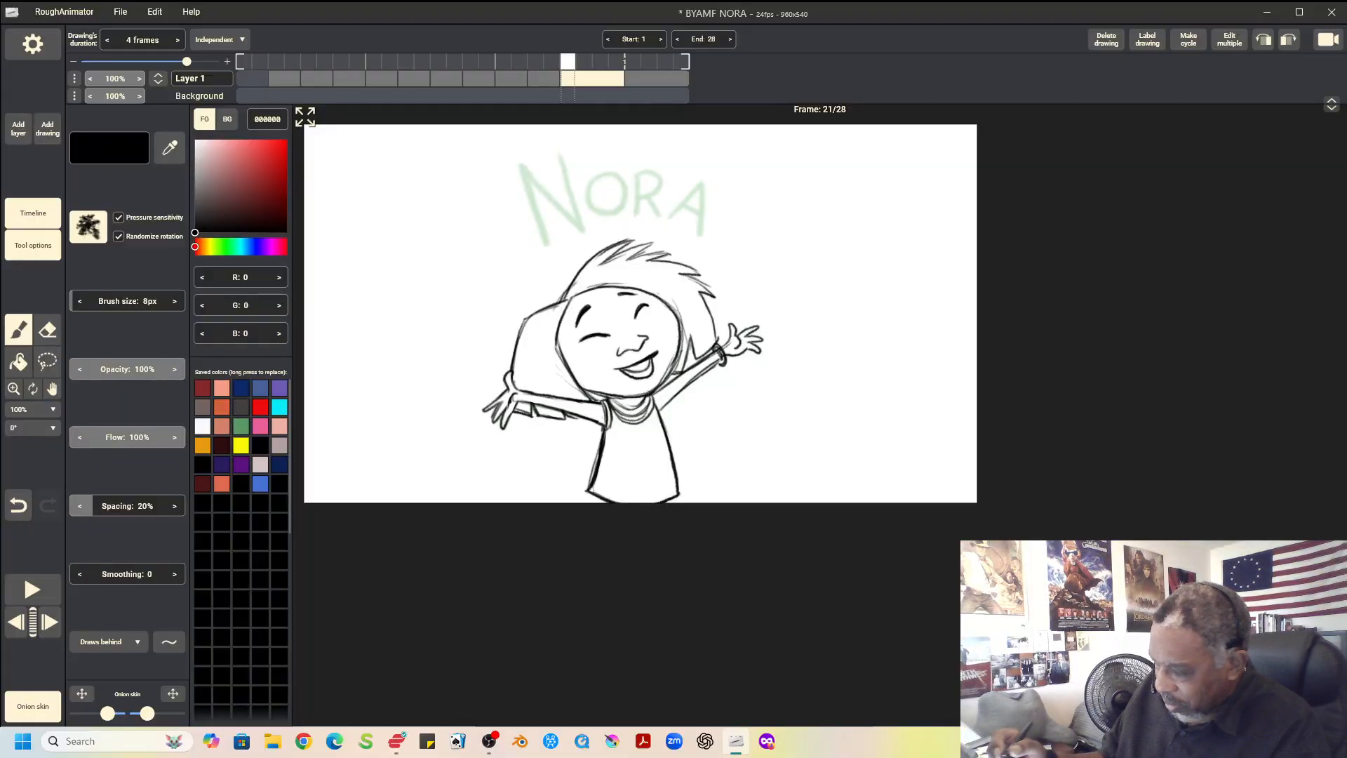
# Extend the duration of the final drawing with the name lettering, starting at frame 25, to 18 frames
pyautogui.press('Right')
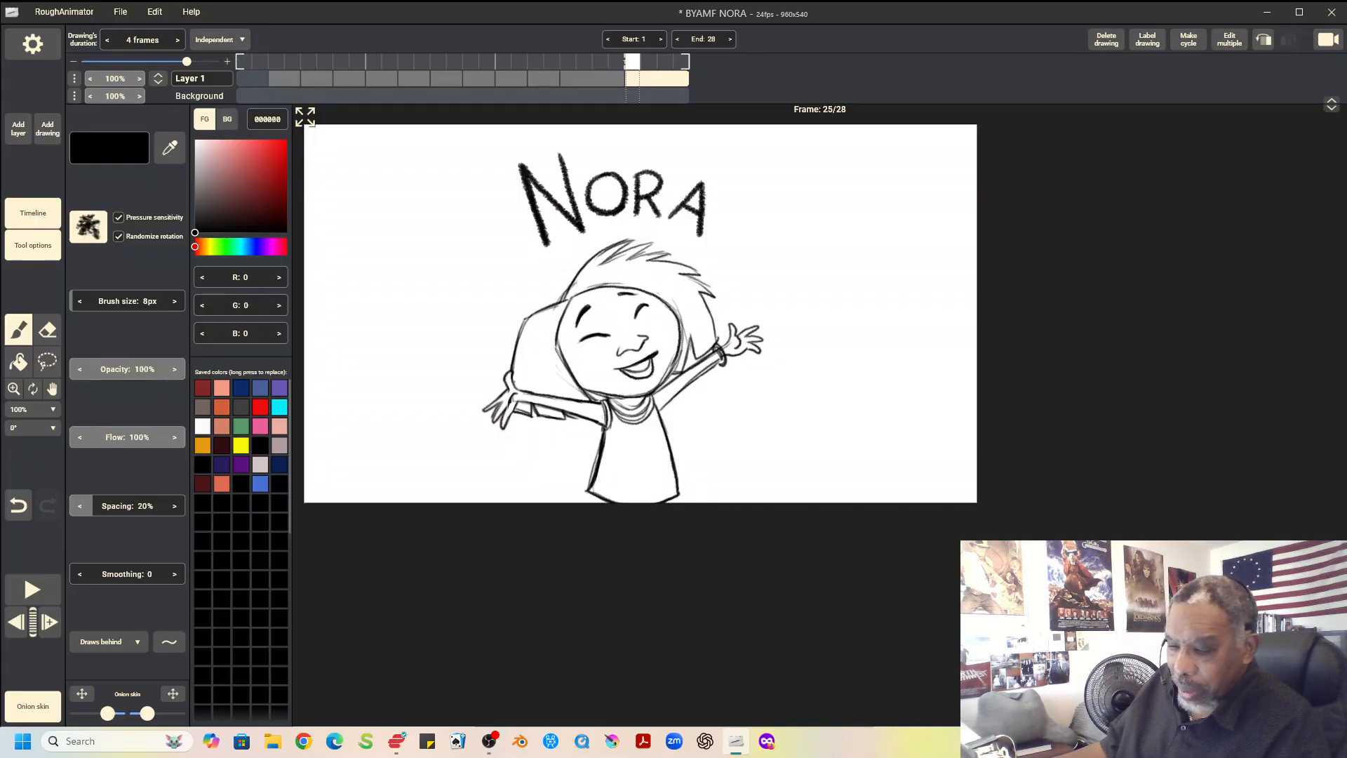
pyautogui.press('+')
pyautogui.press('+')
pyautogui.press('+')
pyautogui.press('+')
pyautogui.press('+')
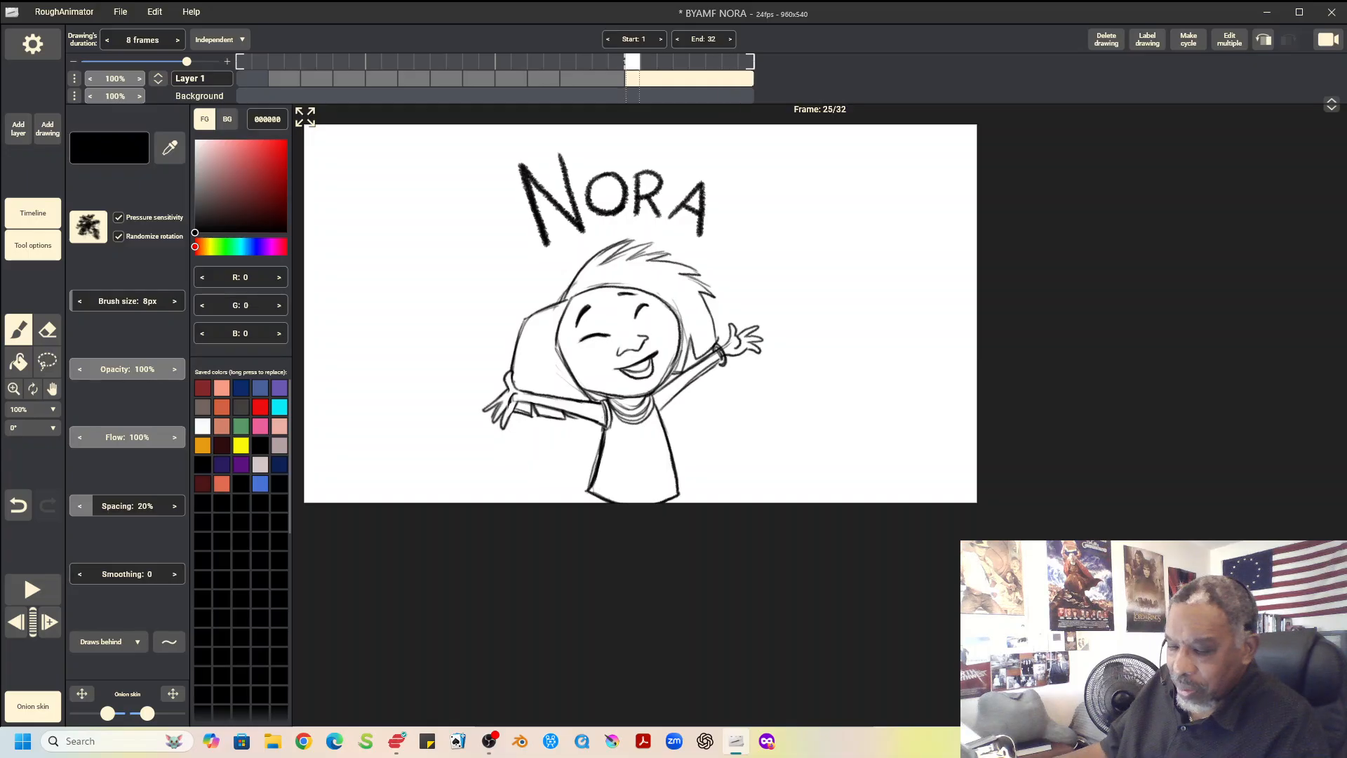
pyautogui.press('+')
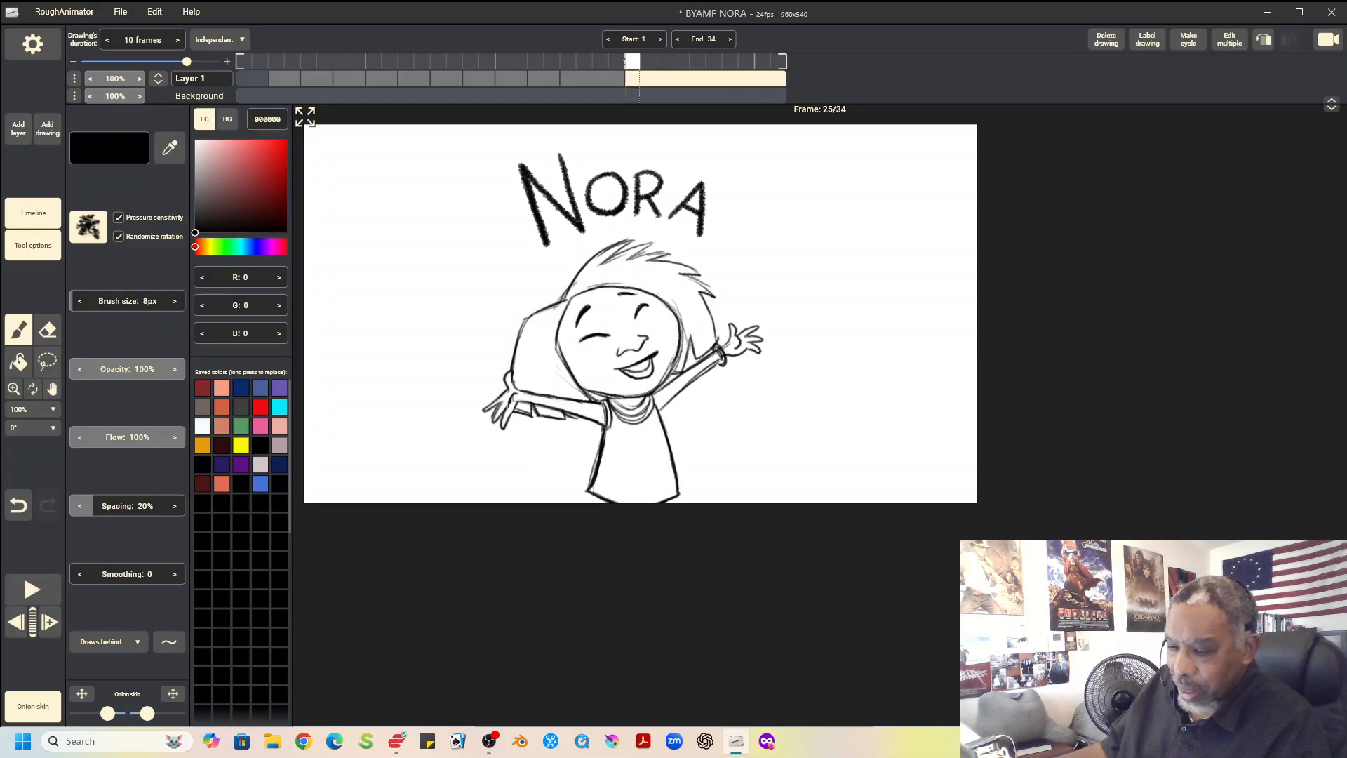
pyautogui.press('+')
pyautogui.press('+')
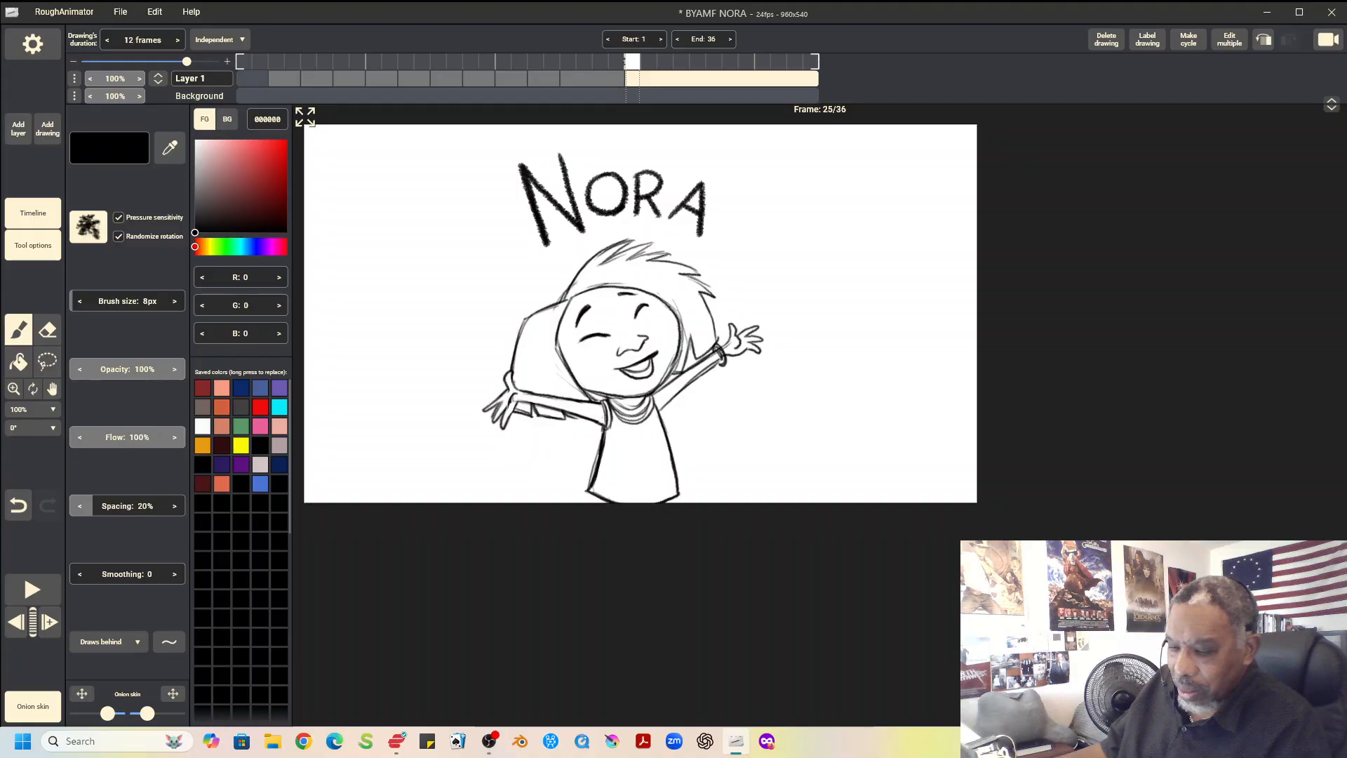
pyautogui.press('+')
pyautogui.press('+')
pyautogui.press('+')
pyautogui.press('+')
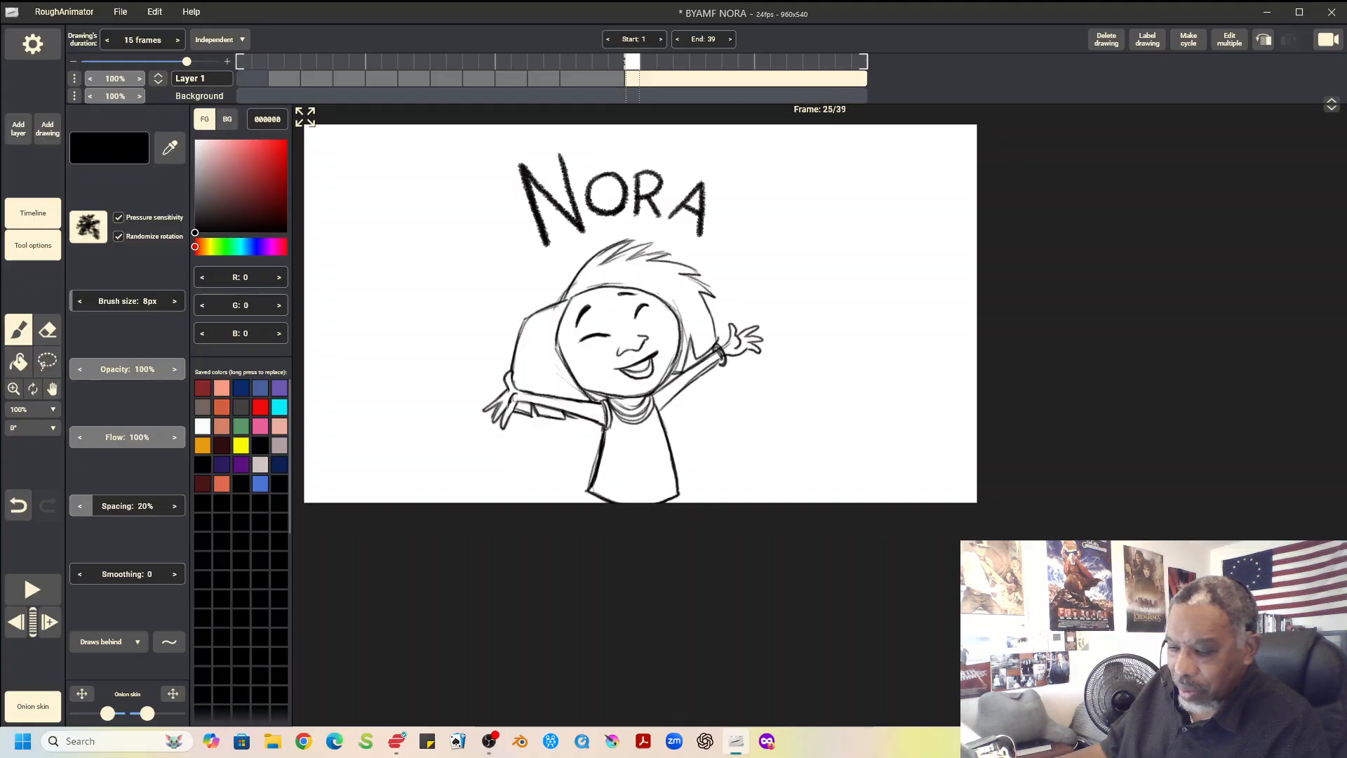
pyautogui.press('+')
pyautogui.press('+')
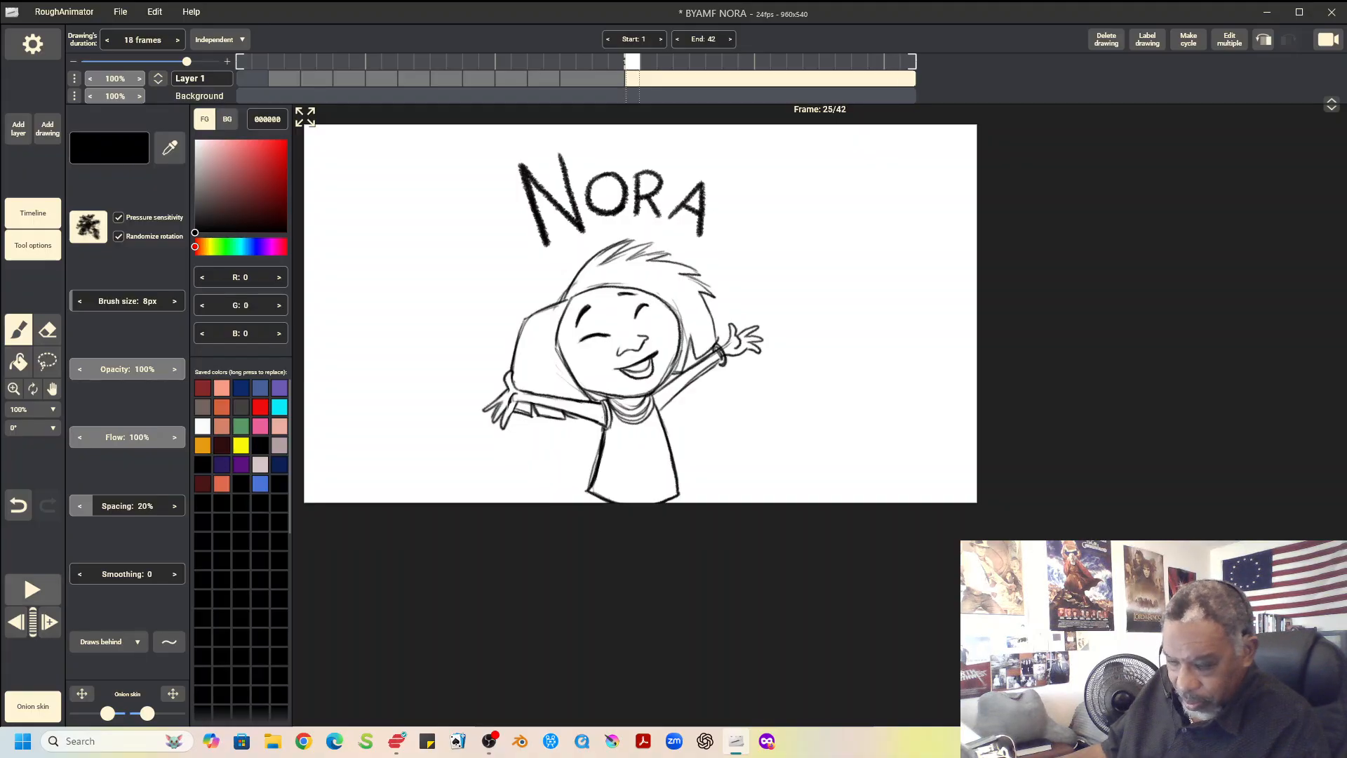
# Save the project and start playback of the extended animation
pyautogui.click(120, 12)
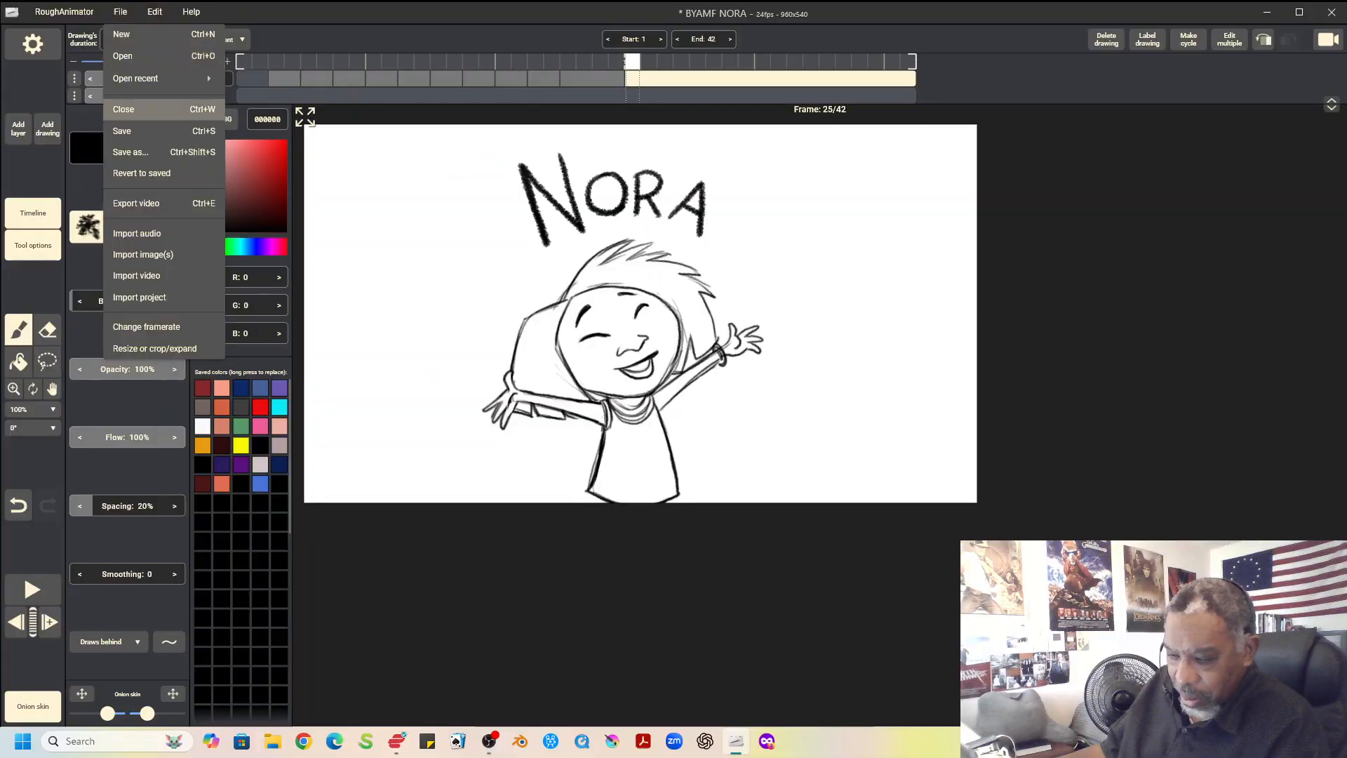
pyautogui.hotkey('ctrl', 's')
pyautogui.press('space')
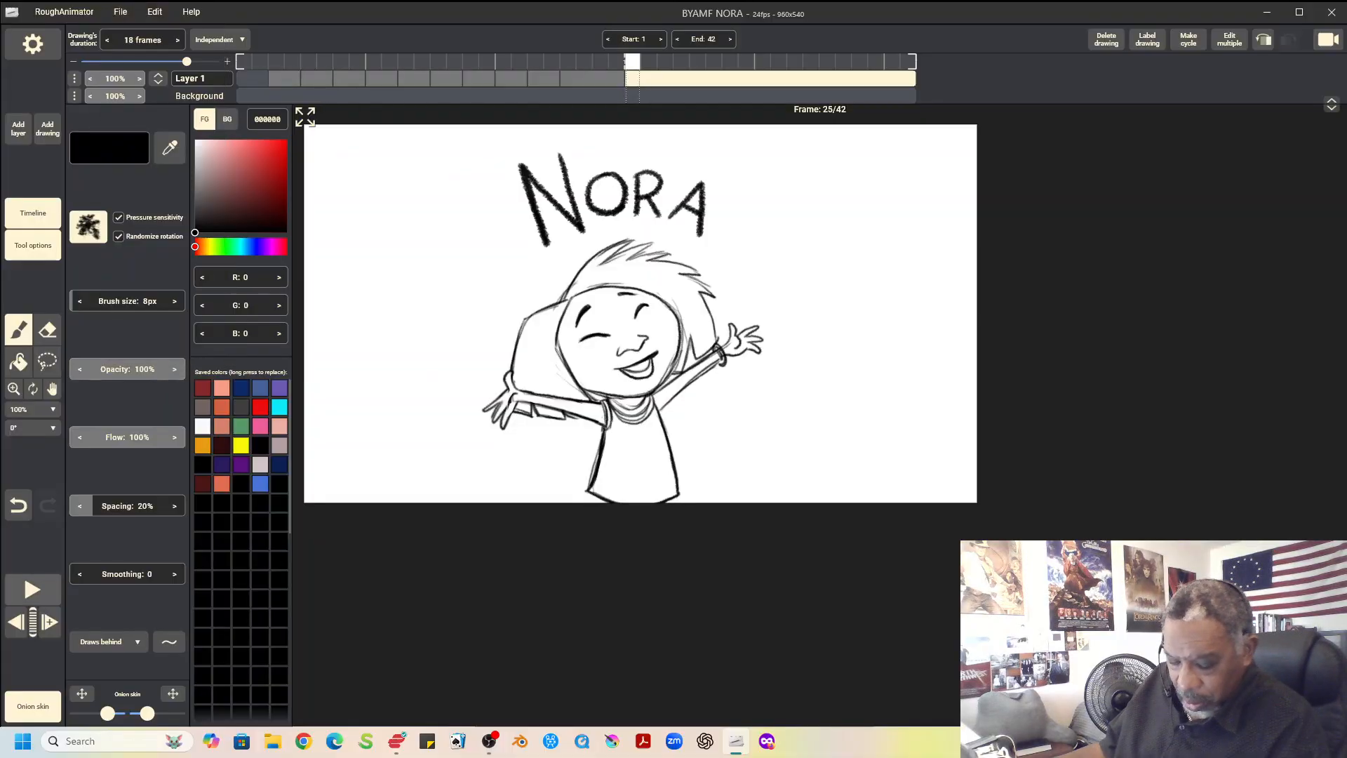